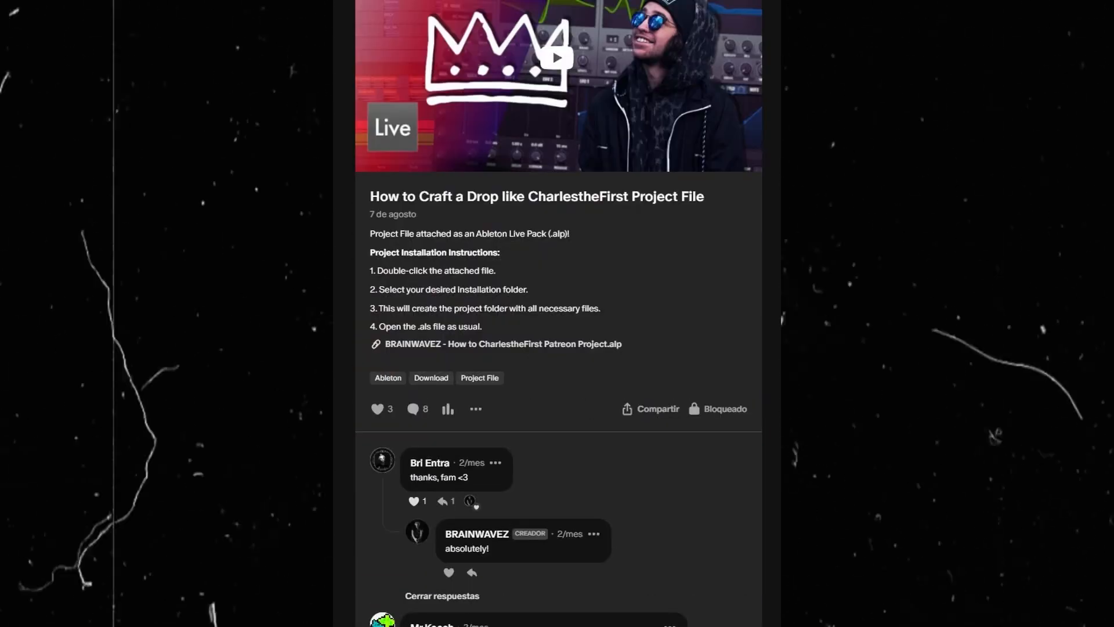
Scroll the Patreon feed past the CharlestheFirst post to the Jon Casey and Festival Trap posts.
{"action": "scroll", "coordinate": [554, 197], "scroll_direction": "down", "scroll_amount": 20}
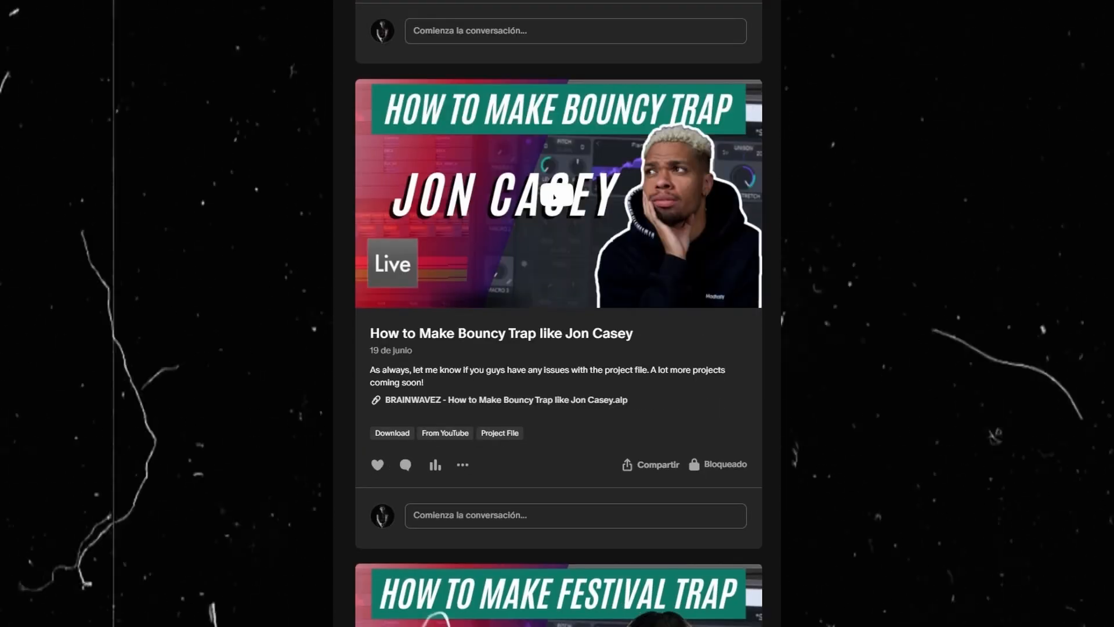
{"action": "scroll", "coordinate": [554, 313], "scroll_direction": "down", "scroll_amount": 15}
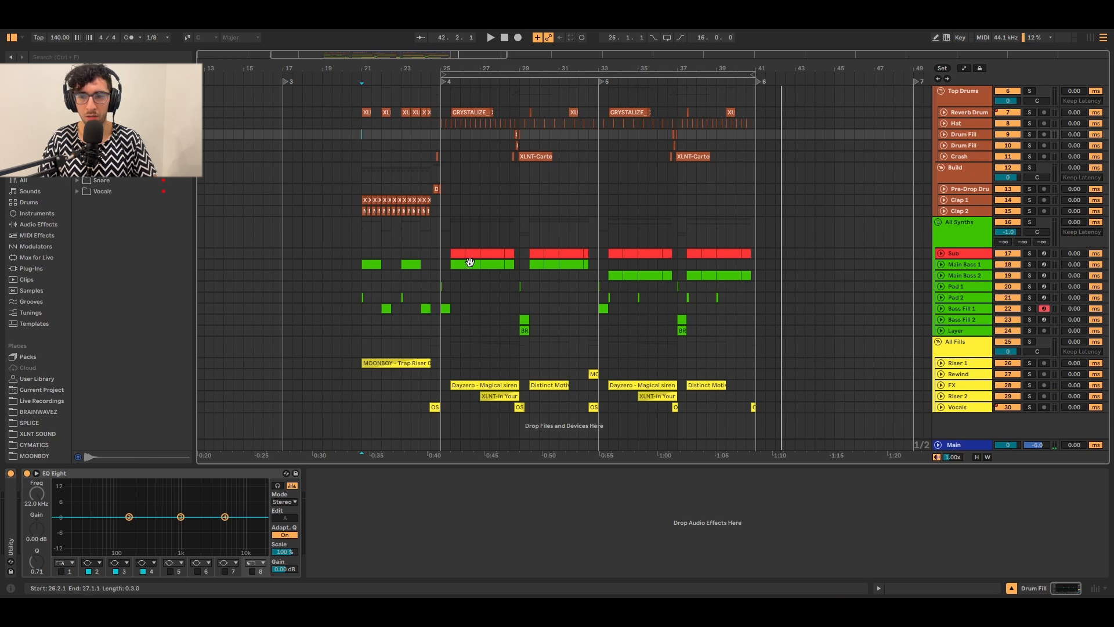
Select the Main Bass 1 clip to reveal its Current, Reverb, Envelope Follower and EQ Eight chain.
{"action": "left_click", "coordinate": [470, 262]}
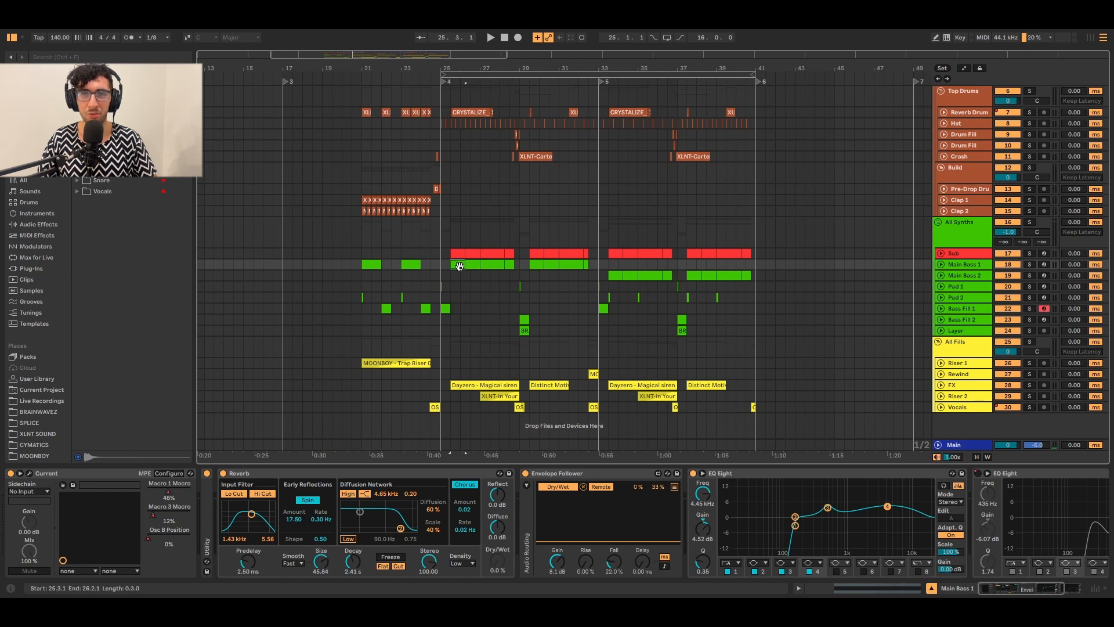
Solo the All Drums group and play it to hear the drums alone.
{"action": "scroll", "coordinate": [939, 103], "scroll_direction": "up", "scroll_amount": 5}
{"action": "left_click", "coordinate": [939, 103]}
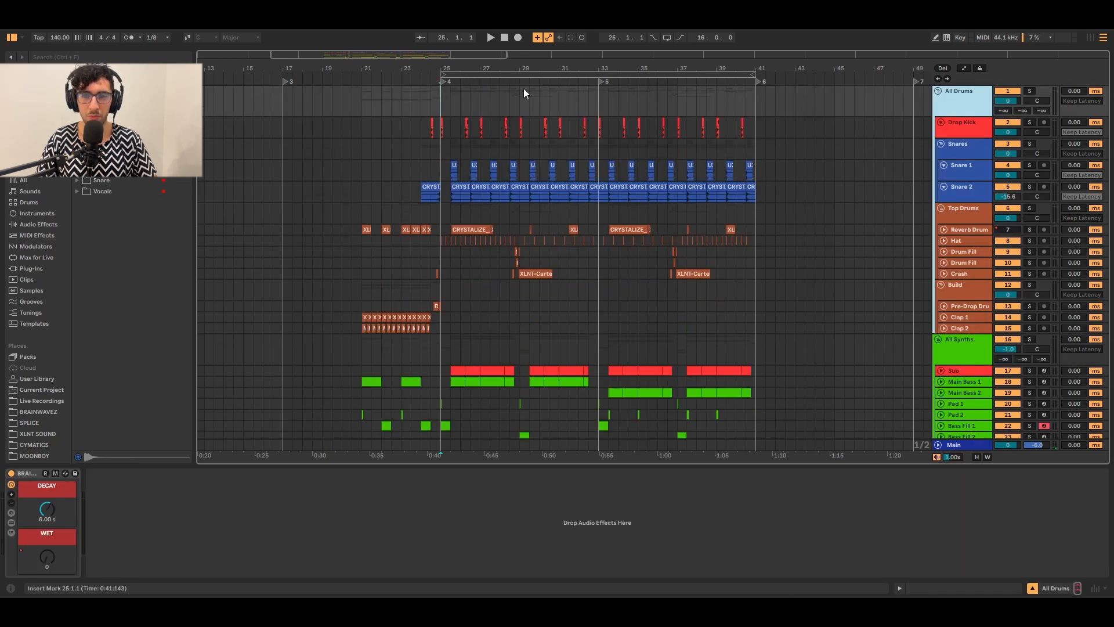
{"action": "key", "text": "s"}
{"action": "key", "text": "space"}
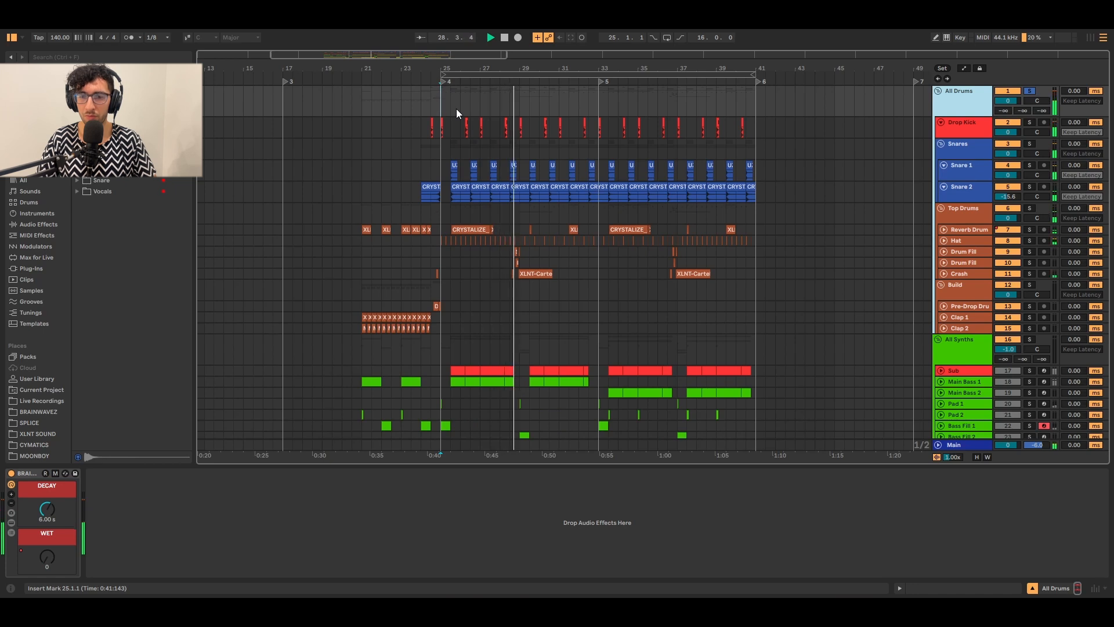
{"action": "key", "text": "space"}
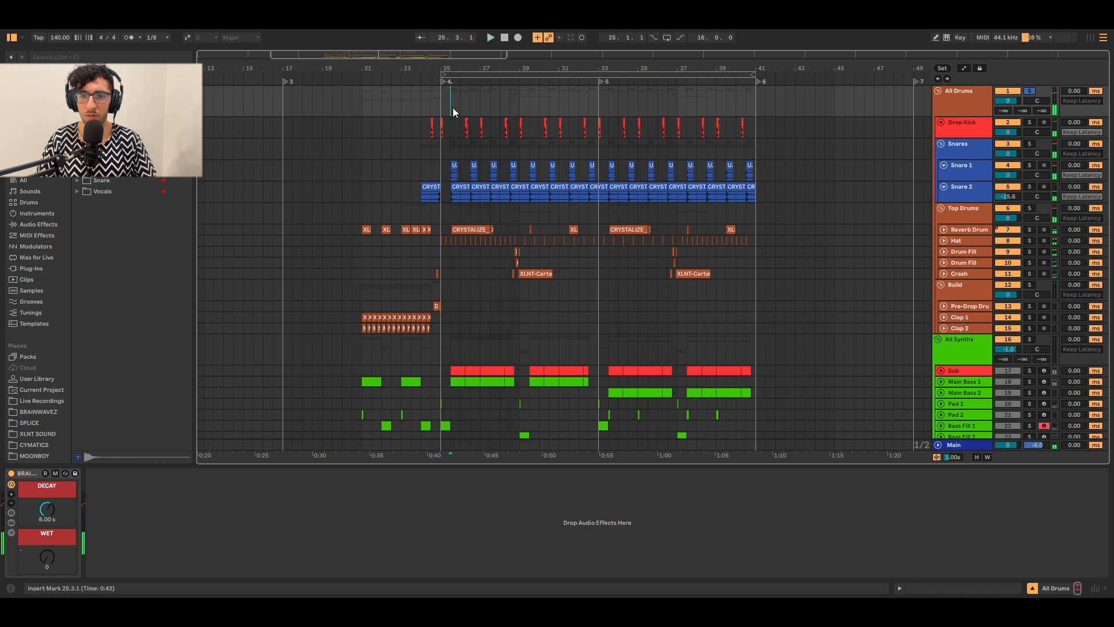
Select the Drop Kick, Snare 1 and Snare 2 lanes in turn.
{"action": "left_click", "coordinate": [446, 124]}
{"action": "left_click", "coordinate": [447, 161]}
{"action": "left_click", "coordinate": [456, 186]}
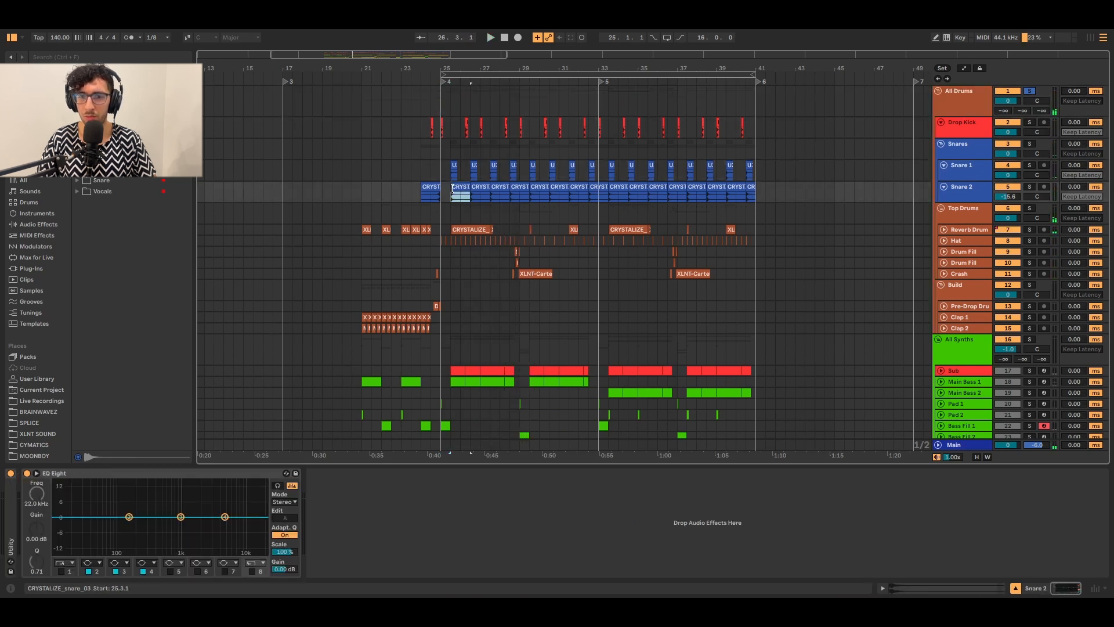
{"action": "left_click", "coordinate": [446, 236]}
Expand Reverb Drum, audition its CRYSTALIZE clip, then inspect the Top Drums and Snares tracks.
{"action": "left_click", "coordinate": [963, 232]}
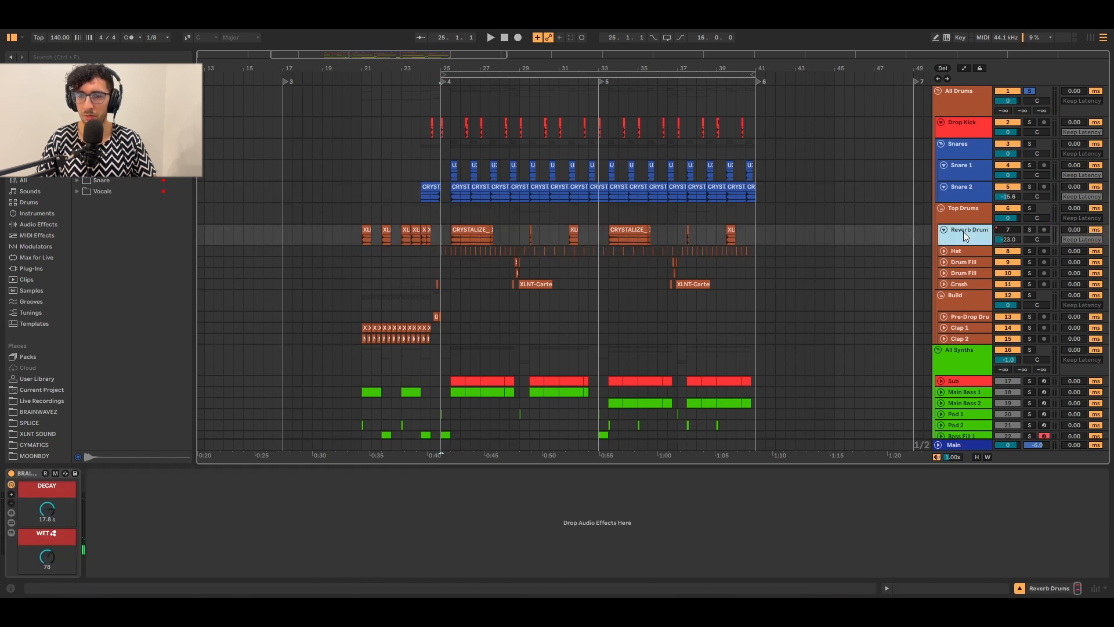
{"action": "left_click", "coordinate": [470, 228]}
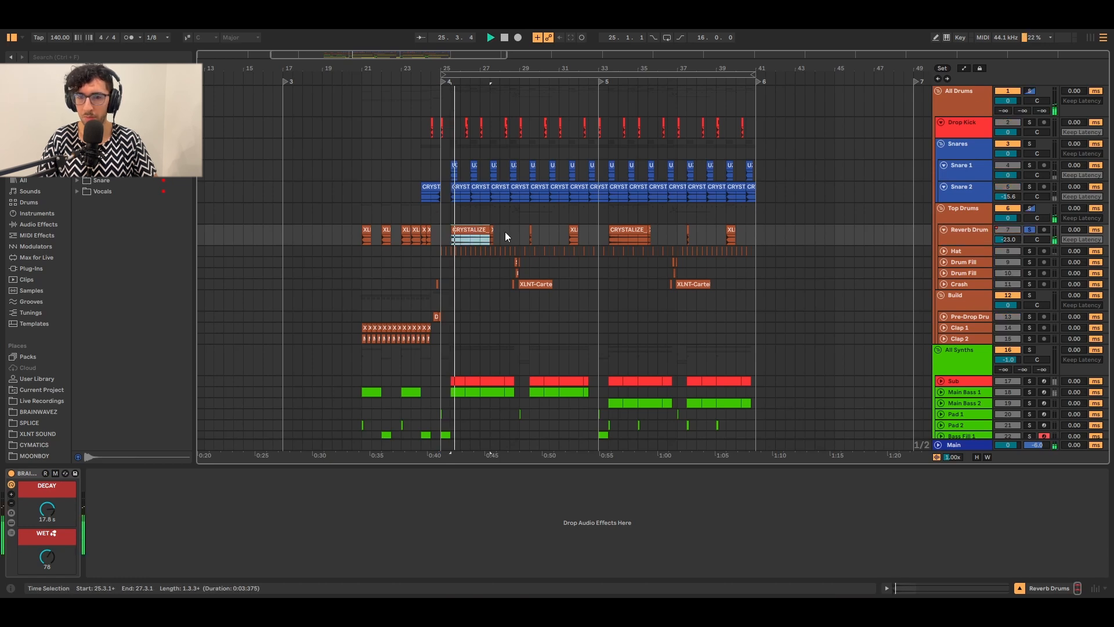
{"action": "left_click", "coordinate": [493, 232]}
{"action": "key", "text": "space"}
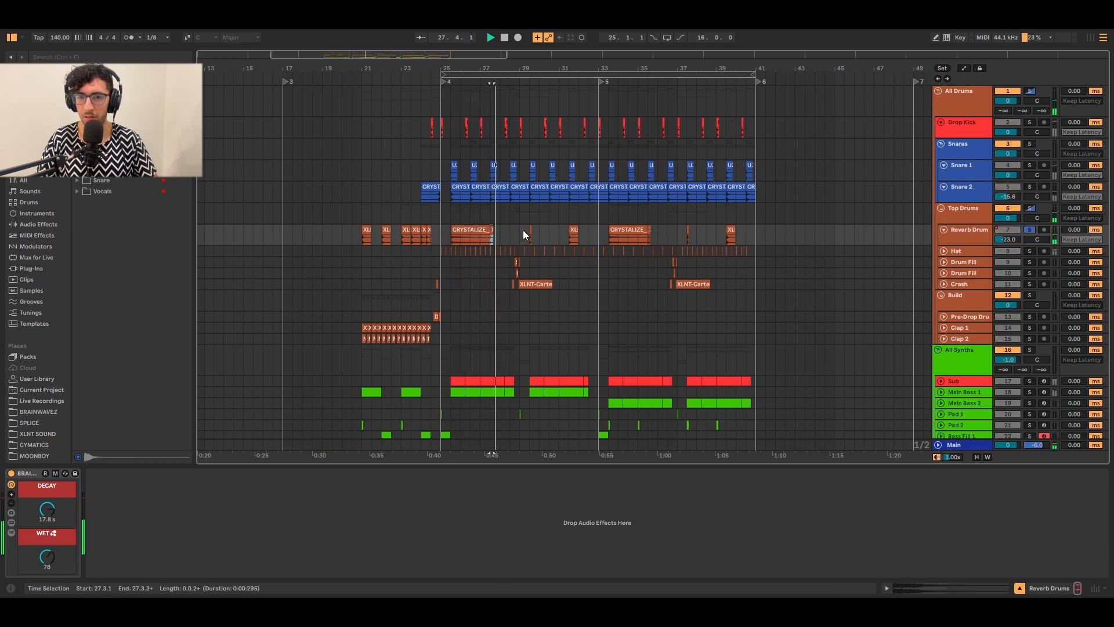
{"action": "left_click", "coordinate": [526, 230]}
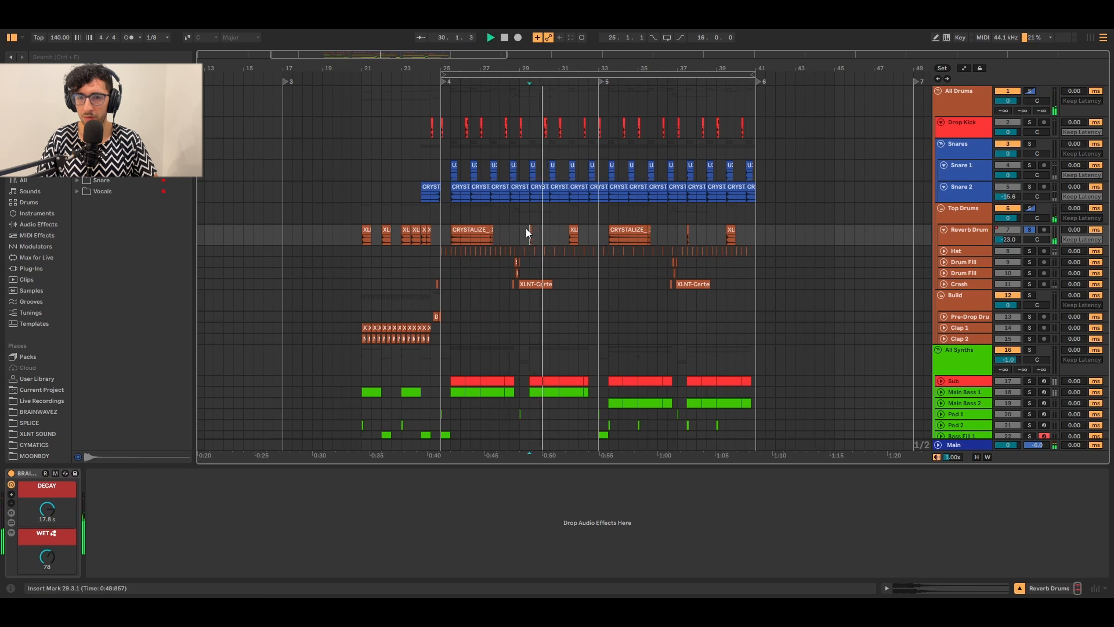
{"action": "left_click", "coordinate": [451, 214]}
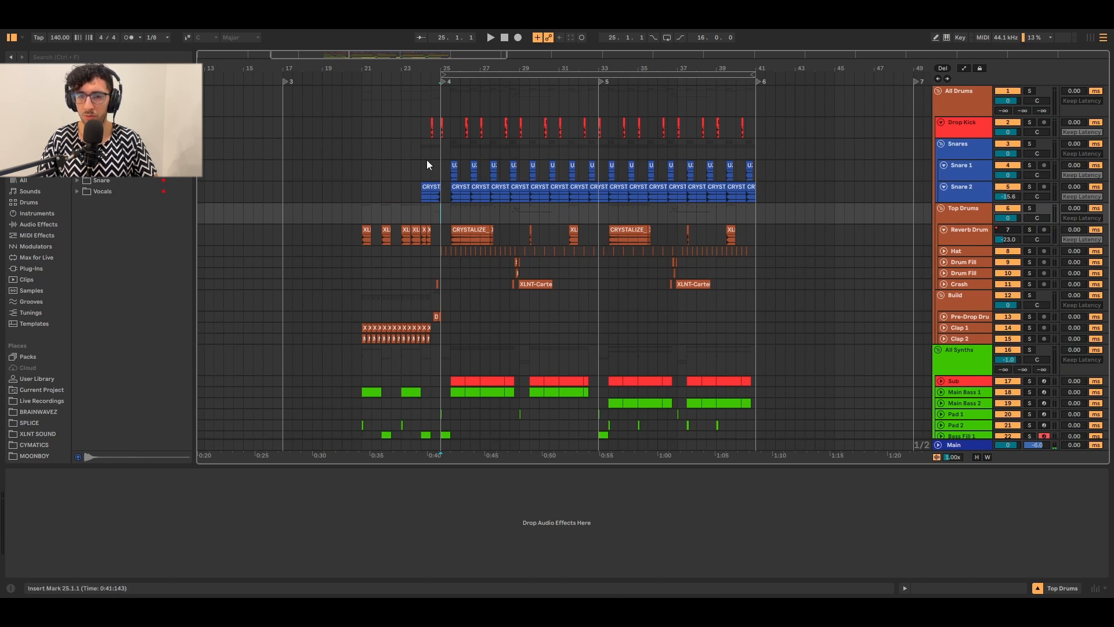
{"action": "left_click", "coordinate": [451, 154]}
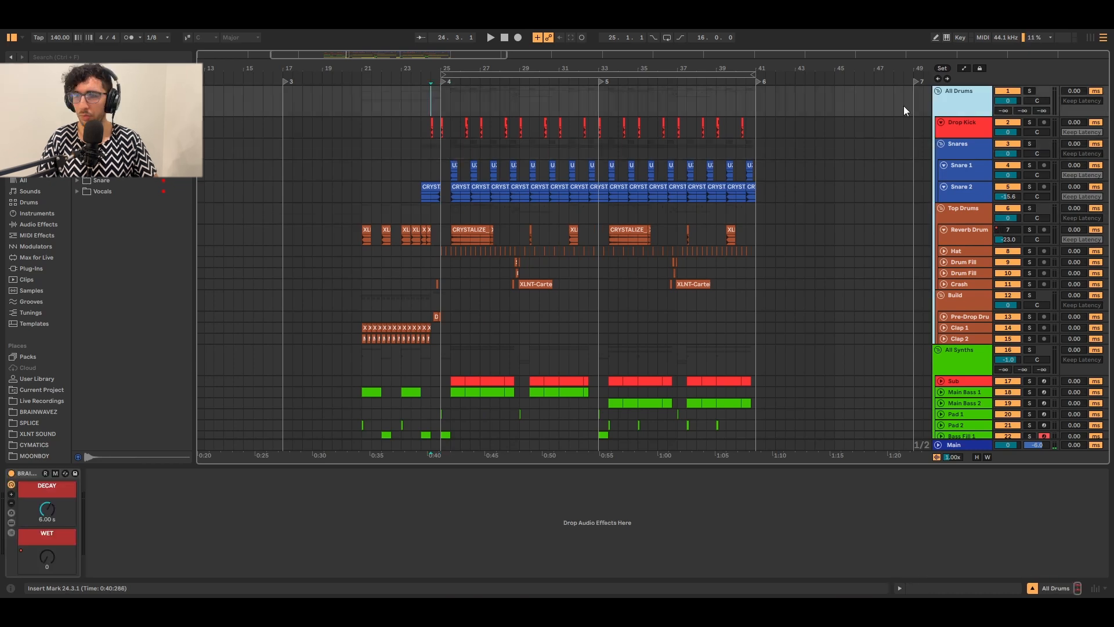
Fold All Drums, play the Bass Fill 1 clip and open its Current synth window.
{"action": "left_click", "coordinate": [938, 91]}
{"action": "left_click", "coordinate": [446, 123]}
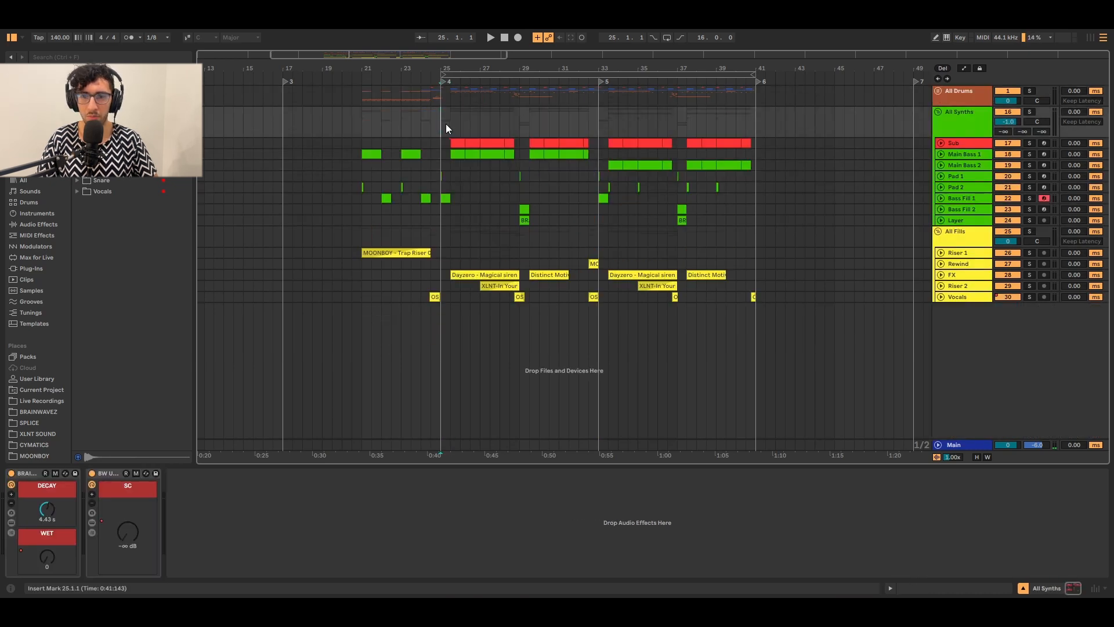
{"action": "left_click", "coordinate": [443, 194]}
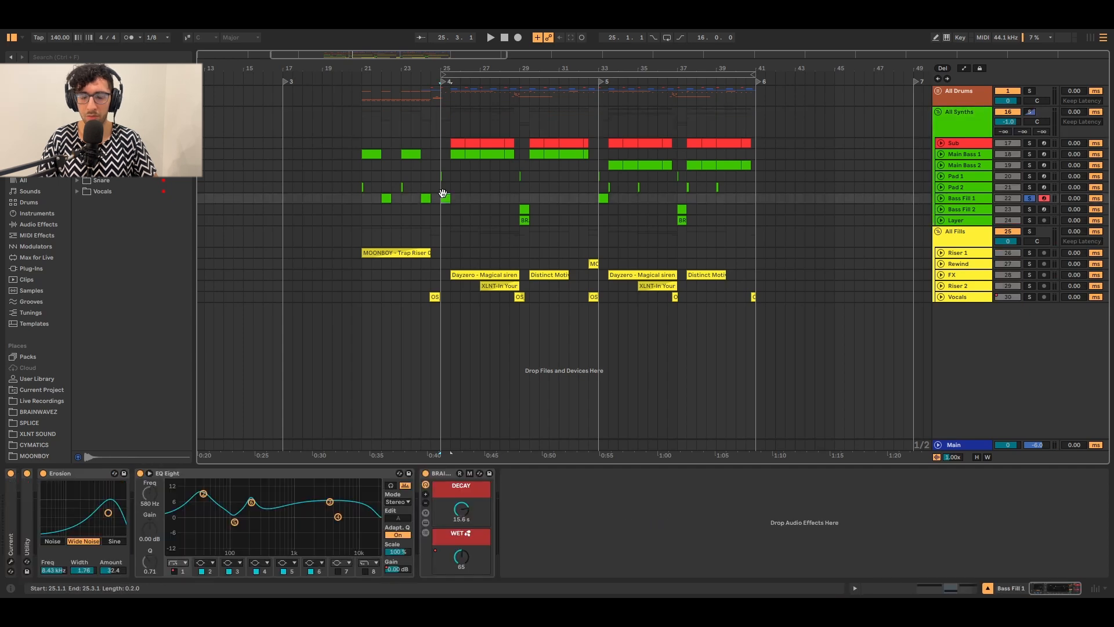
{"action": "key", "text": "space"}
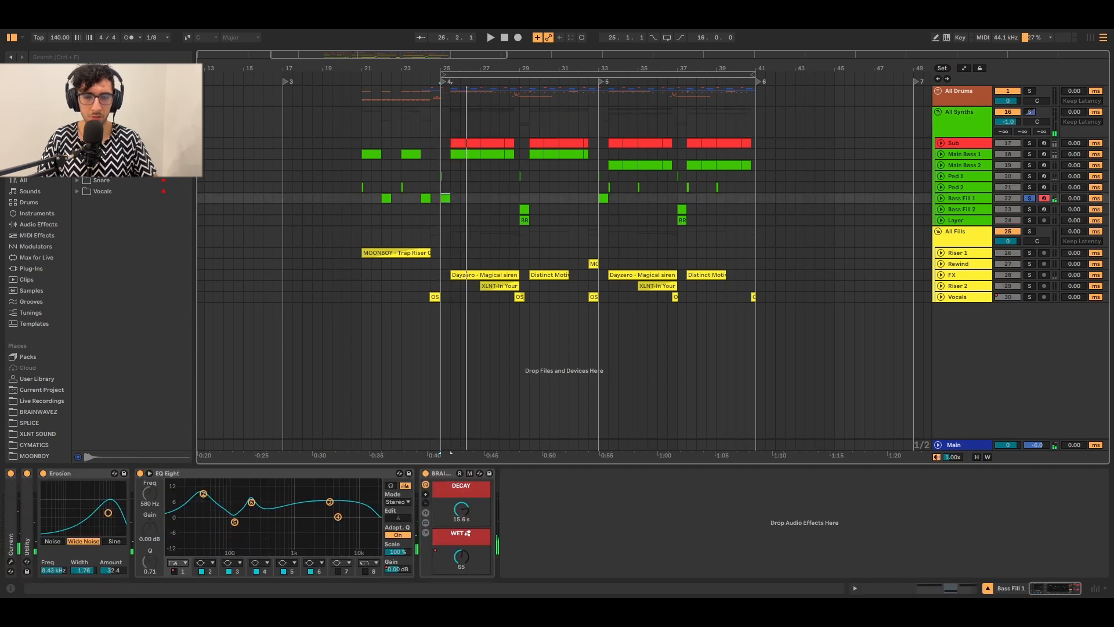
{"action": "left_click", "coordinate": [11, 561]}
{"action": "left_click_drag", "start_coordinate": [490, 84], "coordinate": [552, 88]}
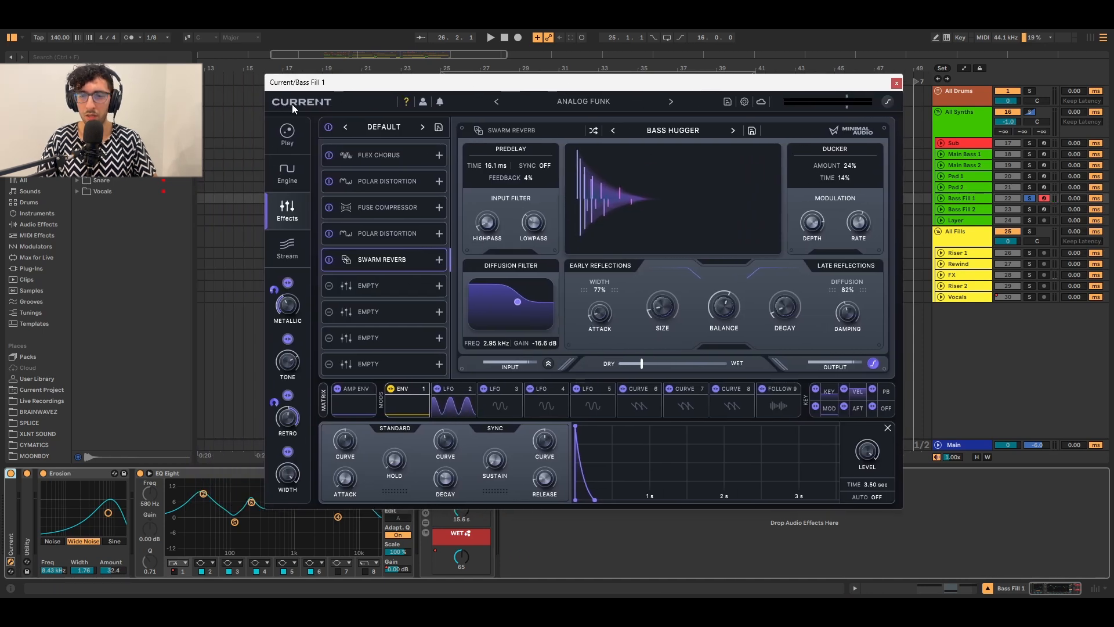
Browse Current's Play, Engine, Effects and Stream pages, ending on the wavetable oscillators.
{"action": "left_click", "coordinate": [290, 186]}
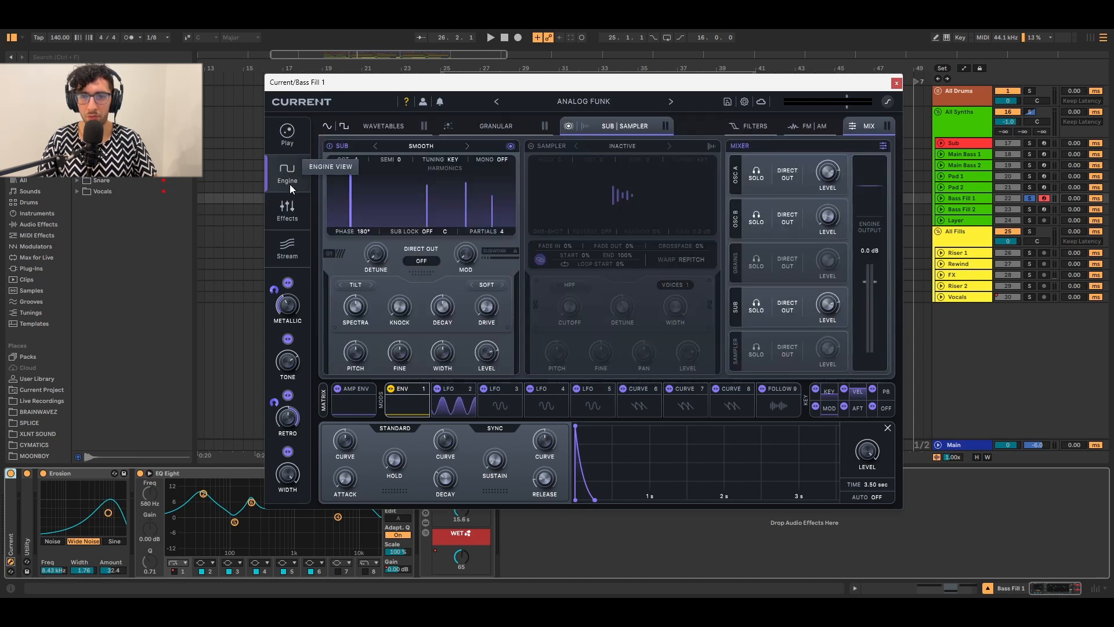
{"action": "left_click", "coordinate": [286, 138]}
{"action": "left_click", "coordinate": [290, 173]}
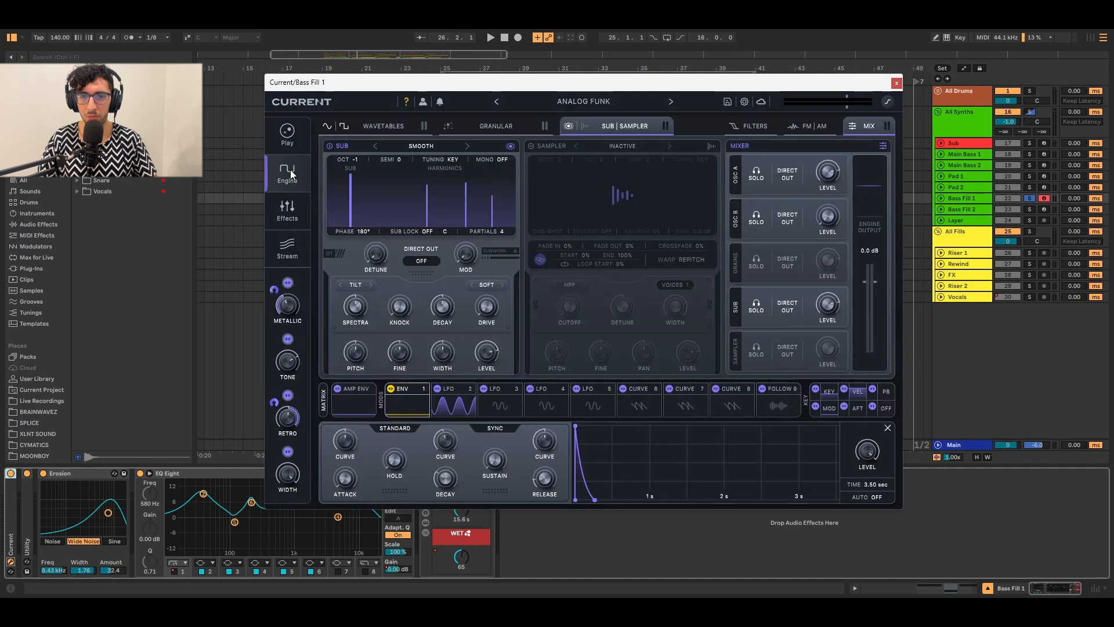
{"action": "left_click", "coordinate": [288, 209]}
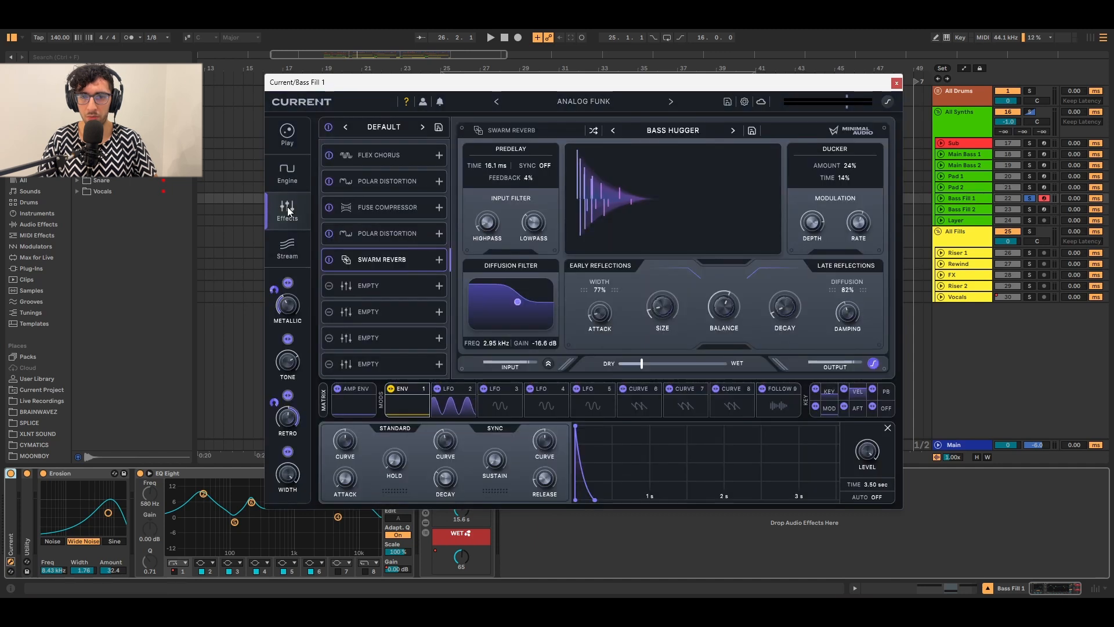
{"action": "left_click", "coordinate": [287, 247]}
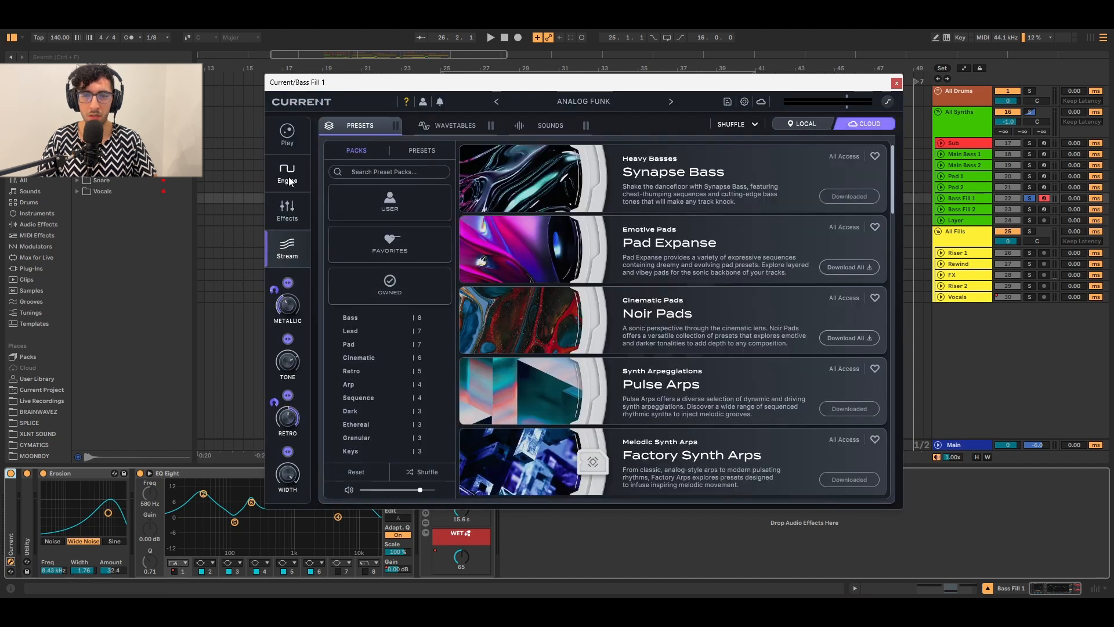
{"action": "left_click", "coordinate": [287, 176]}
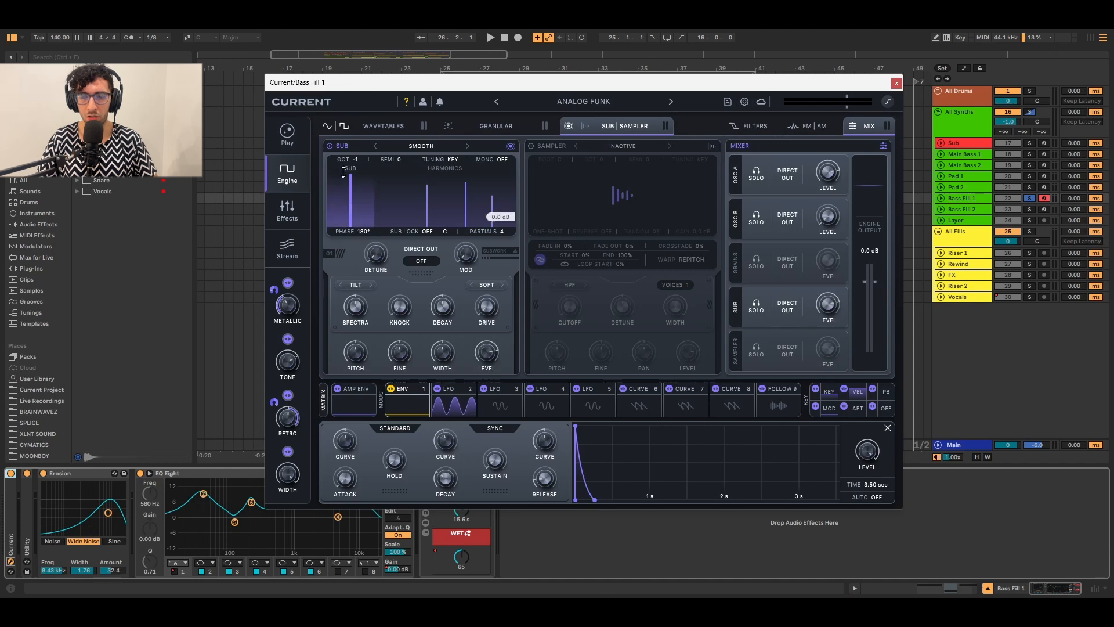
{"action": "left_click", "coordinate": [369, 127]}
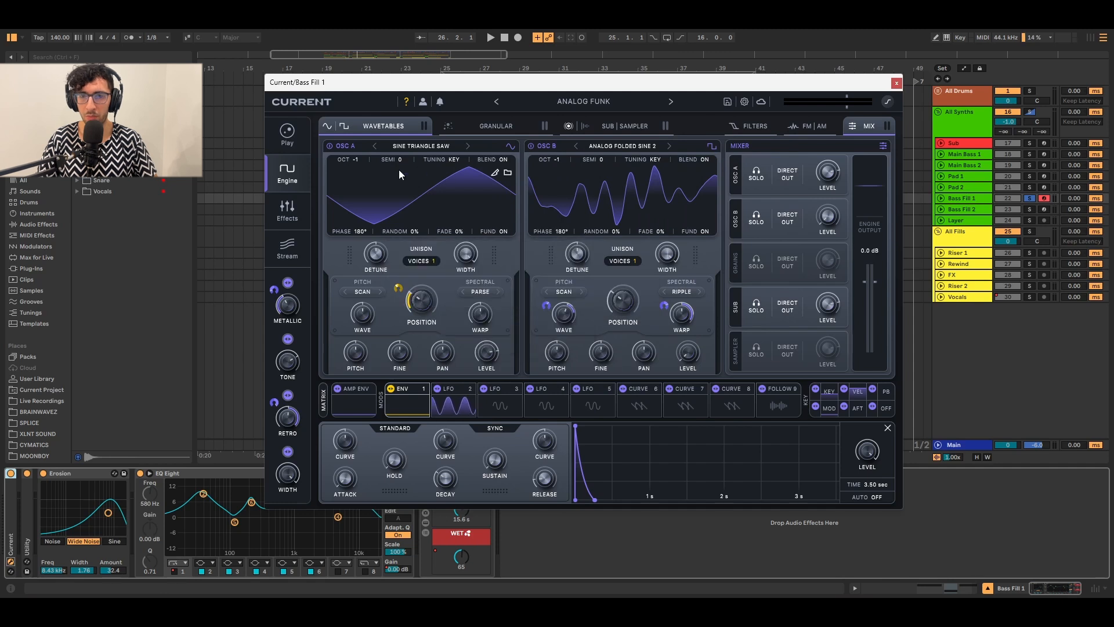
Open the granular sampler, switch it on, then switch it back off.
{"action": "left_click", "coordinate": [480, 128]}
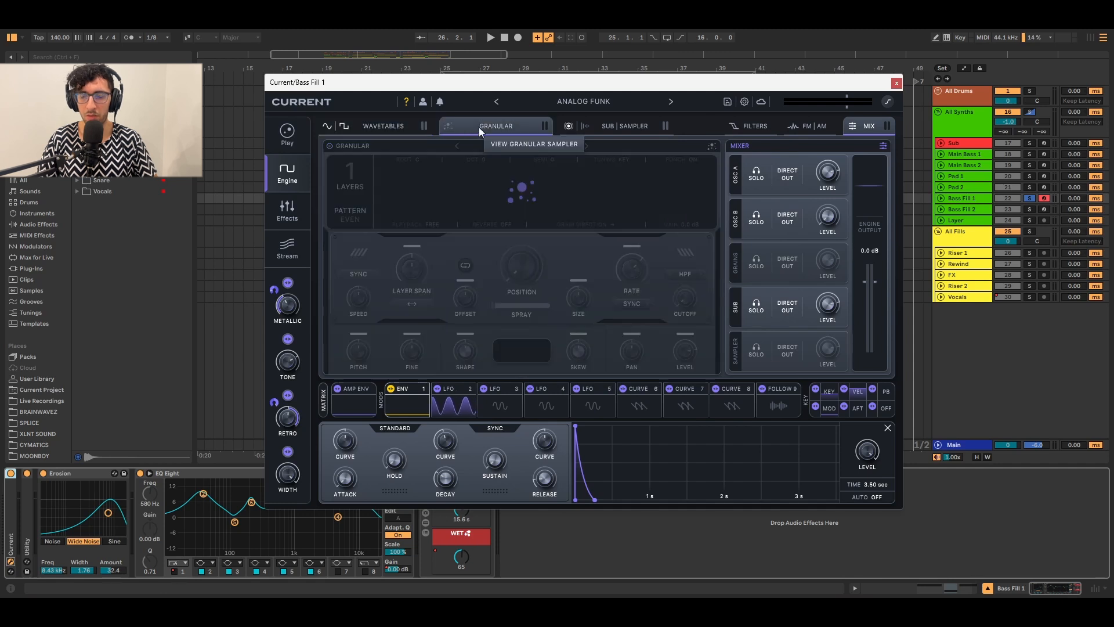
{"action": "left_click", "coordinate": [342, 145]}
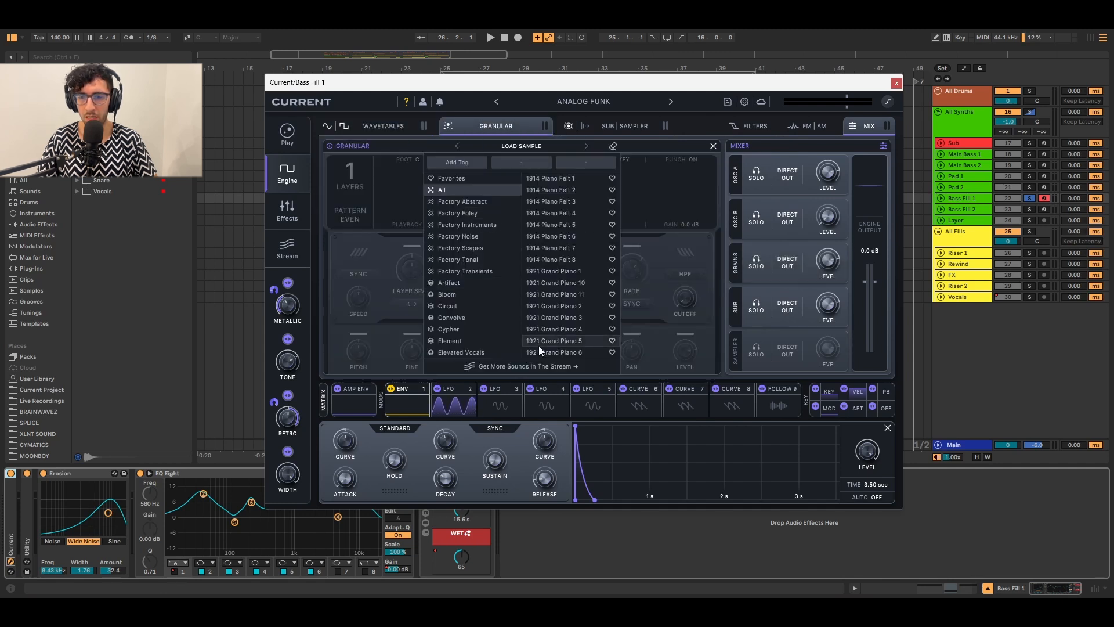
{"action": "left_click", "coordinate": [648, 195]}
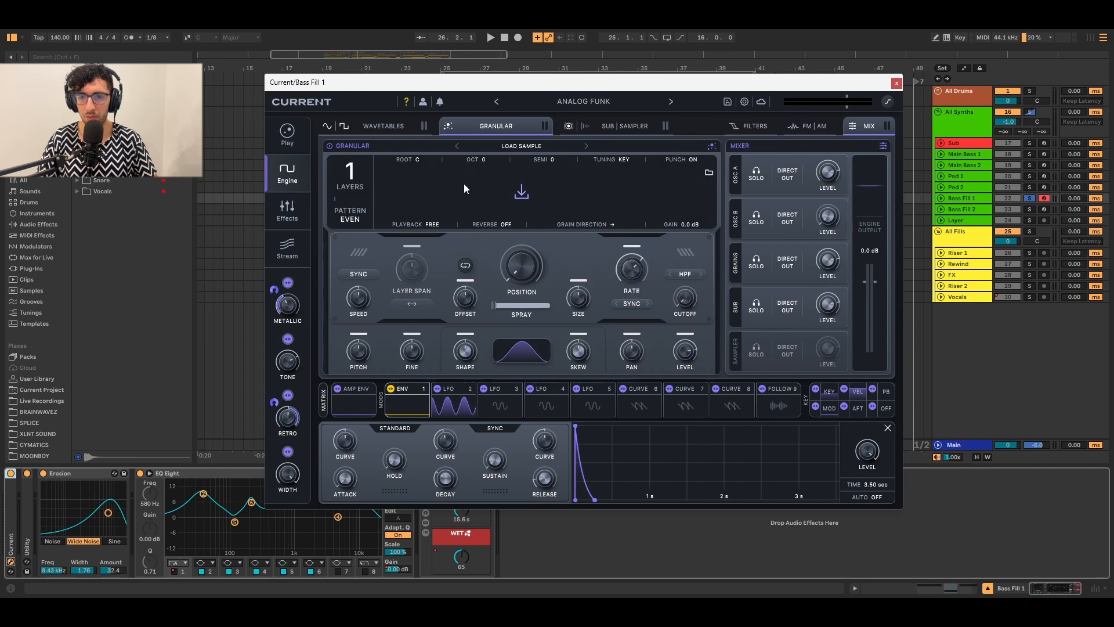
{"action": "left_click", "coordinate": [347, 144]}
Review the Sub/Sampler, Filters, FM/AM and Mix panels, then return to the effects chain.
{"action": "left_click", "coordinate": [632, 126]}
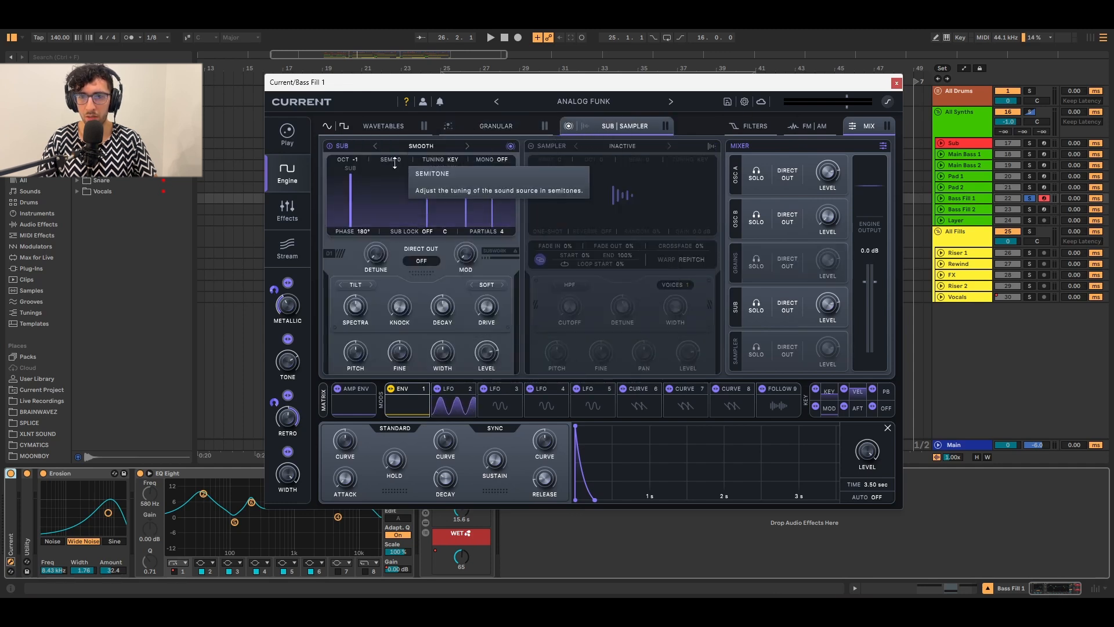
{"action": "left_click", "coordinate": [748, 127]}
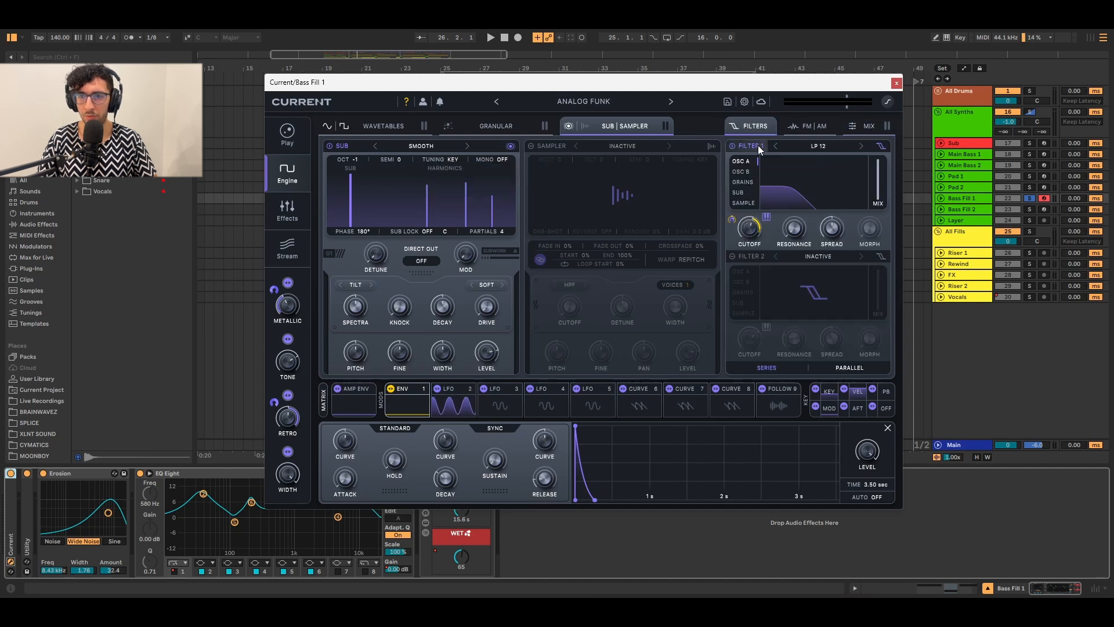
{"action": "left_click", "coordinate": [794, 127]}
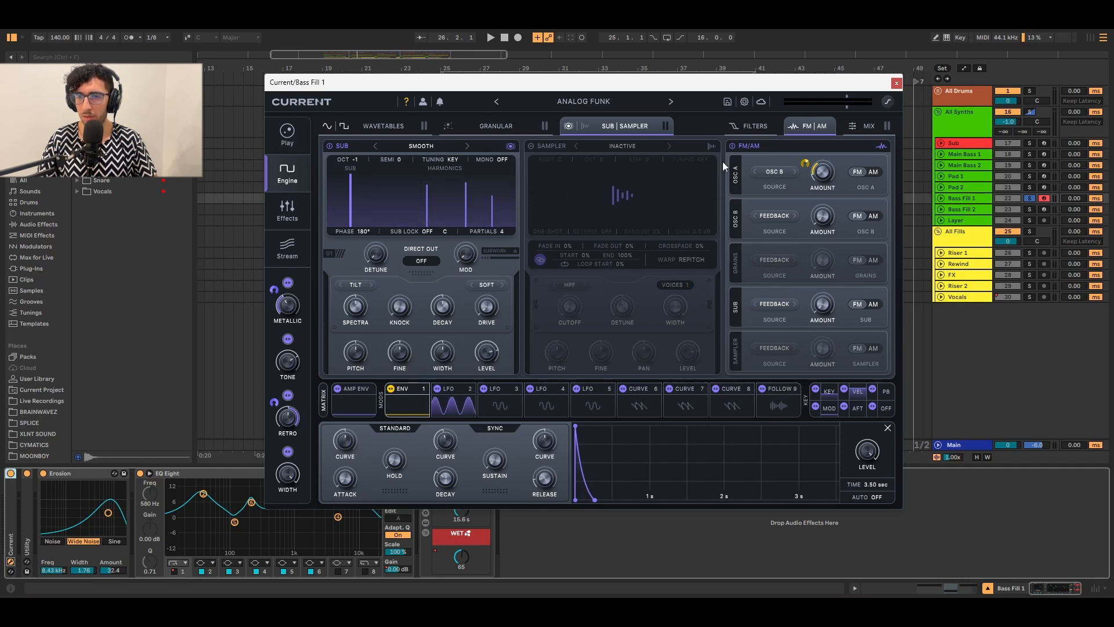
{"action": "left_click", "coordinate": [864, 127]}
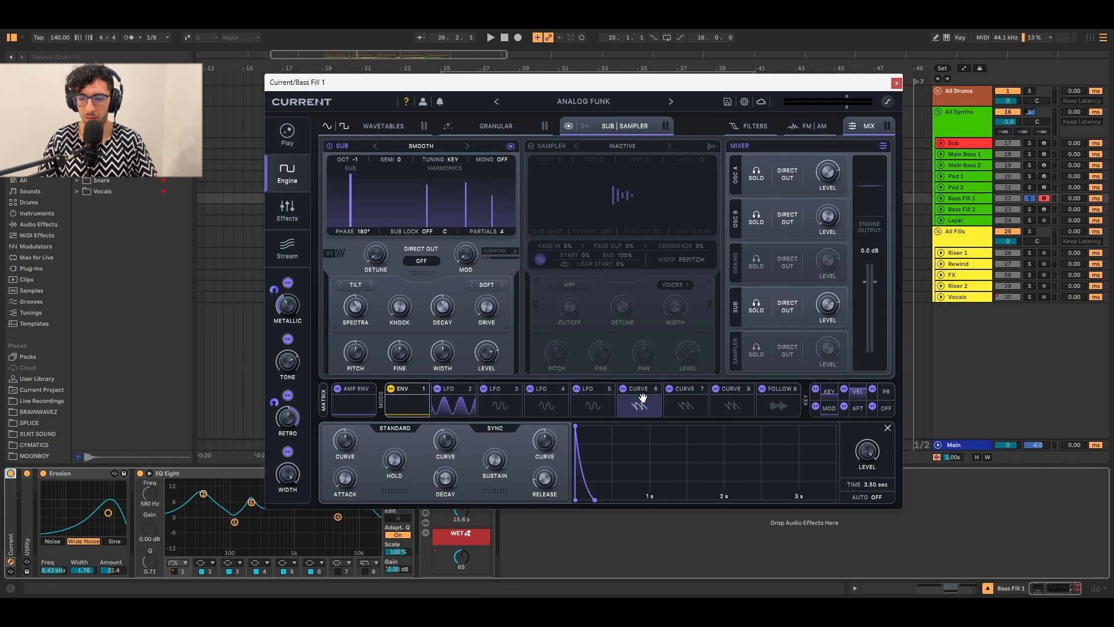
{"action": "left_click", "coordinate": [291, 203]}
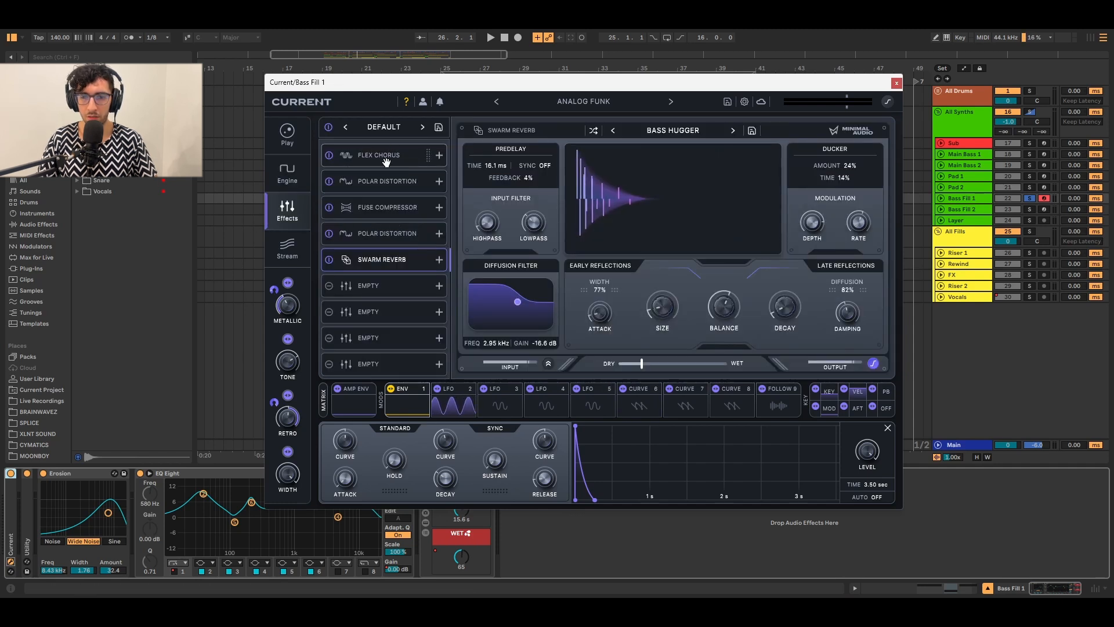
Inspect the second Polar Distortion and Swarm Reverb effects, then view Analog Funk's macro page.
{"action": "left_click", "coordinate": [384, 287]}
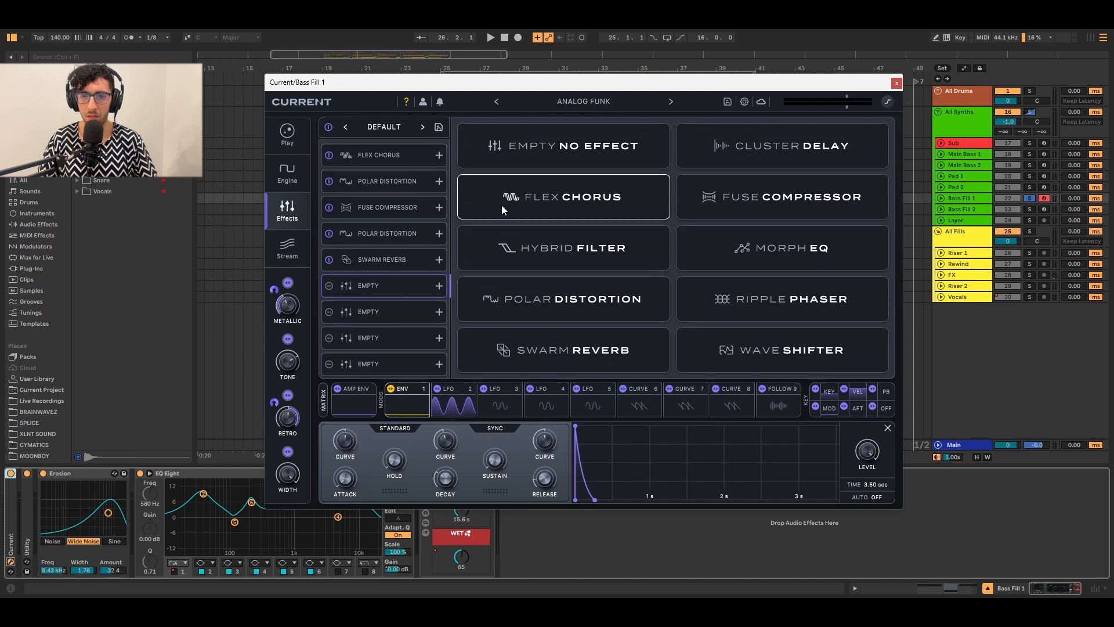
{"action": "left_click", "coordinate": [373, 233]}
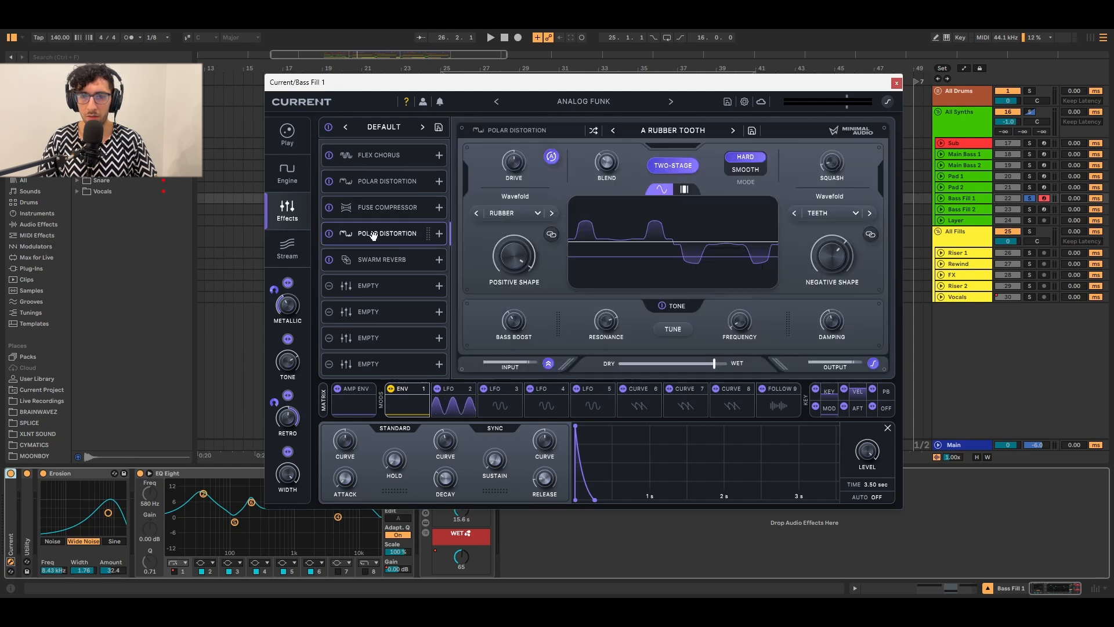
{"action": "left_click", "coordinate": [374, 260]}
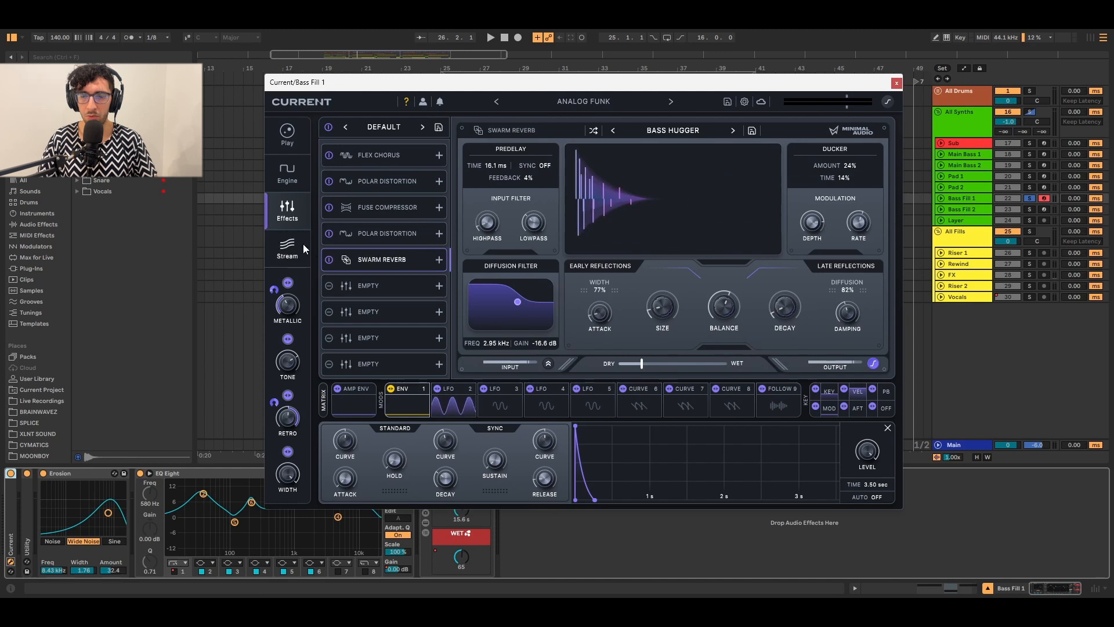
{"action": "left_click", "coordinate": [282, 247]}
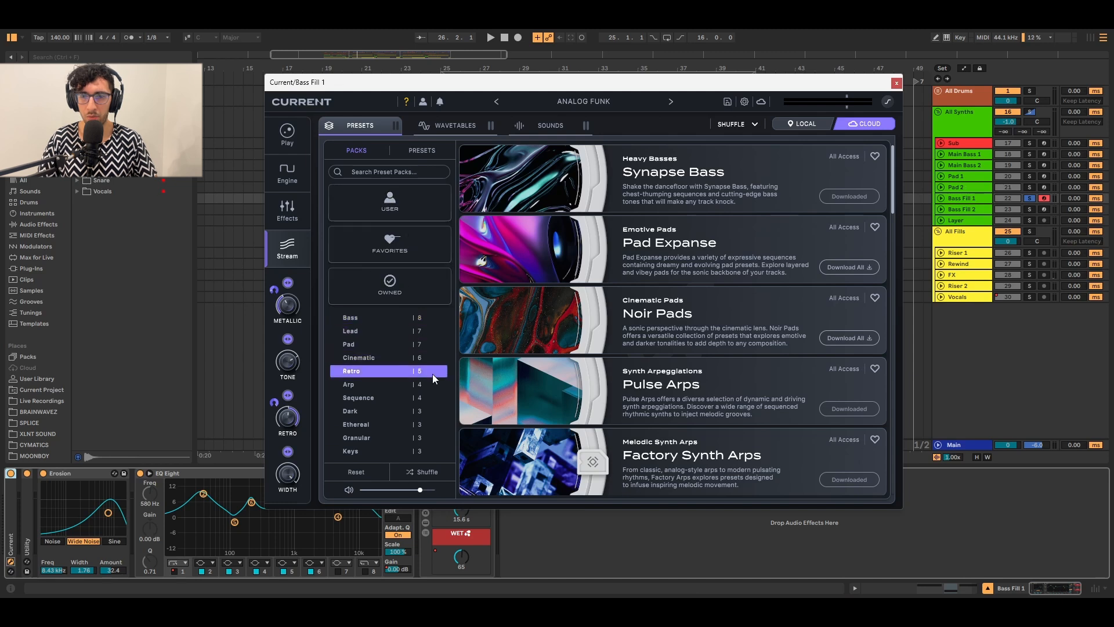
{"action": "left_click", "coordinate": [281, 136]}
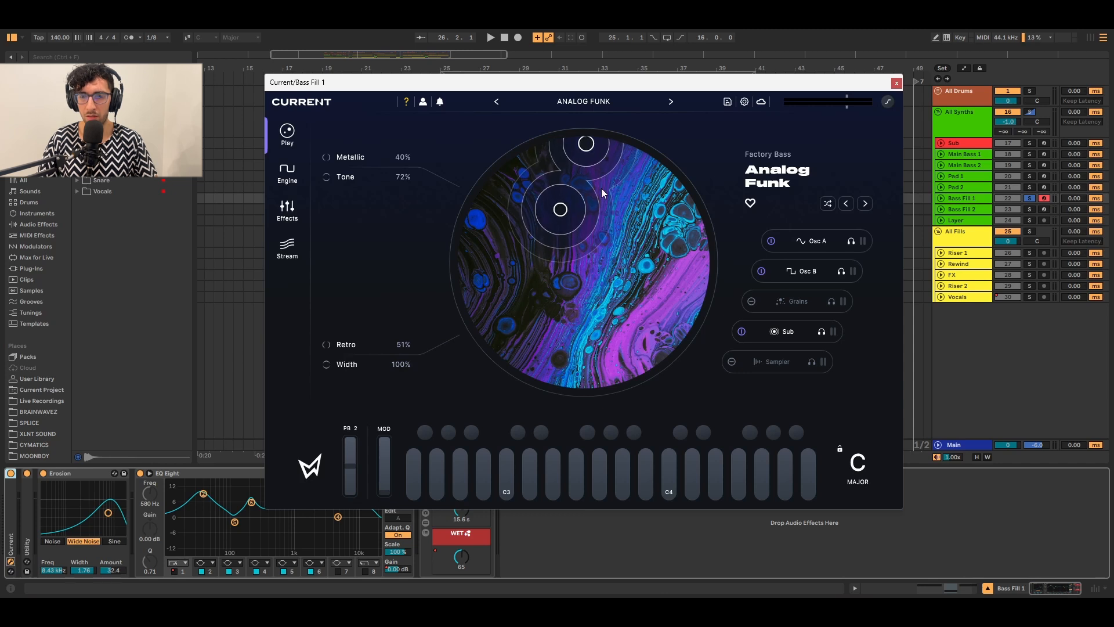
Show oscillator A's Sine Triangle Saw wavetable, audition the patch and reposition the plugin window.
{"action": "left_click", "coordinate": [280, 175]}
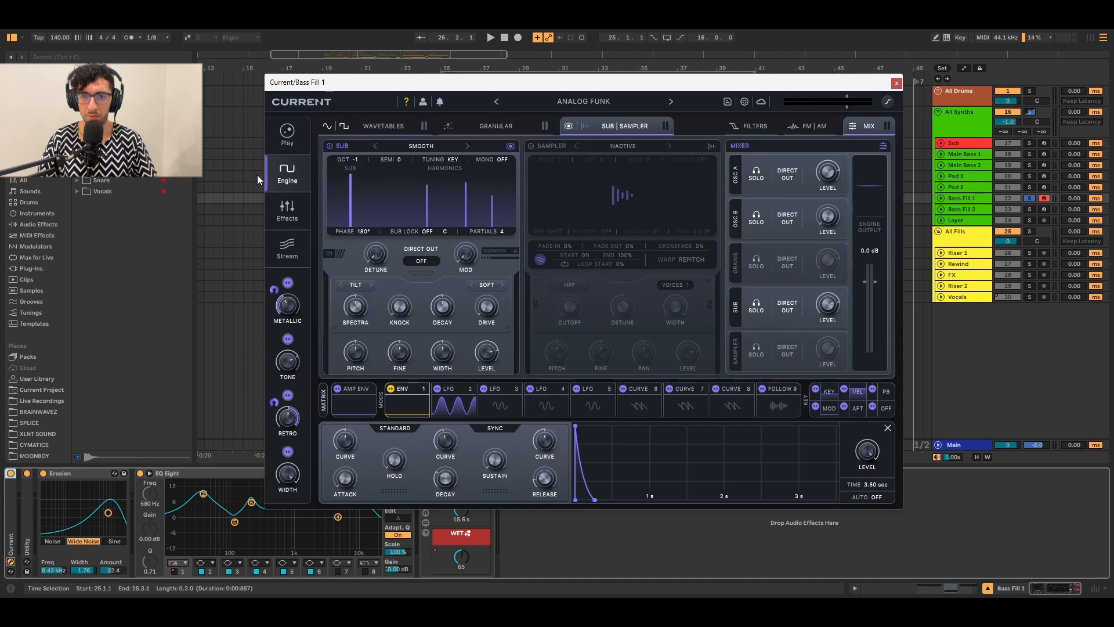
{"action": "left_click", "coordinate": [384, 126]}
{"action": "key", "text": "space"}
{"action": "mouse_move", "coordinate": [442, 91]}
{"action": "left_mouse_down"}
{"action": "mouse_move", "coordinate": [474, 96]}
{"action": "mouse_move", "coordinate": [456, 92]}
{"action": "left_mouse_up"}
{"action": "key", "text": "space"}
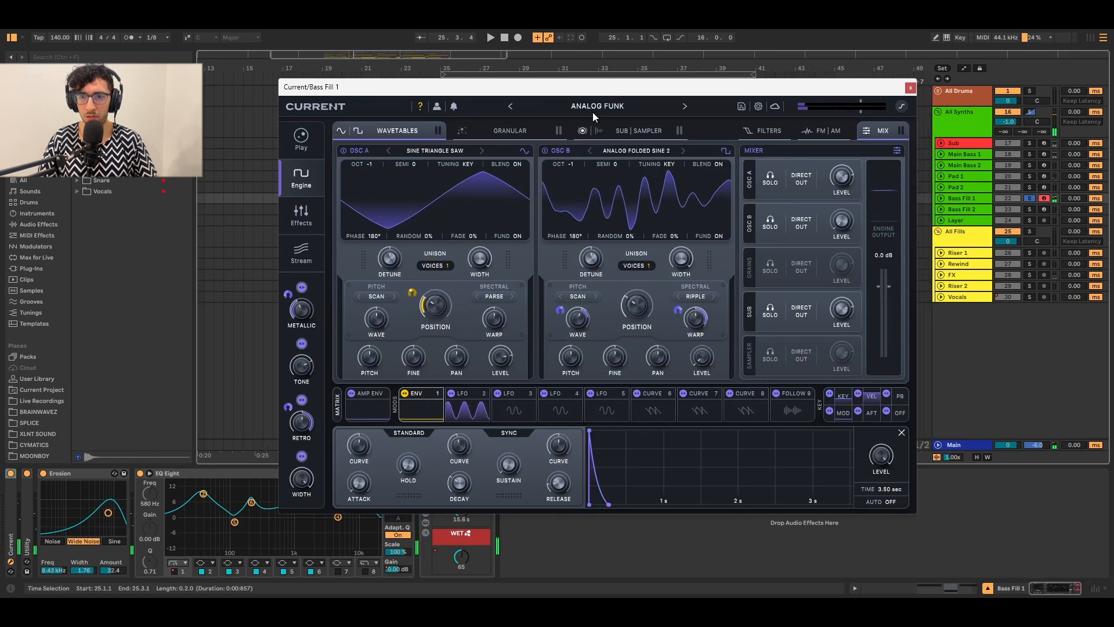
{"action": "left_click_drag", "start_coordinate": [573, 90], "coordinate": [568, 75]}
{"action": "left_click_drag", "start_coordinate": [462, 83], "coordinate": [456, 87]}
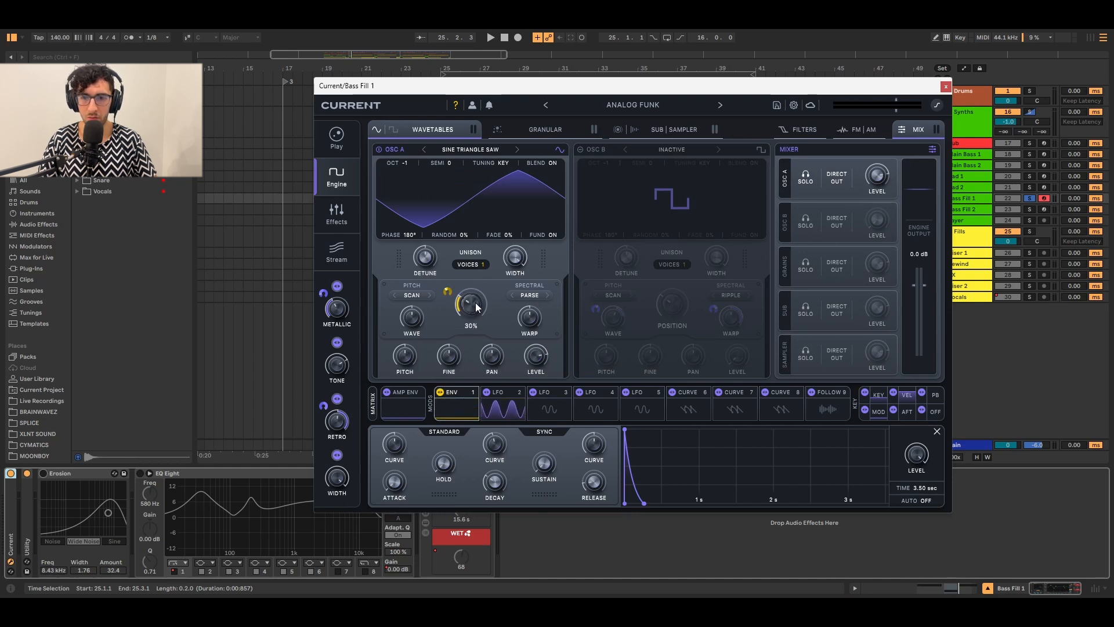
Turn on oscillator B with Analog Folded Sine 2, then check FM/AM routing and the LP 12 filter.
{"action": "left_click", "coordinate": [579, 148]}
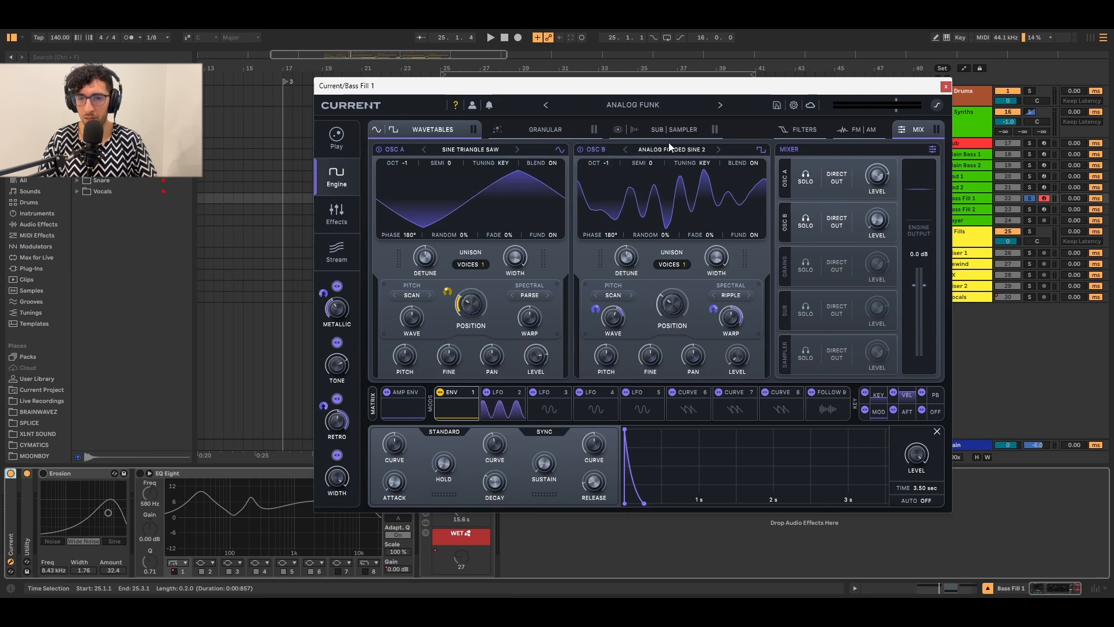
{"action": "key", "text": "space"}
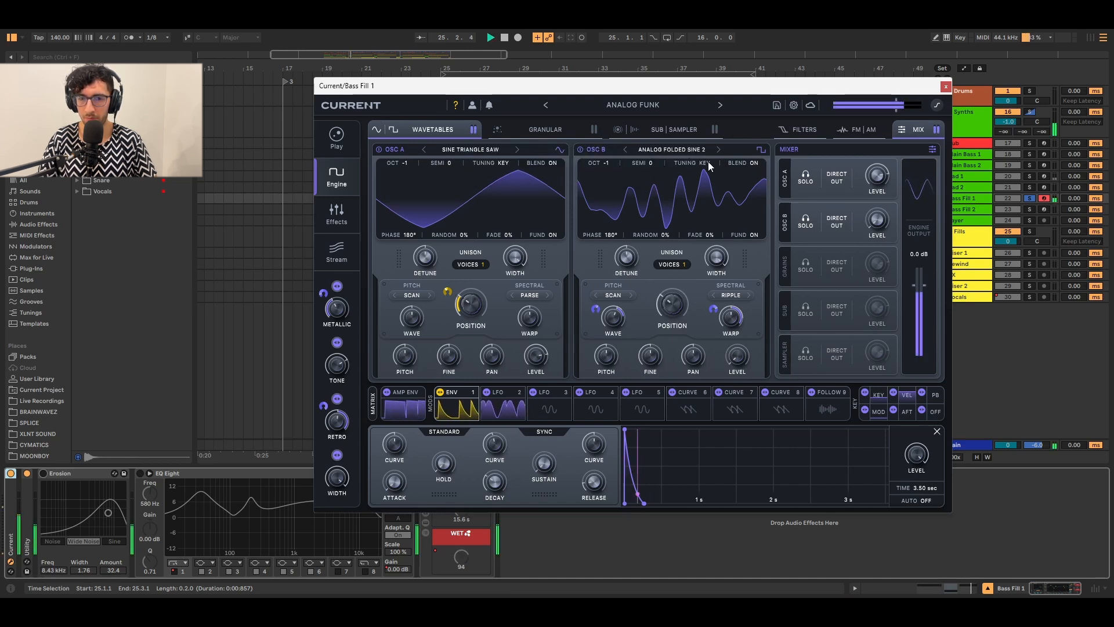
{"action": "left_click", "coordinate": [852, 126]}
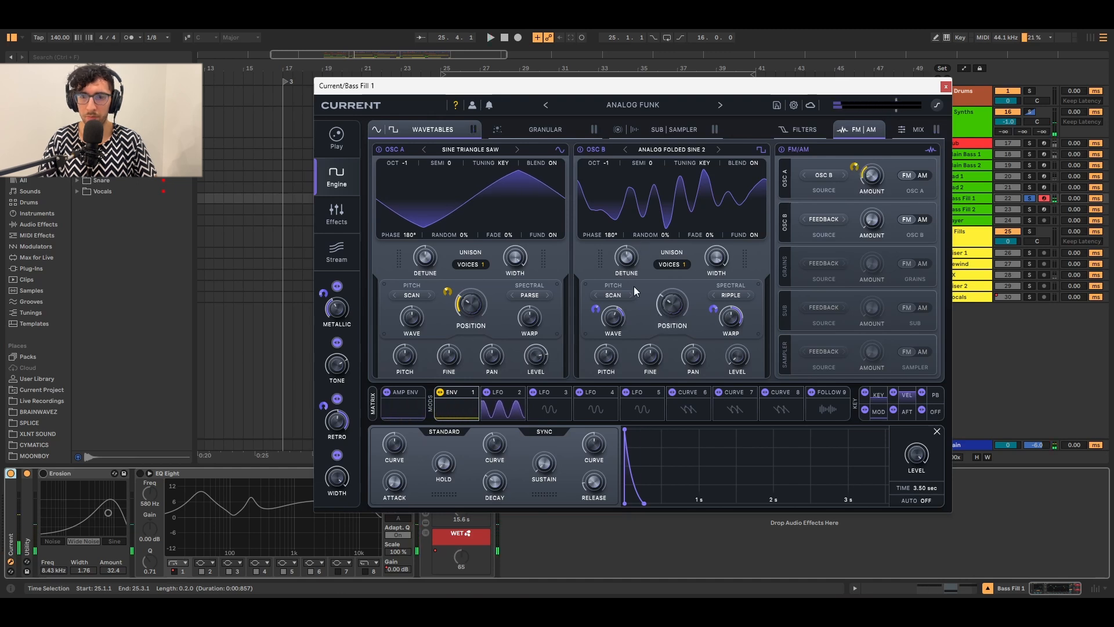
{"action": "left_click", "coordinate": [799, 129]}
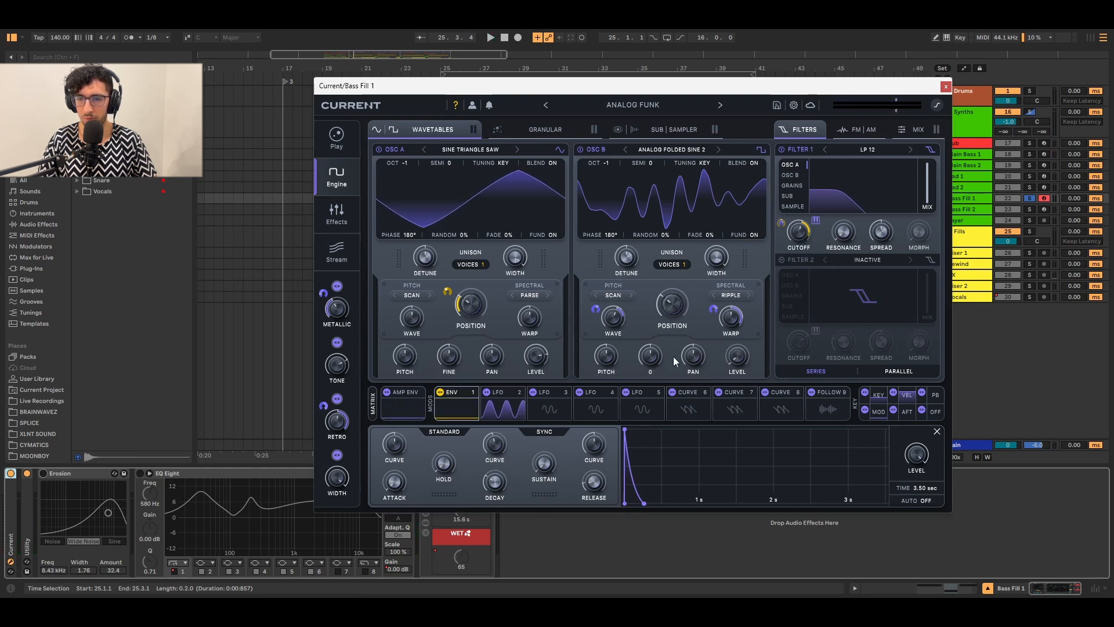
{"action": "key", "text": "space"}
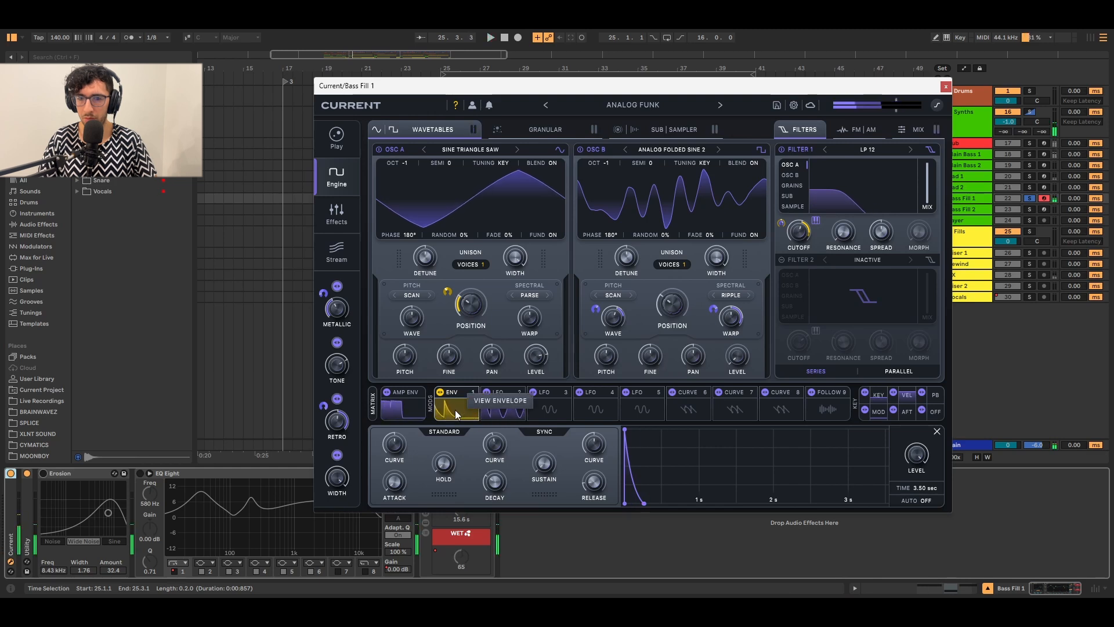
Filter the modulation matrix to Env 1 routings, then return to the FM/AM panel.
{"action": "left_click", "coordinate": [453, 404]}
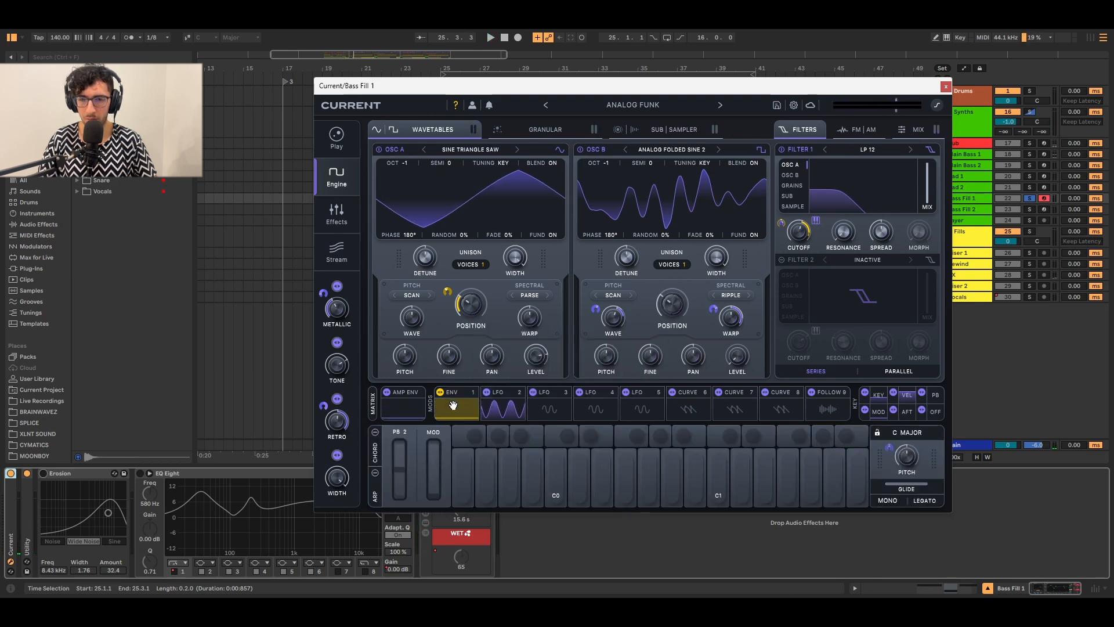
{"action": "left_click", "coordinate": [453, 405]}
{"action": "left_click", "coordinate": [373, 402]}
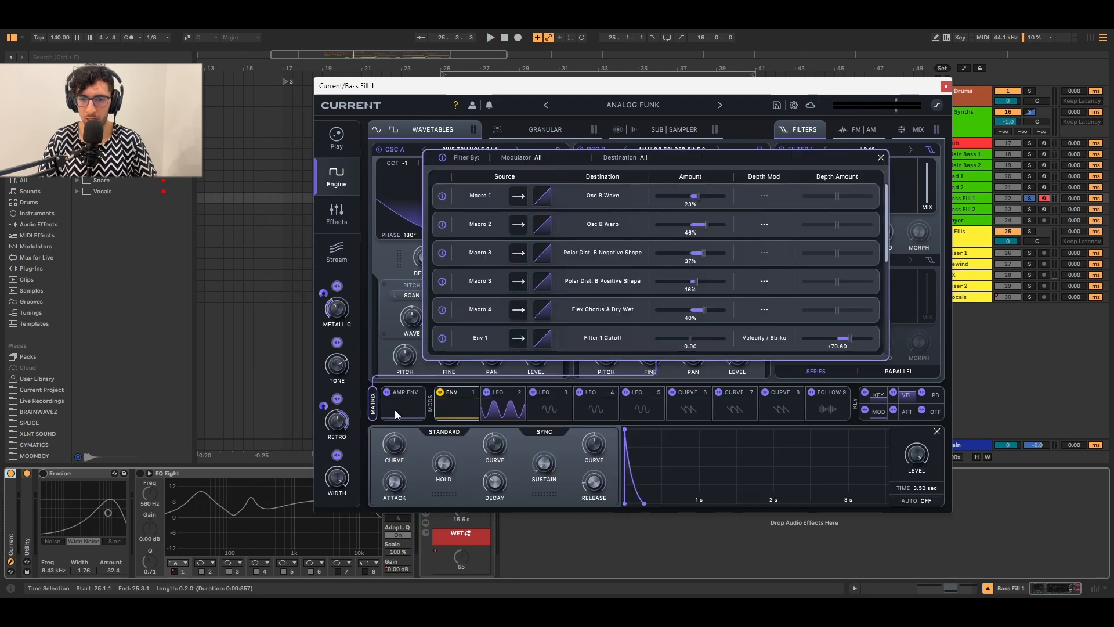
{"action": "left_click", "coordinate": [455, 401]}
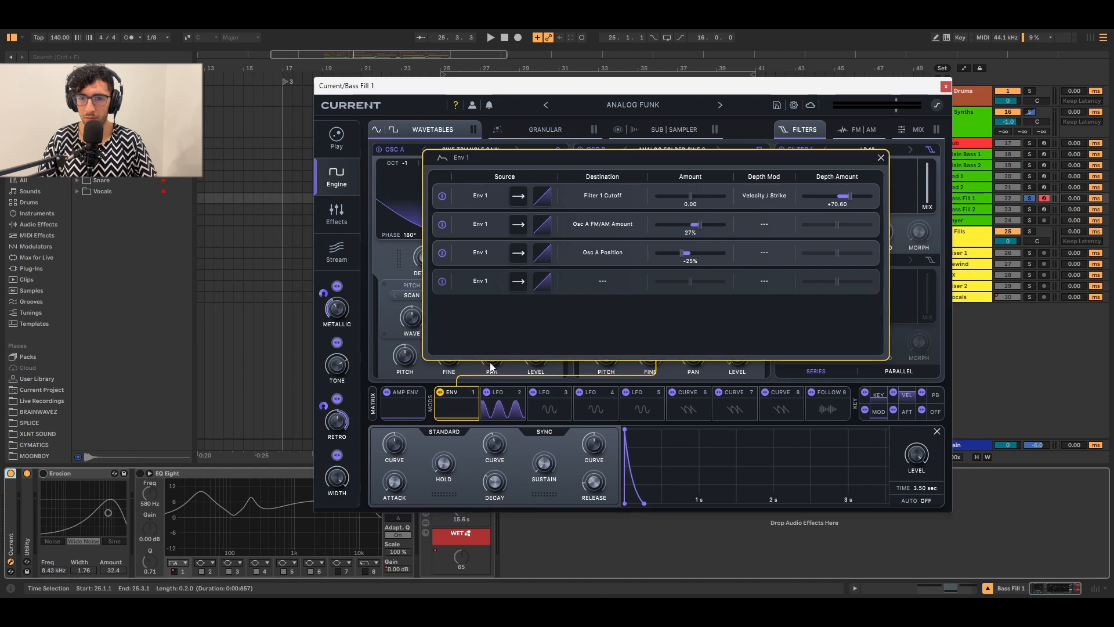
{"action": "left_click", "coordinate": [854, 128]}
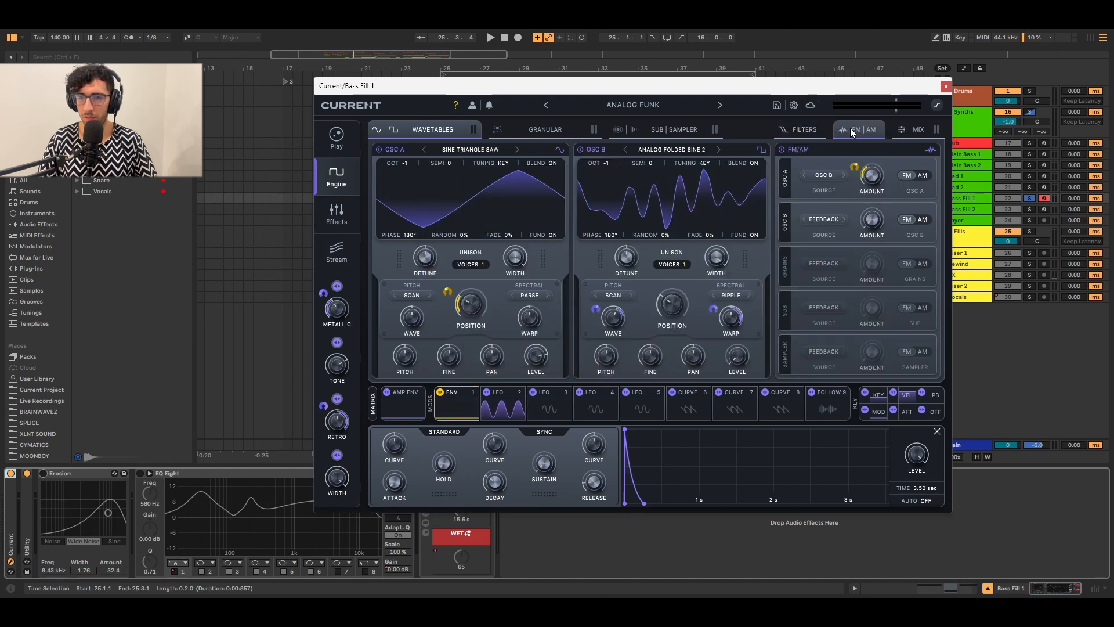
Switch on Current's Smooth sub oscillator with 4 partials and play to hear the sub layer.
{"action": "left_click", "coordinate": [779, 134]}
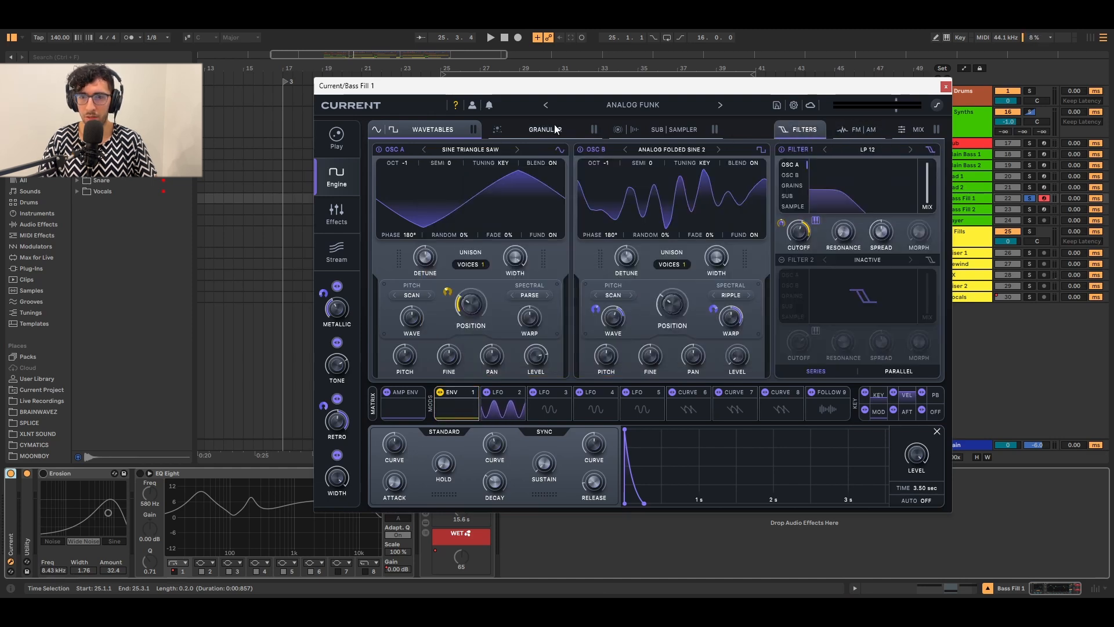
{"action": "left_click", "coordinate": [679, 130]}
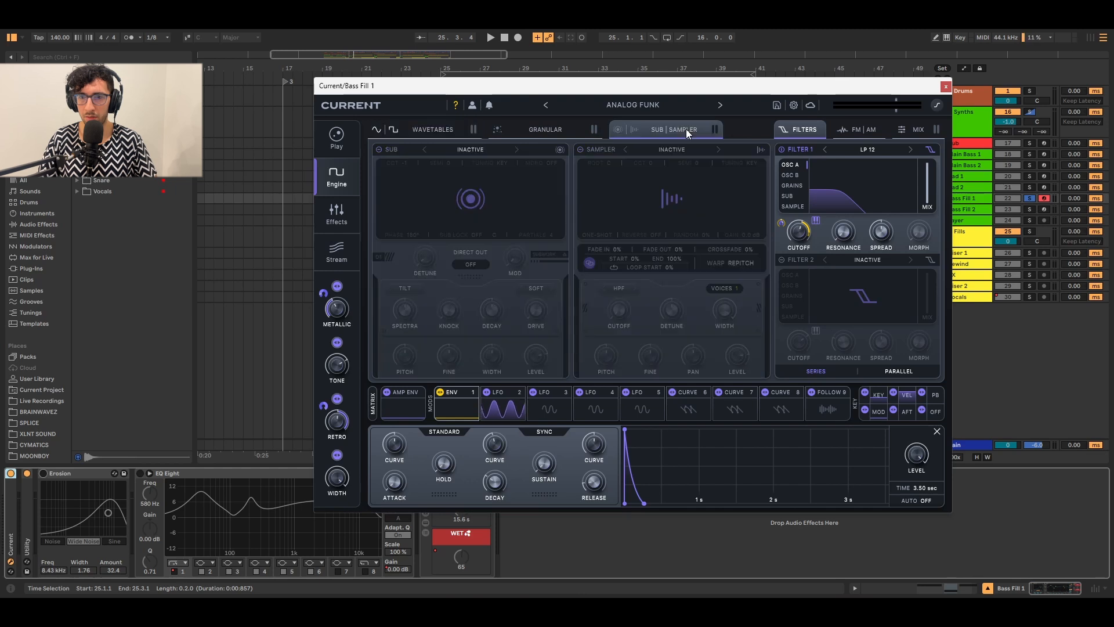
{"action": "left_click", "coordinate": [380, 150]}
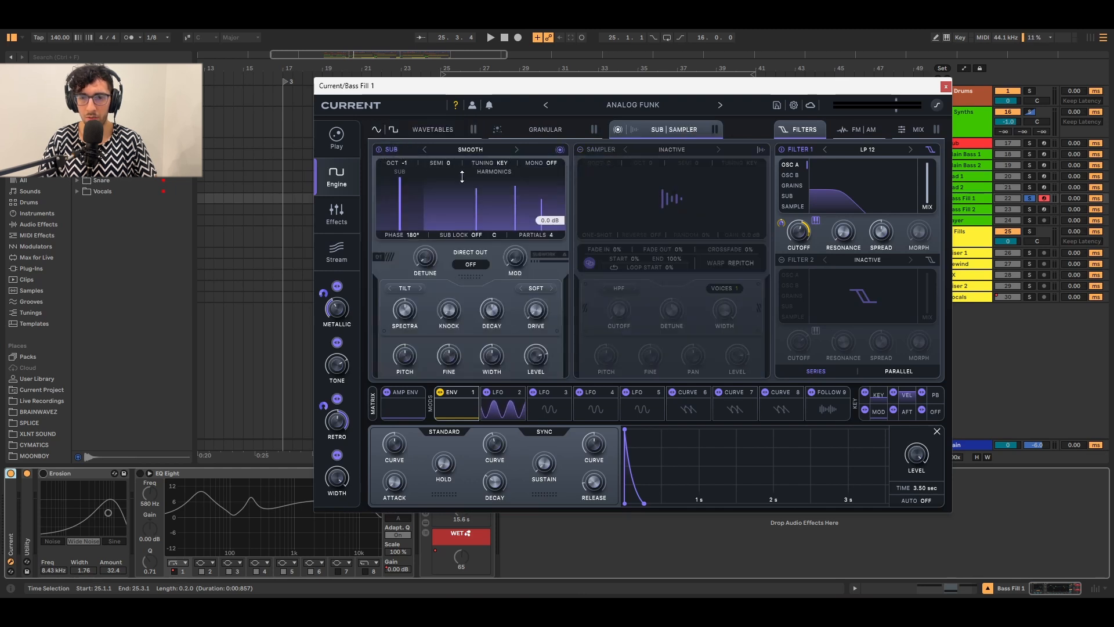
{"action": "key", "text": "space"}
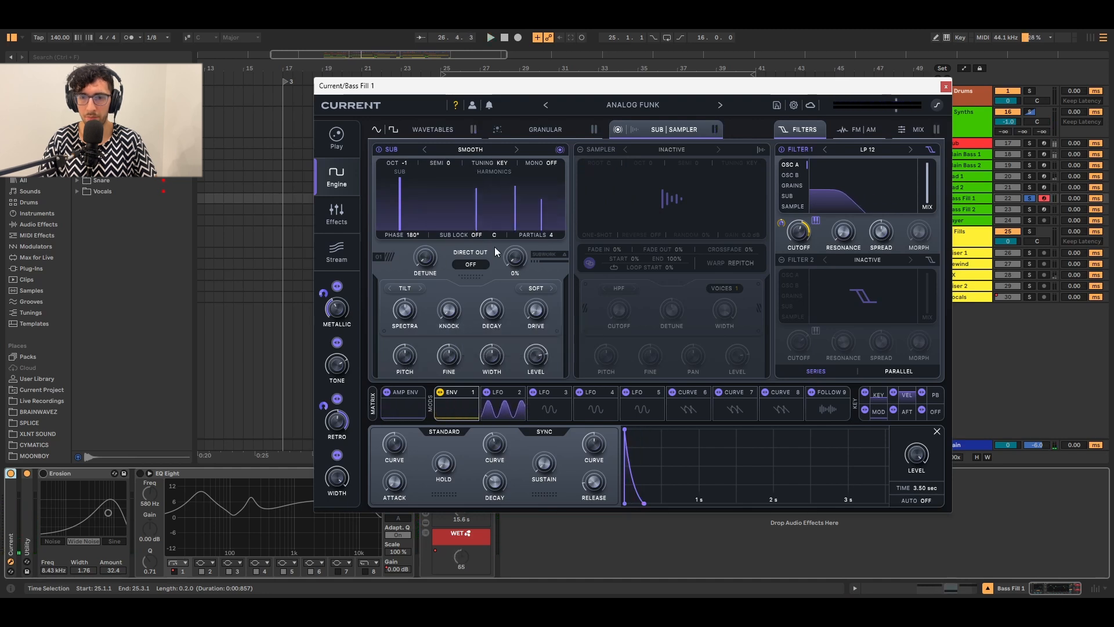
Enable Flex Chorus, the first Polar Distortion and Fuse Compressor (Altered Tape), auditioning the distortion.
{"action": "left_click", "coordinate": [335, 224]}
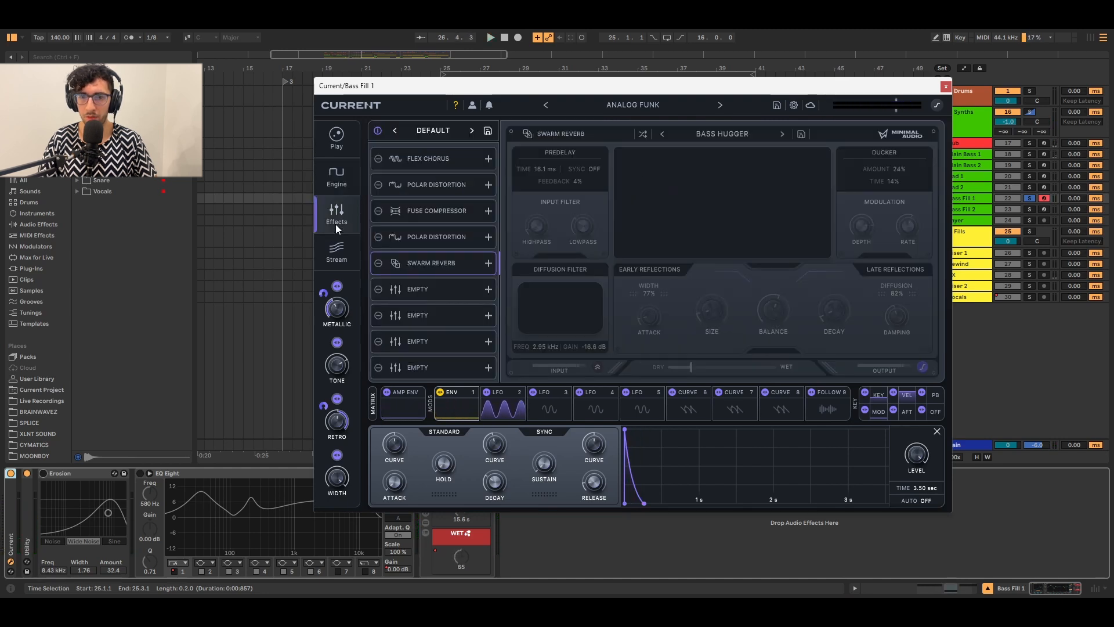
{"action": "left_click", "coordinate": [382, 163]}
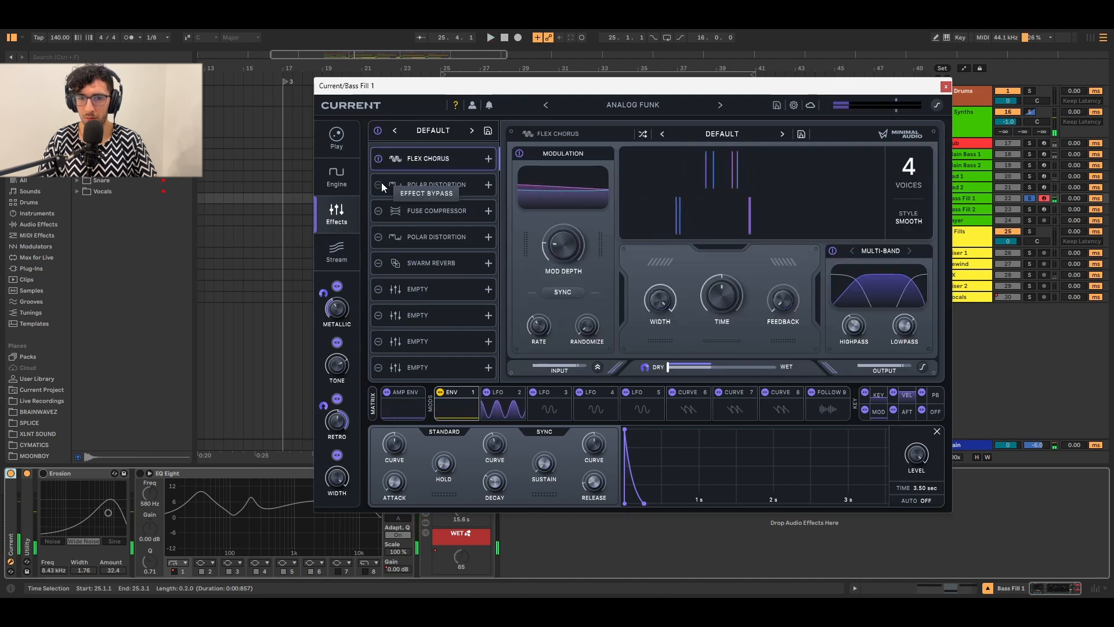
{"action": "left_click", "coordinate": [381, 184]}
{"action": "left_click", "coordinate": [402, 184]}
{"action": "key", "text": "space"}
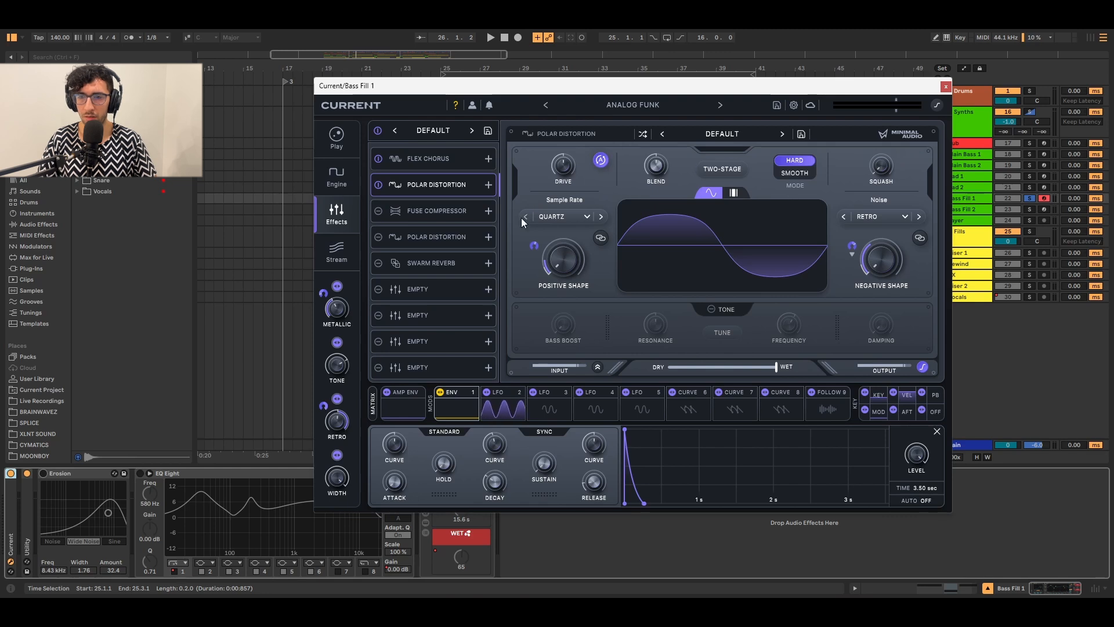
{"action": "left_click", "coordinate": [383, 211]}
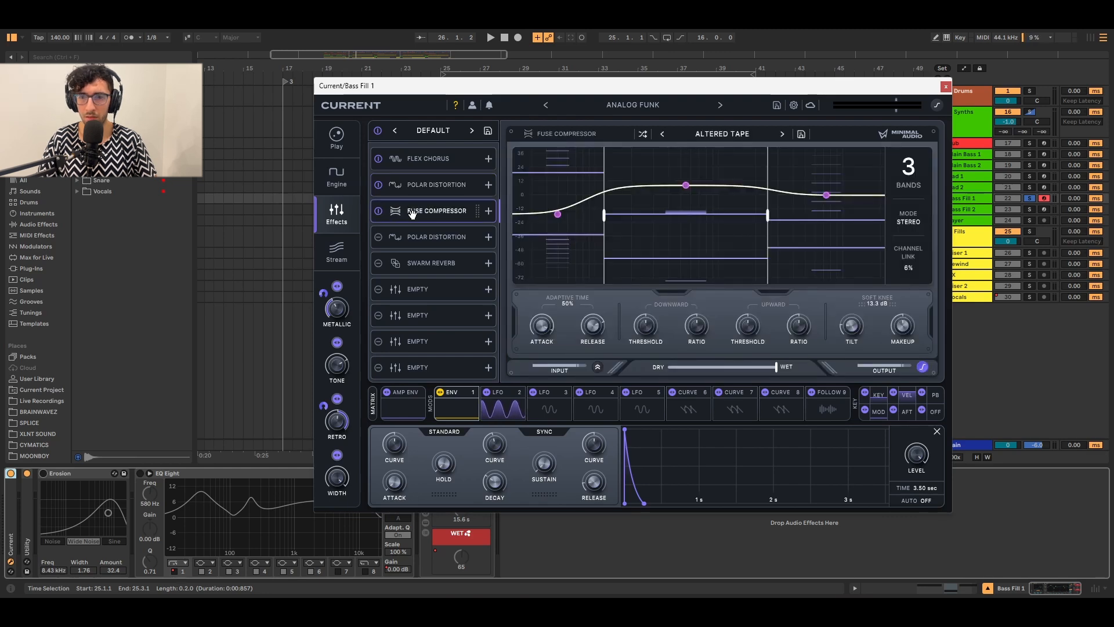
Check the Fuse Compressor's presets, keeping Altered Tape, and audition the compression.
{"action": "left_click", "coordinate": [735, 134]}
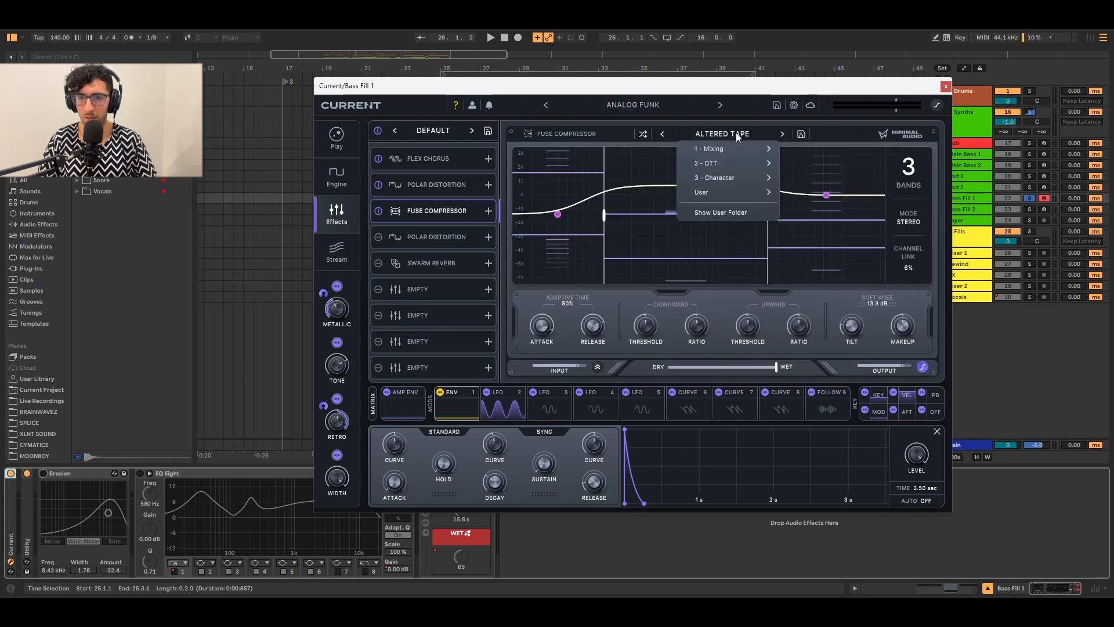
{"action": "left_click", "coordinate": [715, 131]}
{"action": "key", "text": "space"}
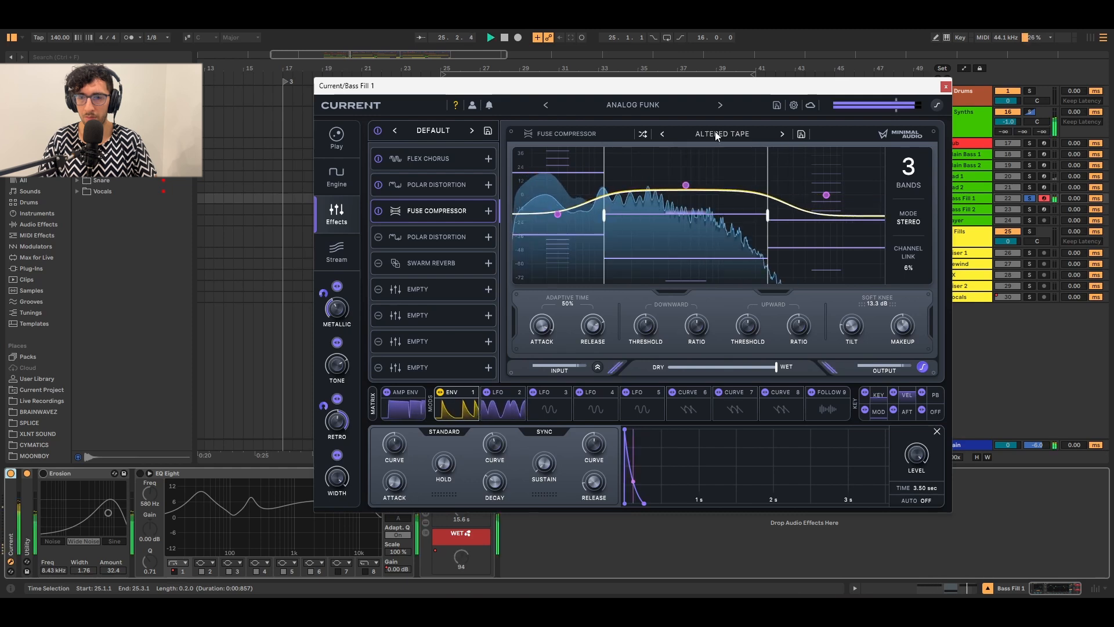
Enable the second Polar Distortion on A Rubber Tooth and audition it.
{"action": "left_click", "coordinate": [380, 239]}
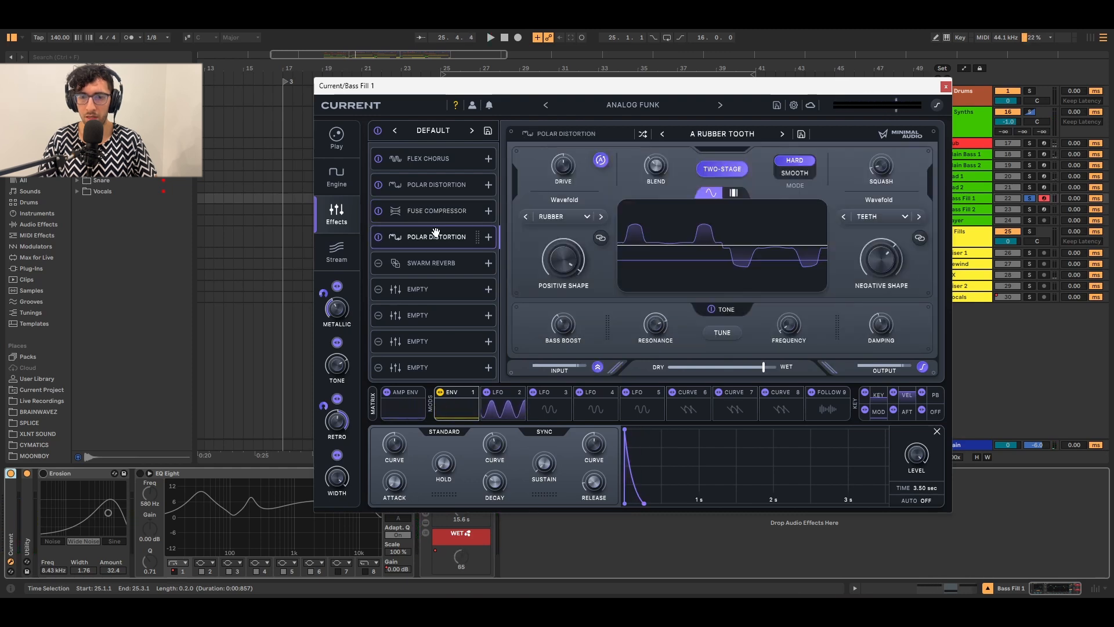
{"action": "left_click", "coordinate": [742, 132]}
{"action": "left_click", "coordinate": [693, 129]}
{"action": "key", "text": "space"}
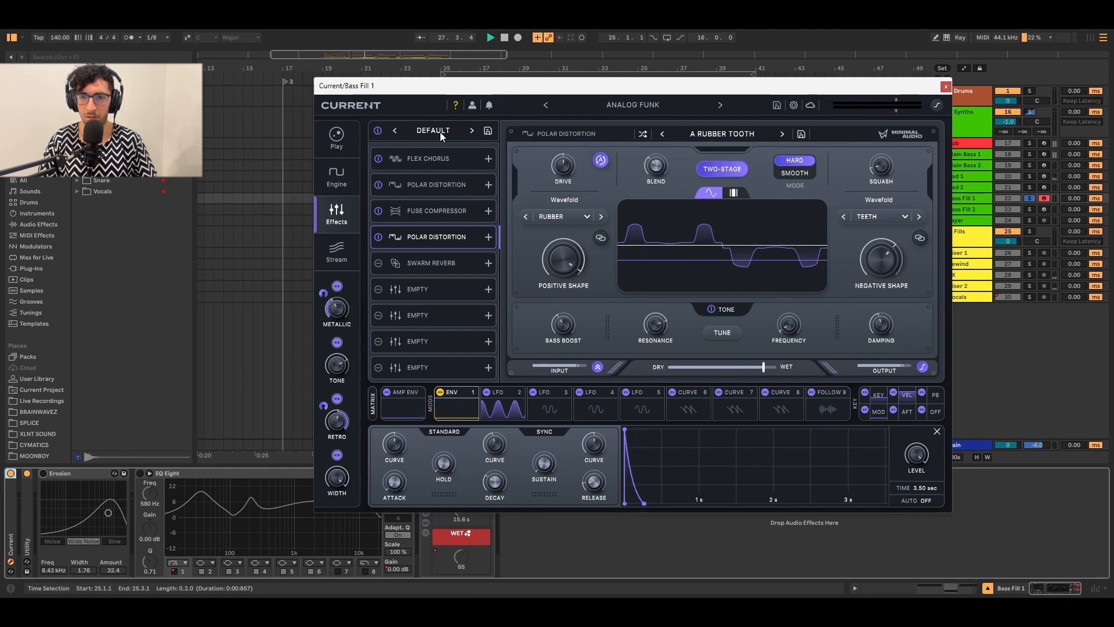
Enable Swarm Reverb with the Bass Hugger preset and play the full effects chain.
{"action": "left_click", "coordinate": [435, 263]}
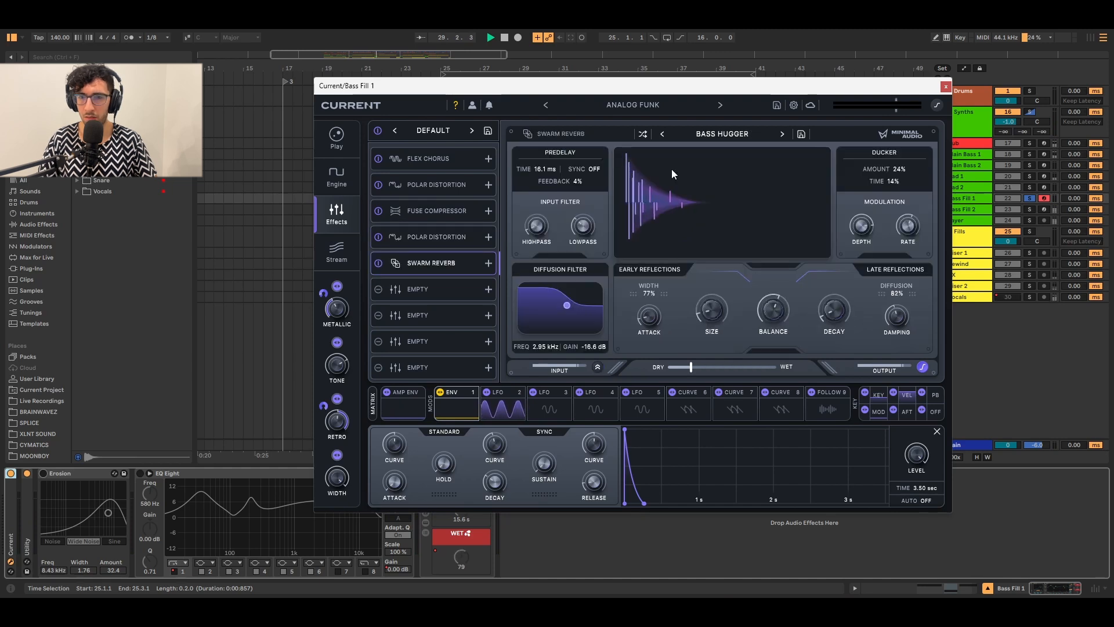
{"action": "left_click", "coordinate": [724, 134]}
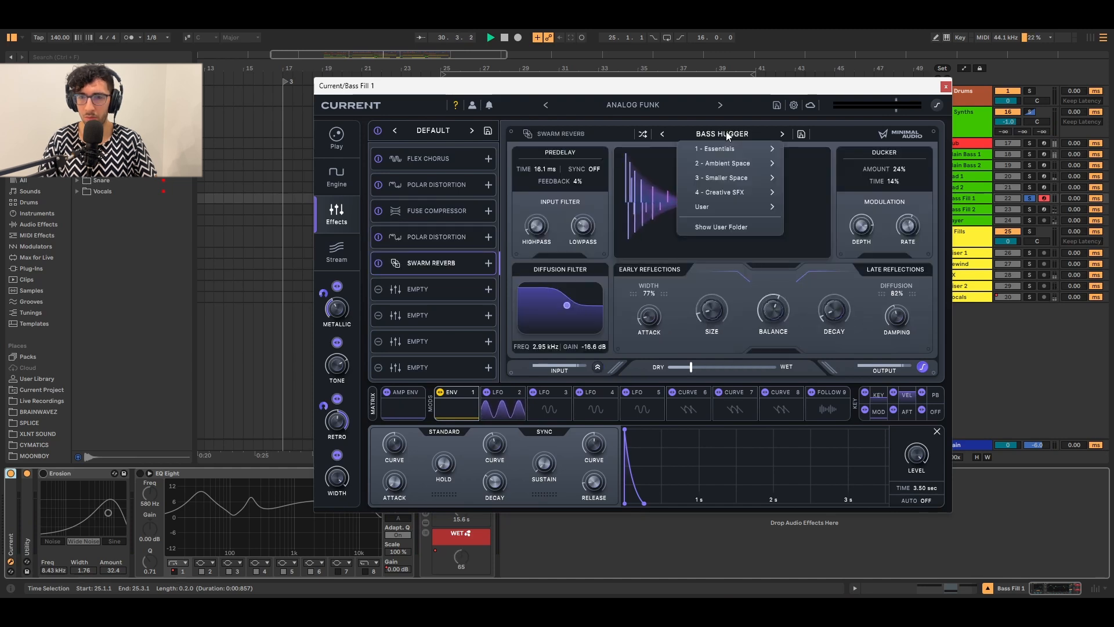
{"action": "left_click", "coordinate": [725, 134]}
{"action": "left_click", "coordinate": [725, 134]}
{"action": "left_click", "coordinate": [724, 130]}
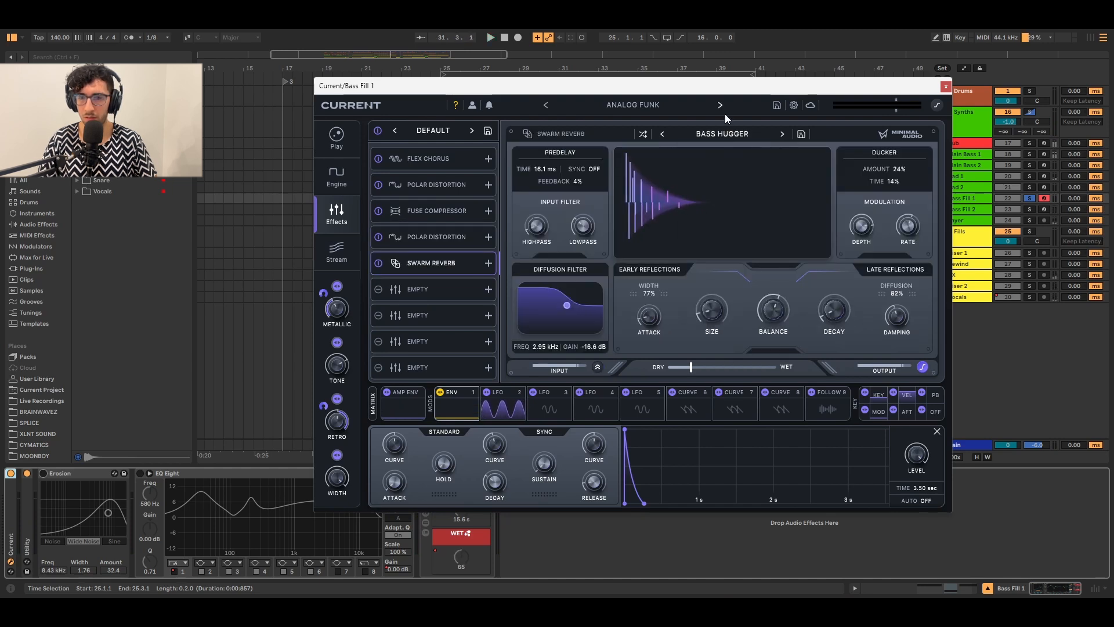
{"action": "key", "text": "space"}
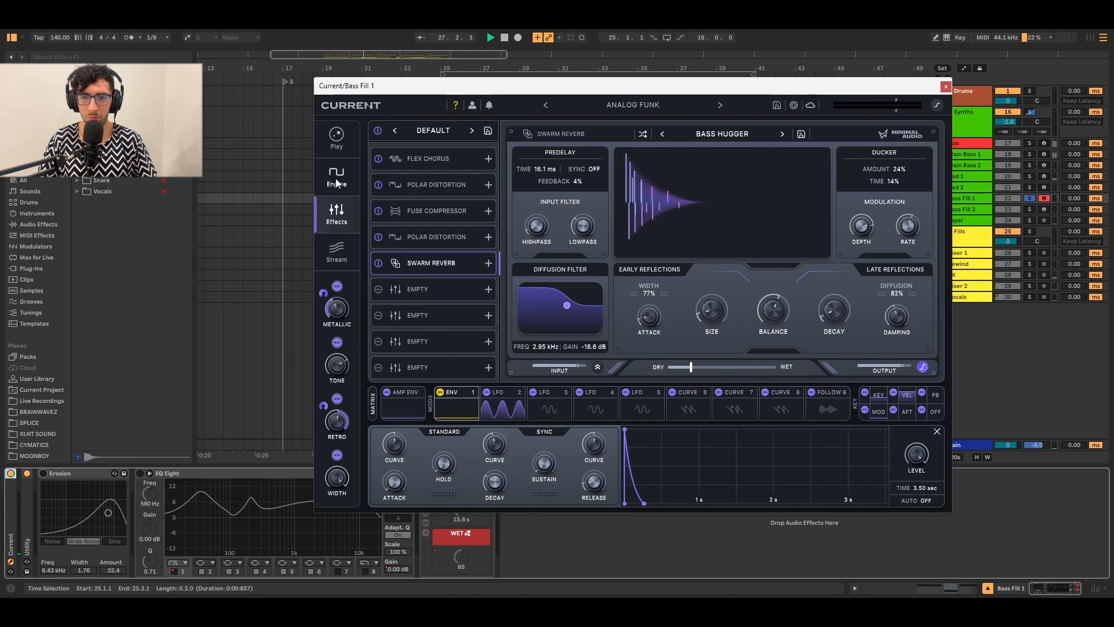
Close Current, switch on Erosion and EQ Eight, and review EQ bands 2, 6 and 3.
{"action": "left_click", "coordinate": [945, 87]}
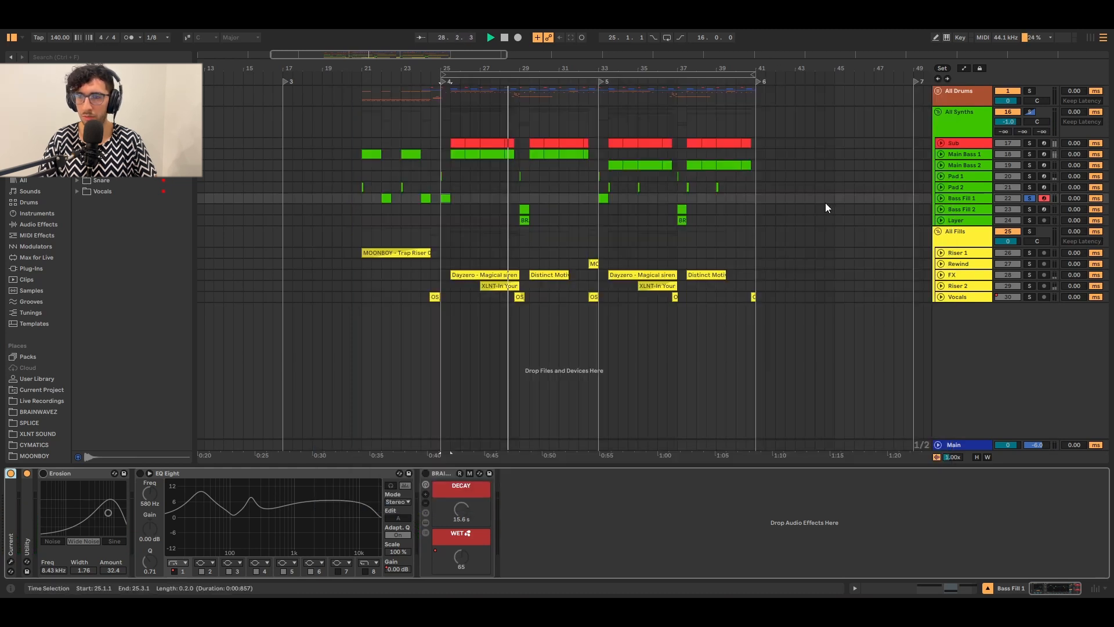
{"action": "left_click", "coordinate": [43, 472]}
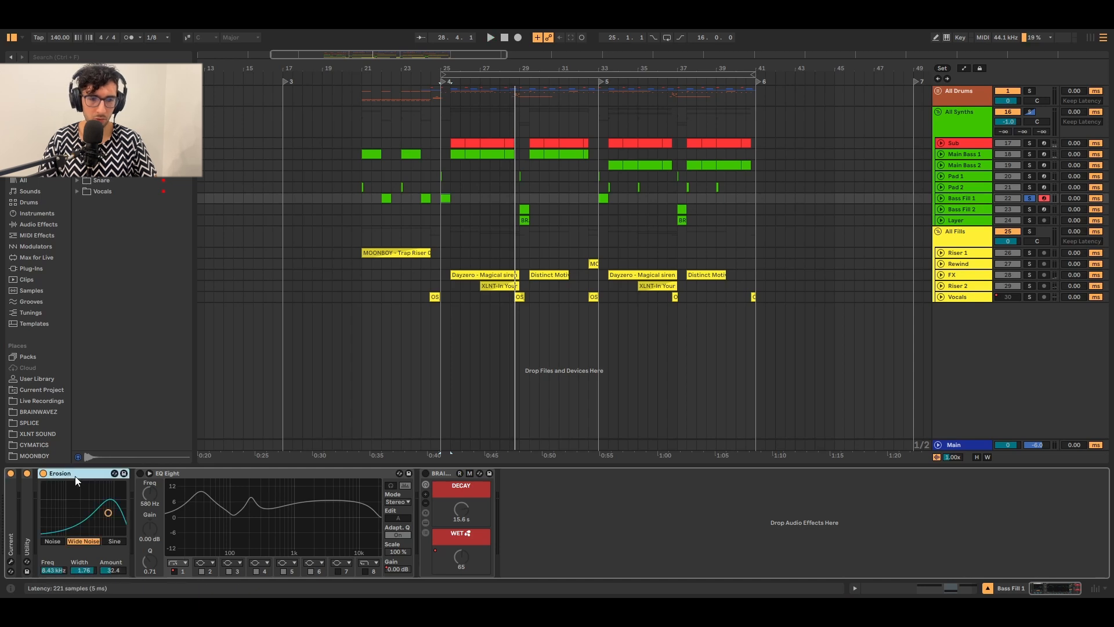
{"action": "left_click", "coordinate": [140, 473]}
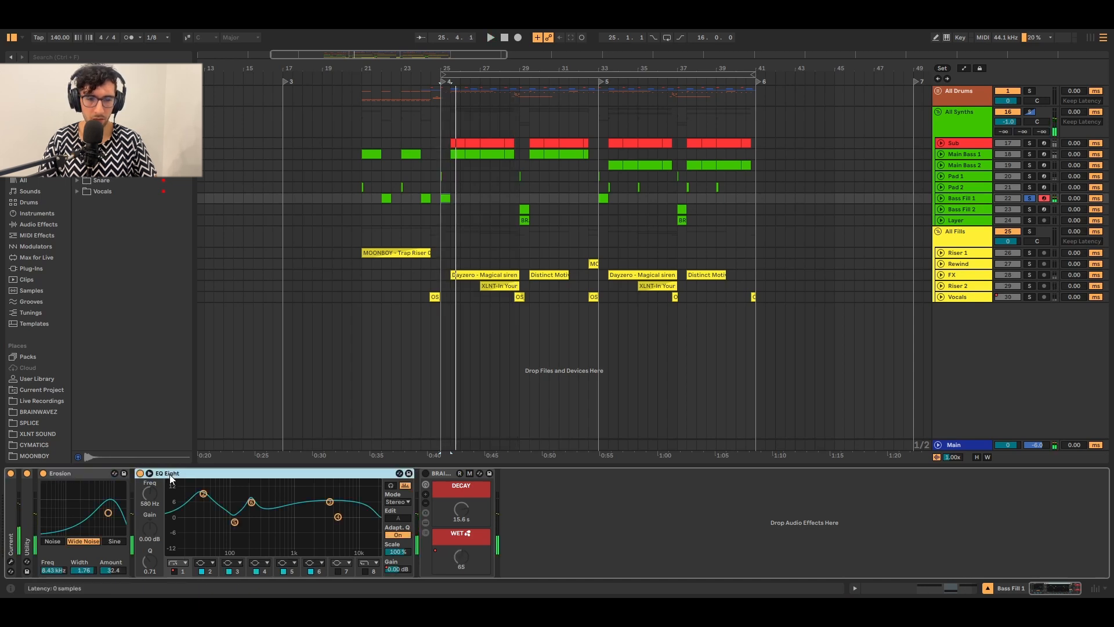
{"action": "left_click", "coordinate": [203, 494]}
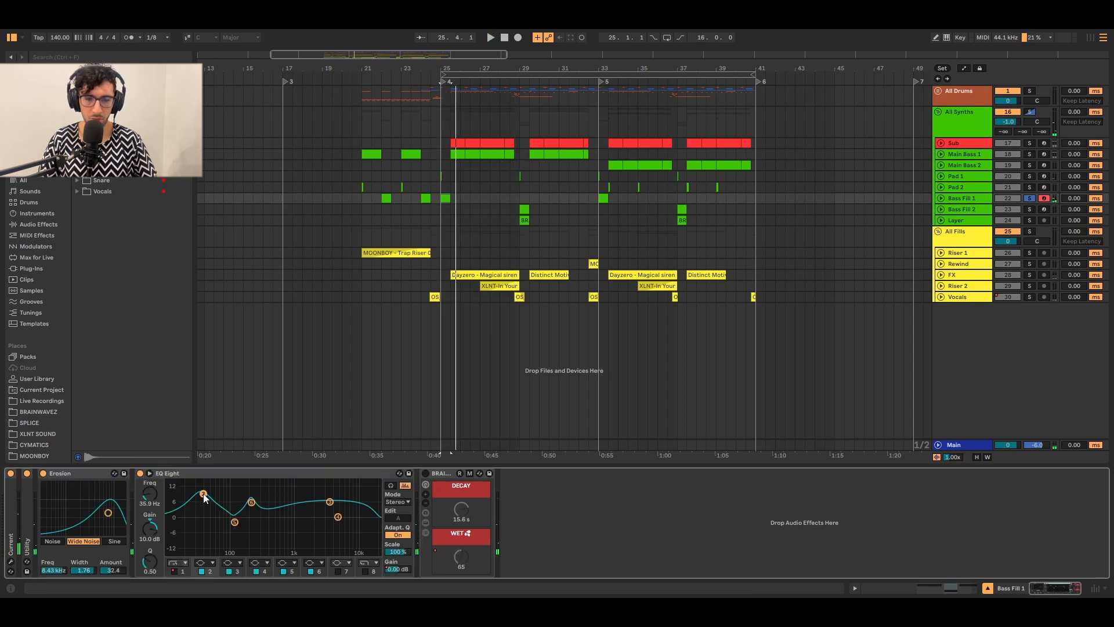
{"action": "left_click", "coordinate": [251, 502]}
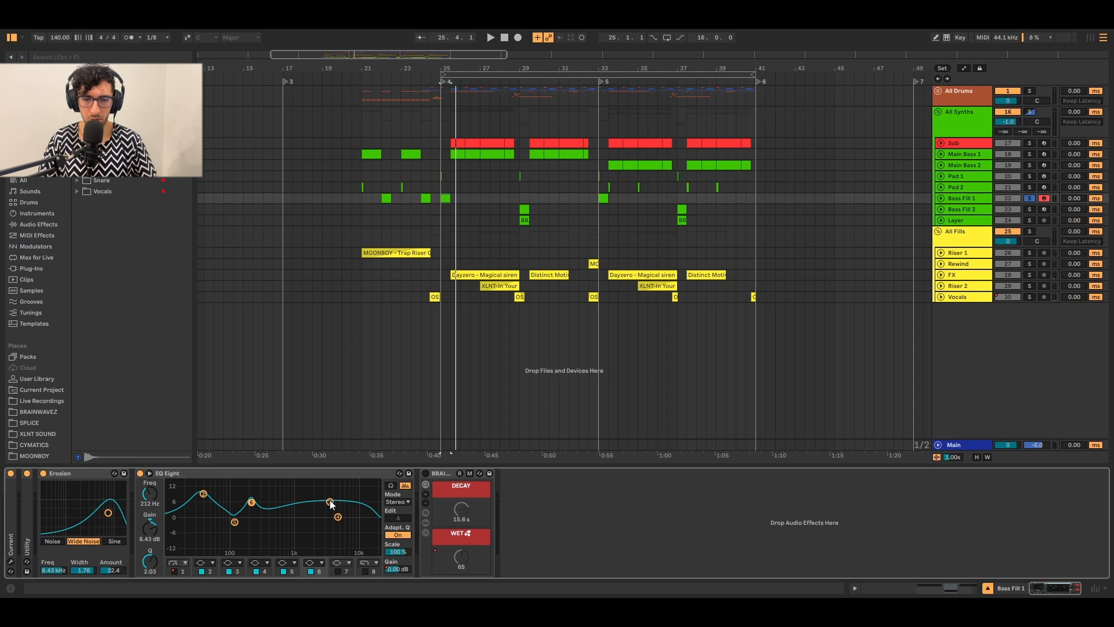
{"action": "left_click", "coordinate": [330, 501]}
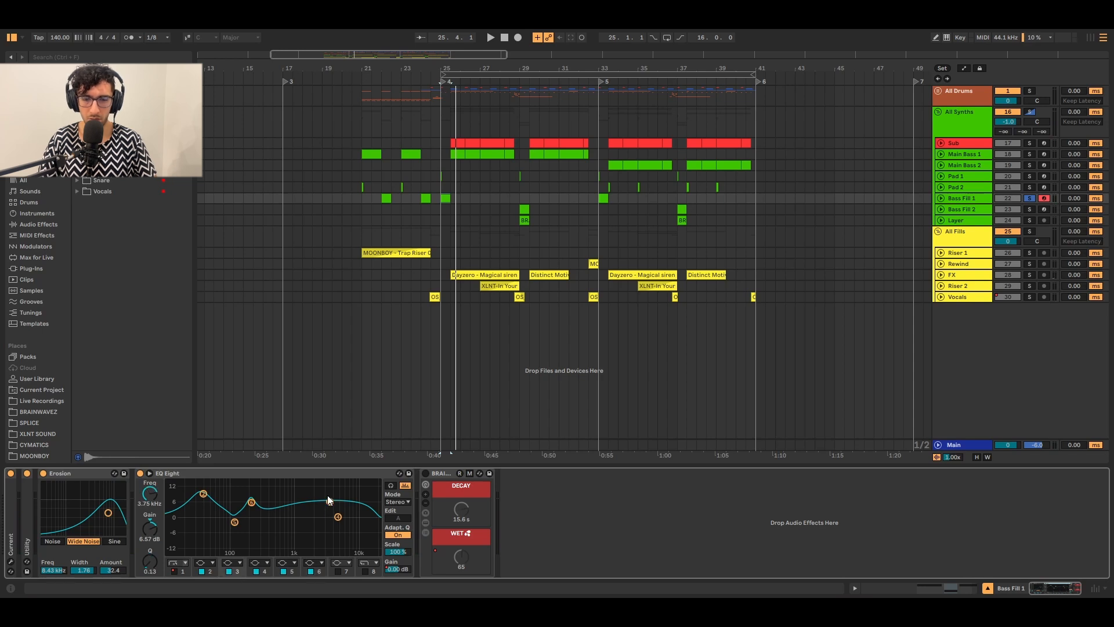
{"action": "key", "text": "space"}
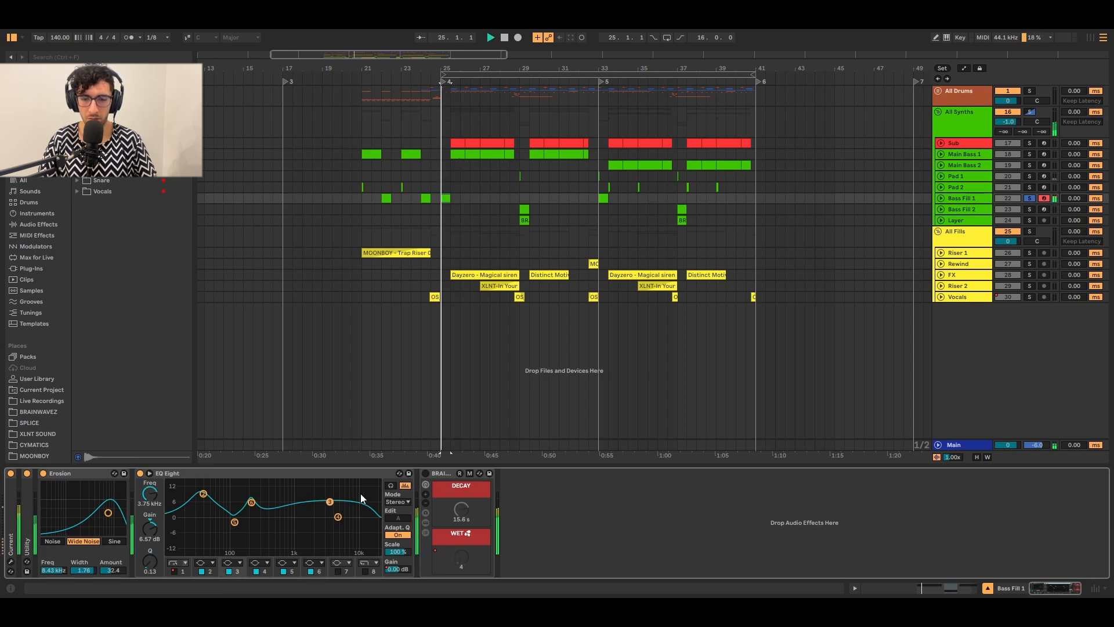
Switch on the Decay and Wet reverb device and briefly show its Wet automation.
{"action": "left_click", "coordinate": [441, 473]}
{"action": "left_click", "coordinate": [425, 473]}
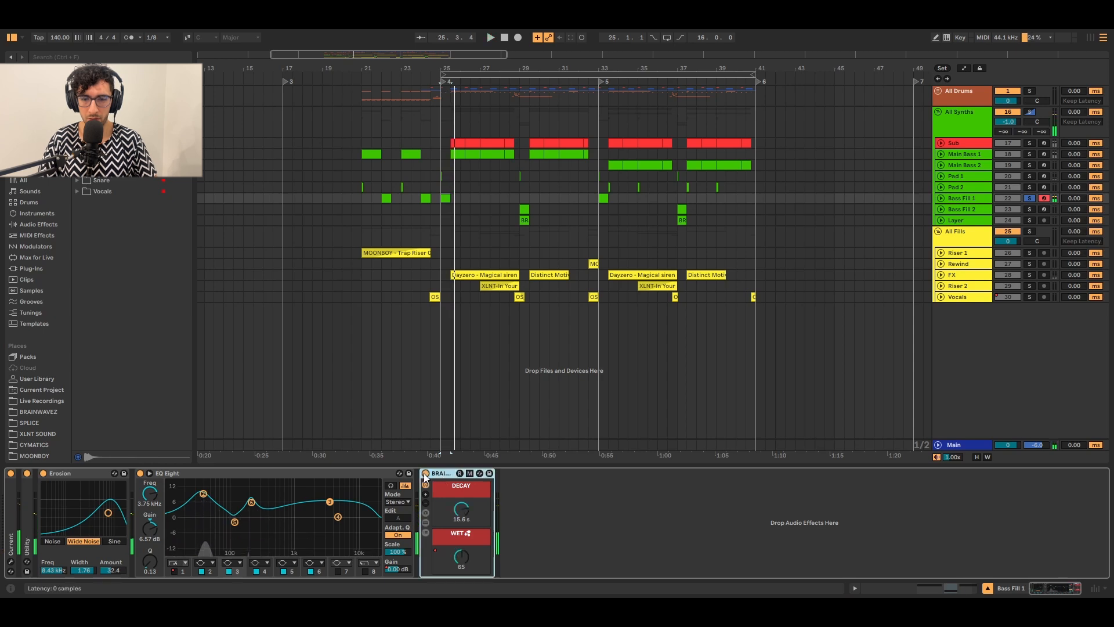
{"action": "left_click", "coordinate": [458, 555]}
{"action": "key", "text": "a"}
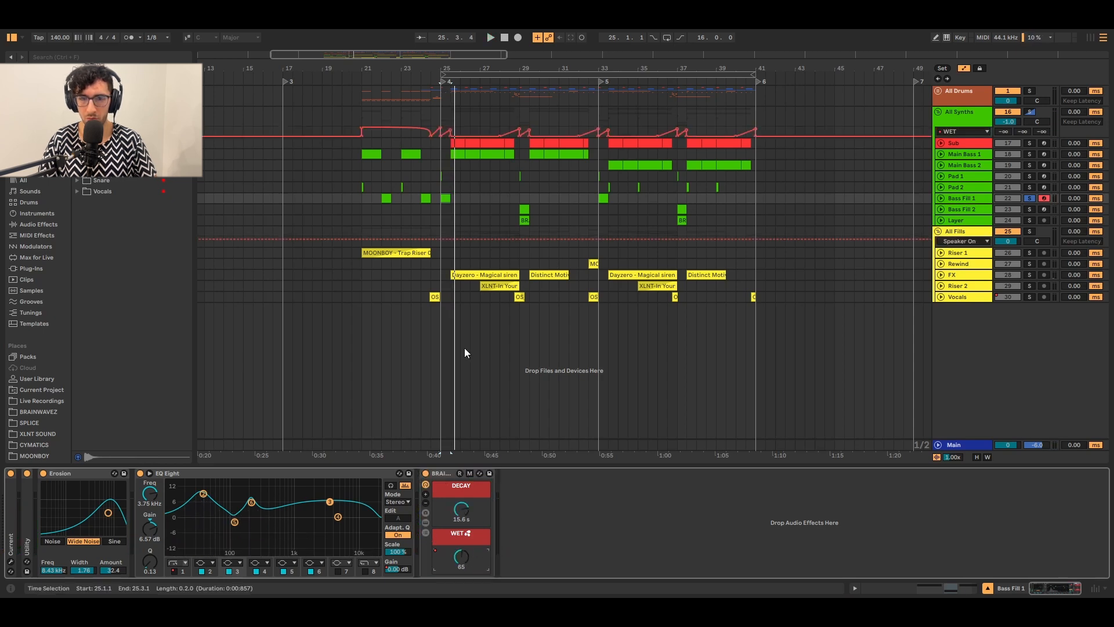
{"action": "key", "text": "a"}
Unfold Bass Fill 1, audition its clip at bar 25 and show the automation envelopes.
{"action": "left_click", "coordinate": [941, 197]}
{"action": "left_click", "coordinate": [441, 198]}
{"action": "scroll", "coordinate": [441, 199], "scroll_direction": "up", "scroll_amount": 3}
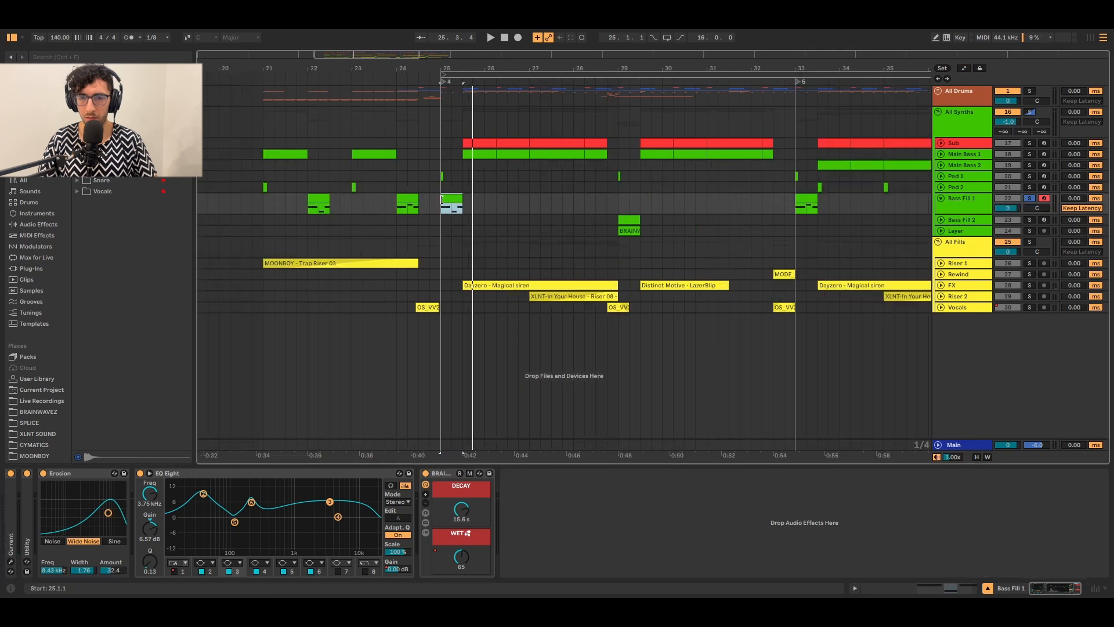
{"action": "key", "text": "space"}
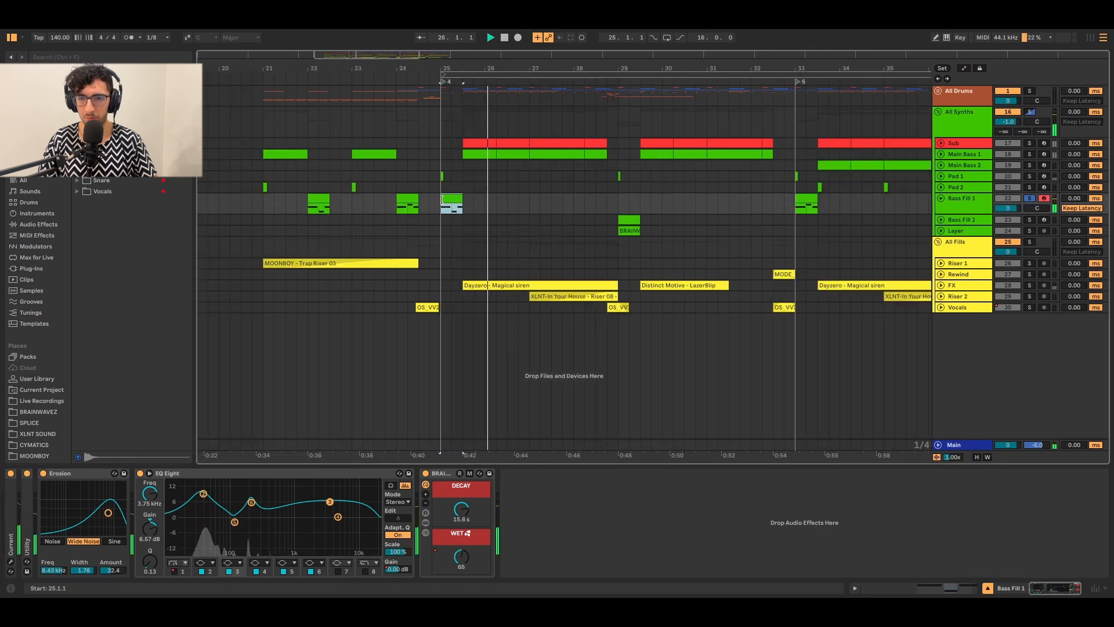
{"action": "key", "text": "space"}
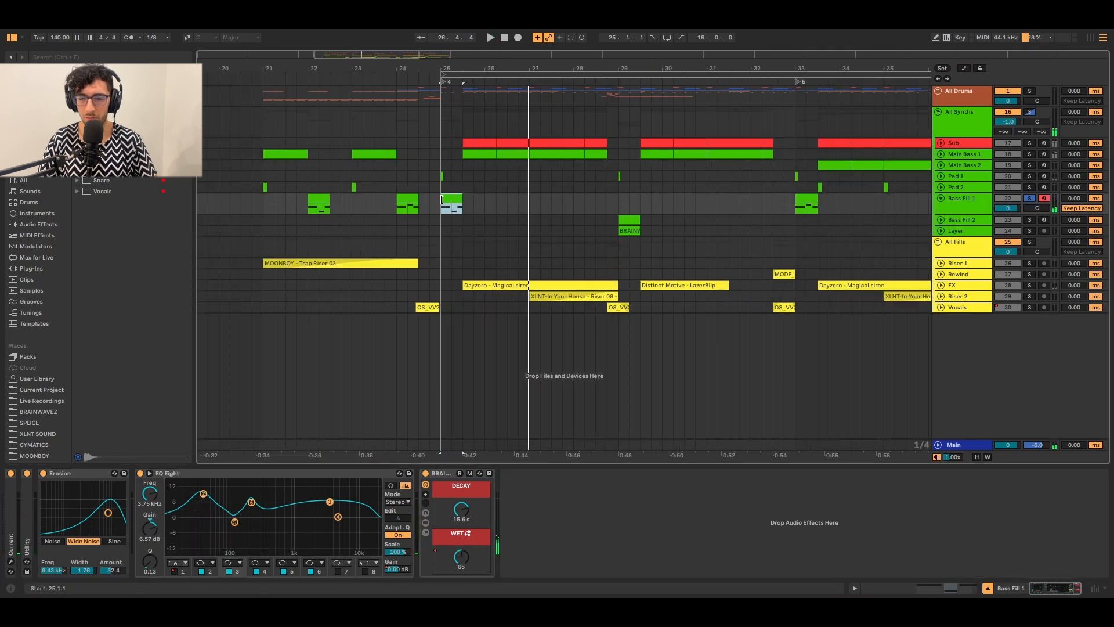
{"action": "key", "text": "a"}
{"action": "key", "text": "a"}
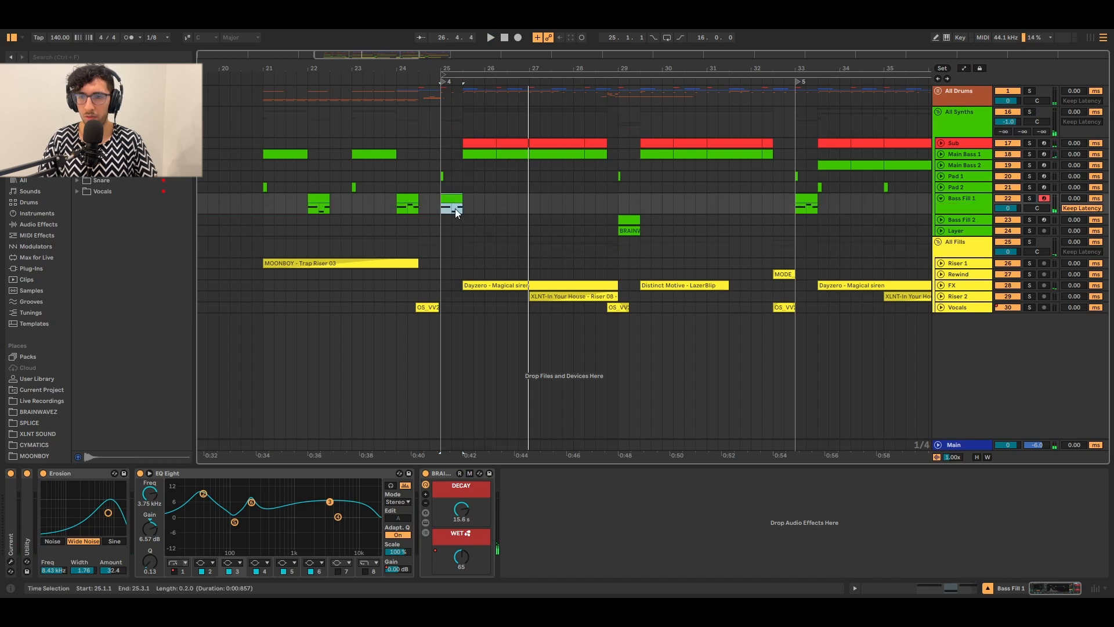
{"action": "scroll", "coordinate": [454, 207], "scroll_direction": "down", "scroll_amount": 3}
{"action": "scroll", "coordinate": [454, 206], "scroll_direction": "up", "scroll_amount": 3}
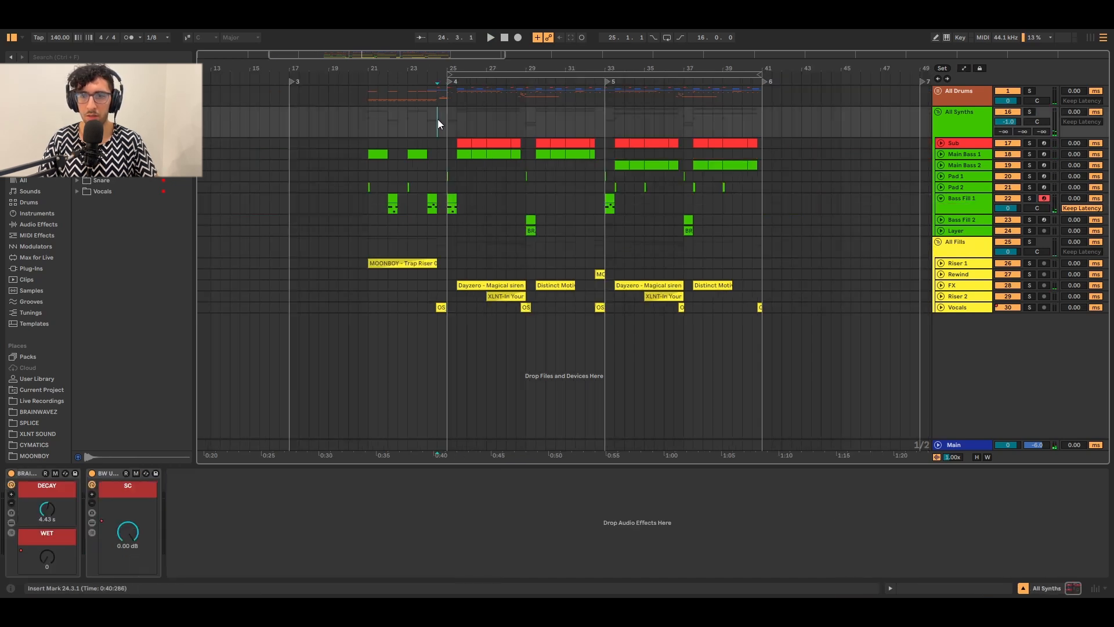
Unfold Main Bass 1, solo it and play from 25.3.1.
{"action": "left_click", "coordinate": [437, 153]}
{"action": "left_click", "coordinate": [446, 177]}
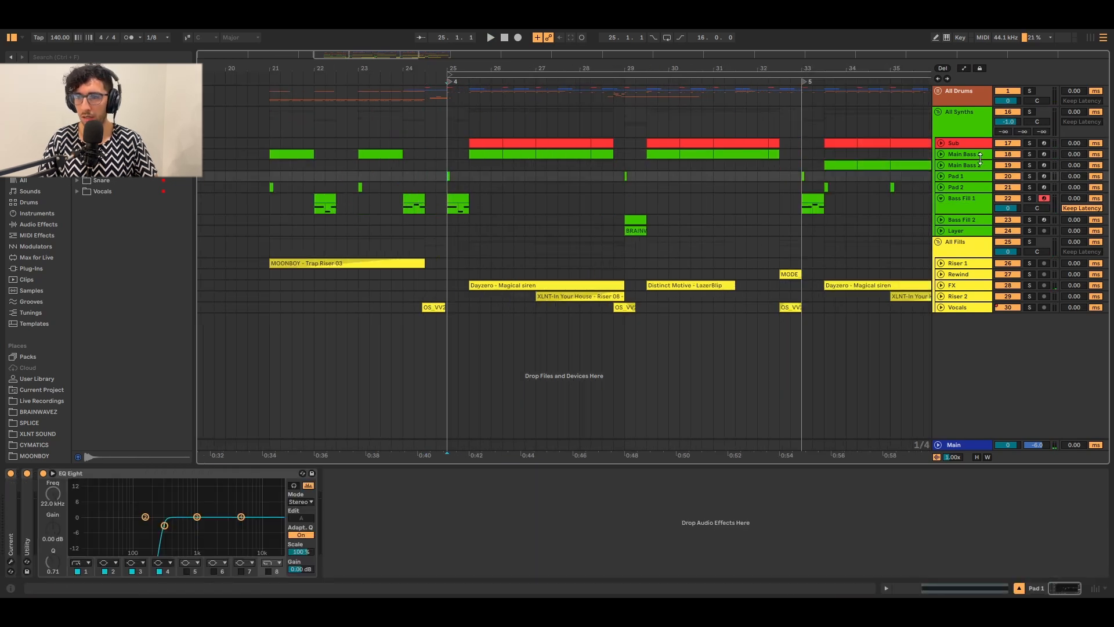
{"action": "left_click", "coordinate": [982, 155]}
{"action": "left_click", "coordinate": [940, 155]}
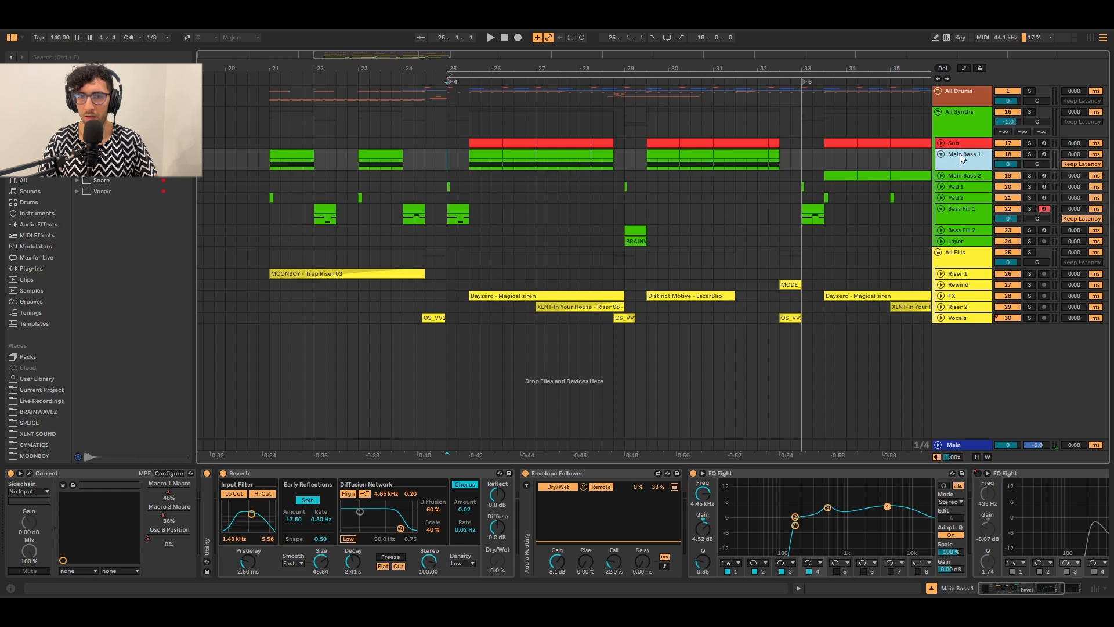
{"action": "left_click", "coordinate": [477, 162]}
{"action": "key", "text": "s"}
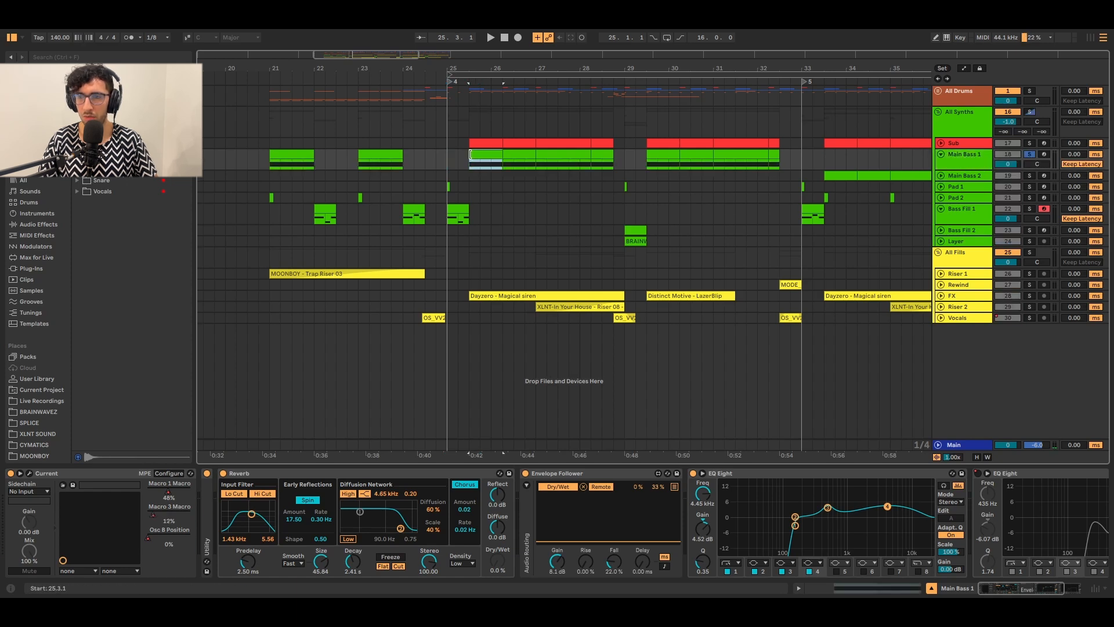
{"action": "key", "text": "space"}
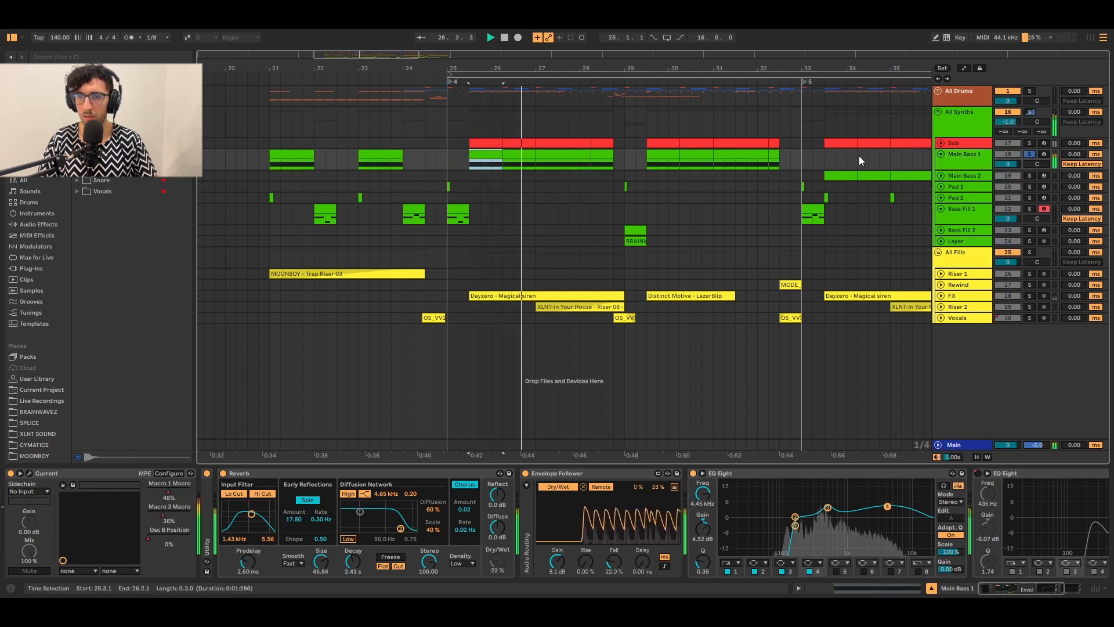
Check the Sub track's clip, return to Main Bass 1 and position its Current window on Harmonic Wub 01.
{"action": "left_click", "coordinate": [940, 143]}
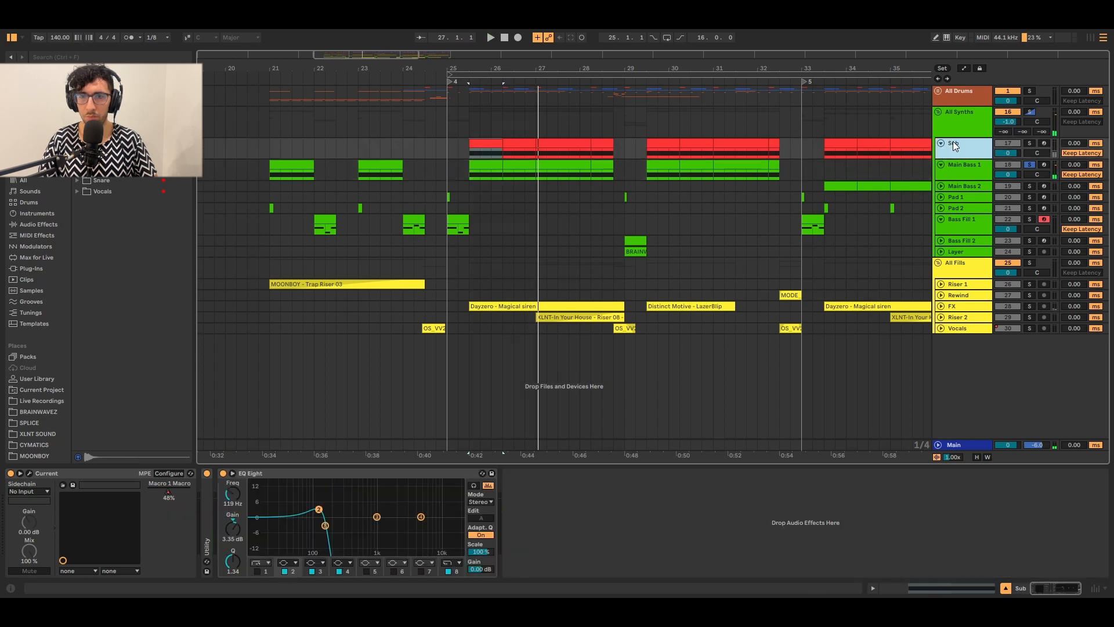
{"action": "left_click", "coordinate": [492, 147]}
{"action": "key", "text": "Down"}
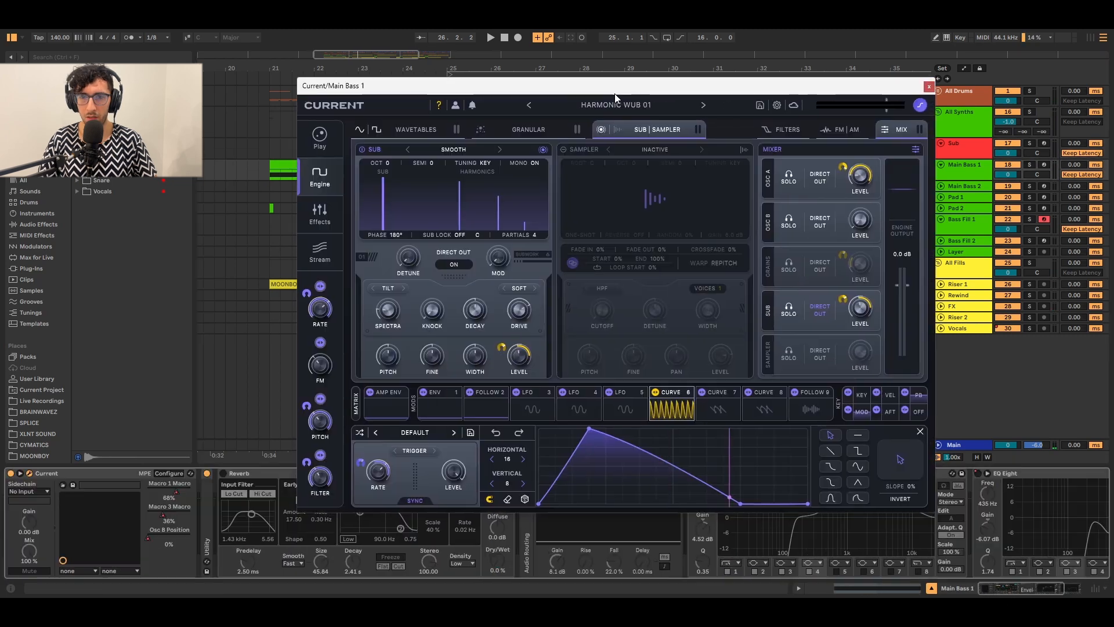
{"action": "left_click_drag", "start_coordinate": [615, 93], "coordinate": [608, 95]}
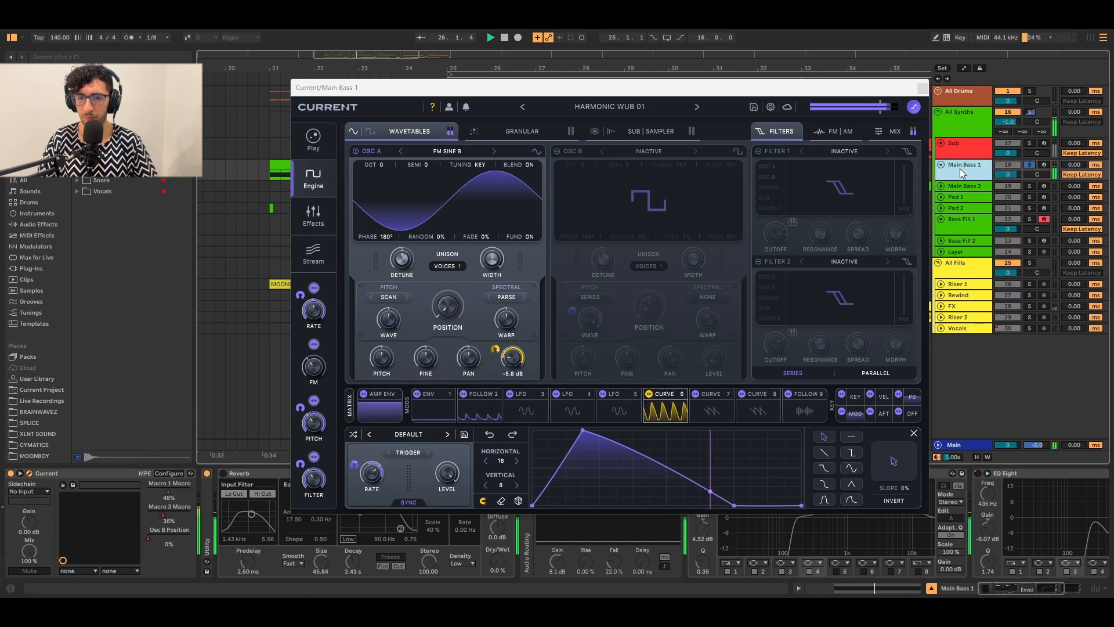
Switch on OSC B on Sine Harmonics, keeping the Series wave effect.
{"action": "key", "text": "space"}
{"action": "left_click", "coordinate": [370, 132]}
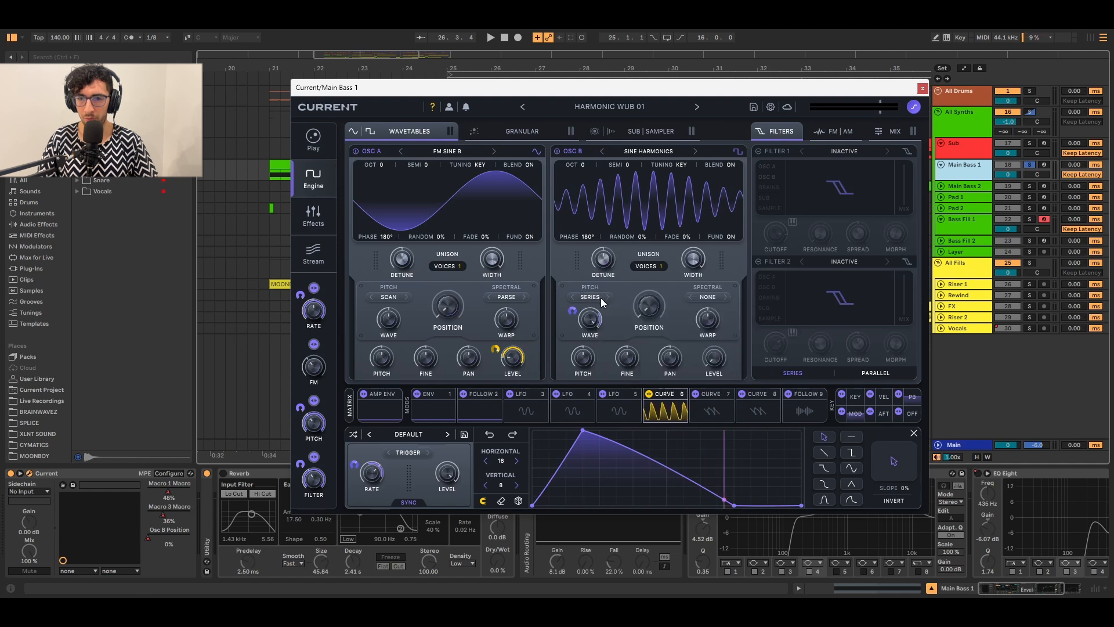
{"action": "left_click", "coordinate": [581, 295]}
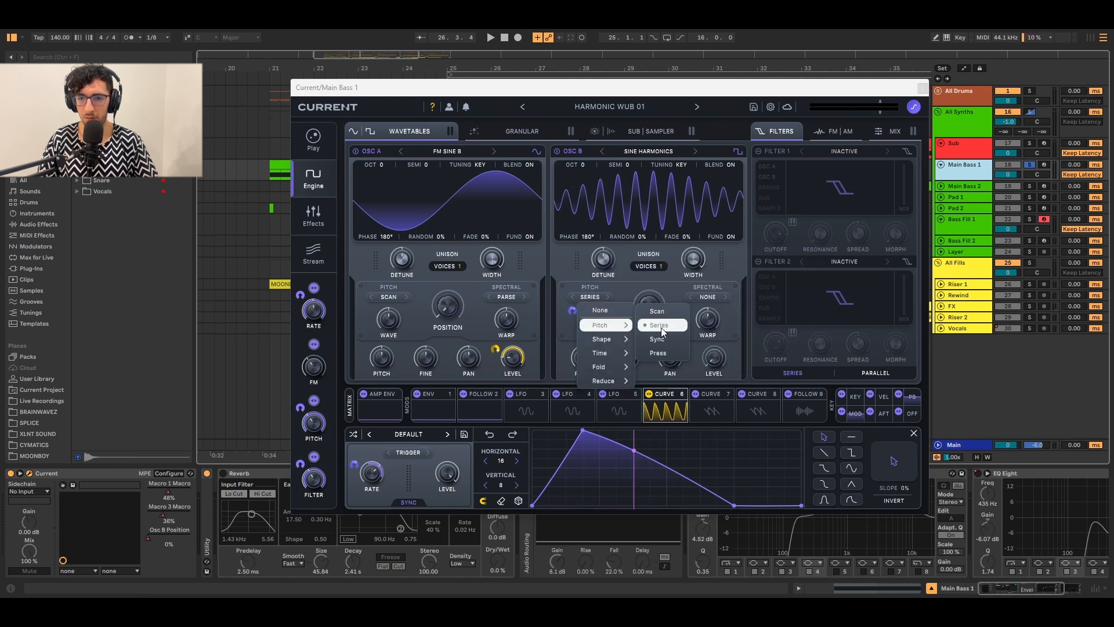
{"action": "left_click", "coordinate": [621, 289]}
Audition the patch, then turn on FM/AM with OSC B modulating OSC A.
{"action": "key", "text": "space"}
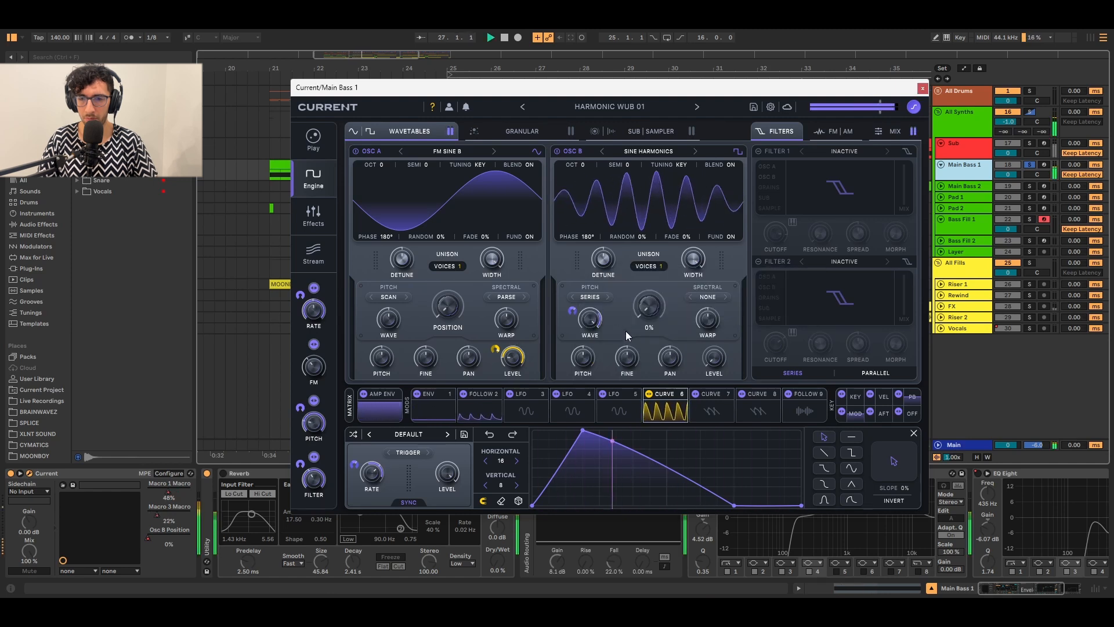
{"action": "key", "text": "space"}
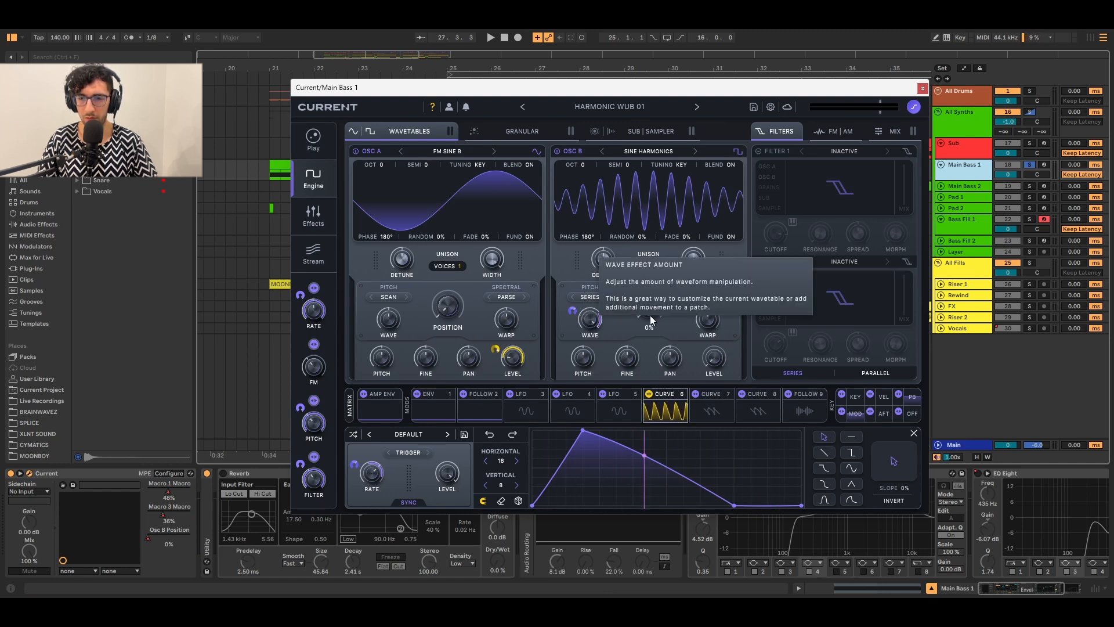
{"action": "left_click", "coordinate": [836, 124]}
{"action": "left_click", "coordinate": [758, 151]}
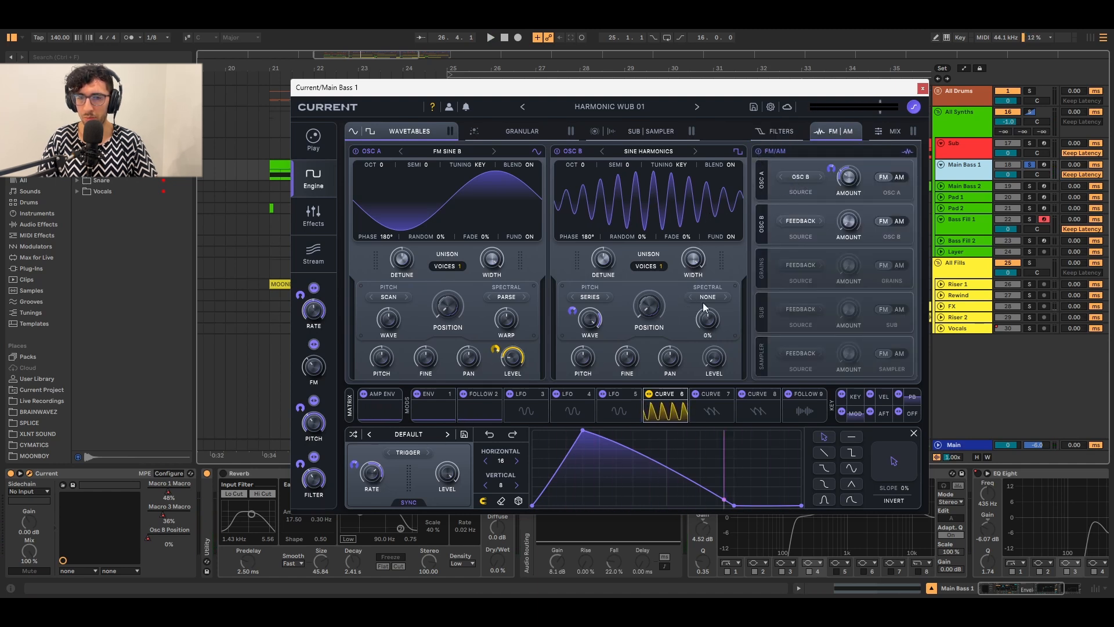
Turn on the Smooth sub oscillator at -17.0 dB, audition it, then show Current's four-effect chain.
{"action": "key", "text": "space"}
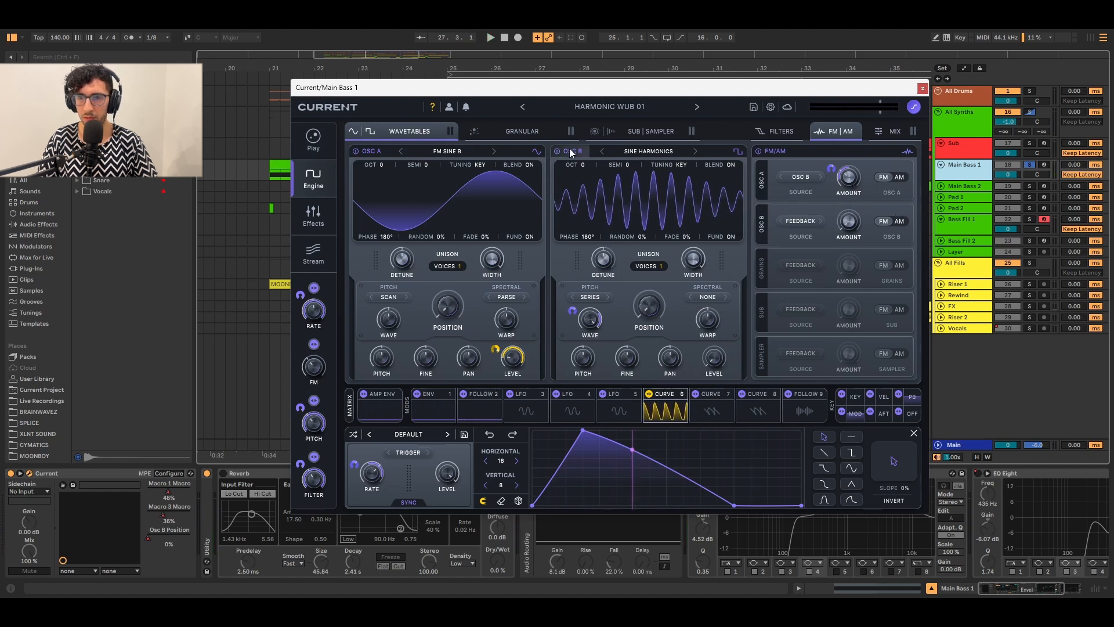
{"action": "left_click", "coordinate": [660, 131]}
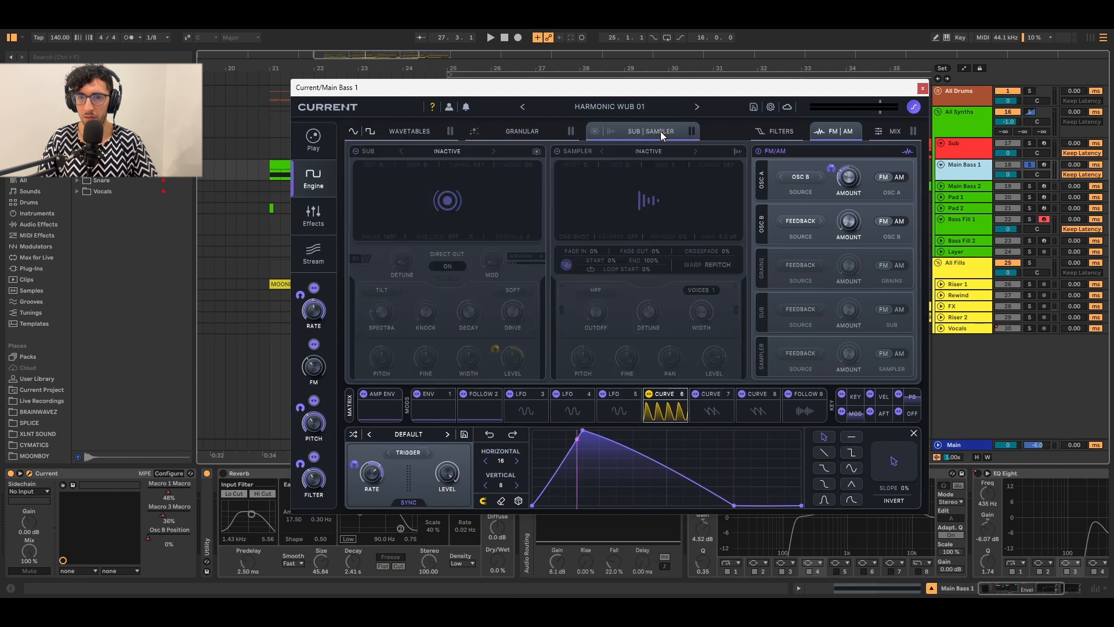
{"action": "left_click", "coordinate": [596, 131]}
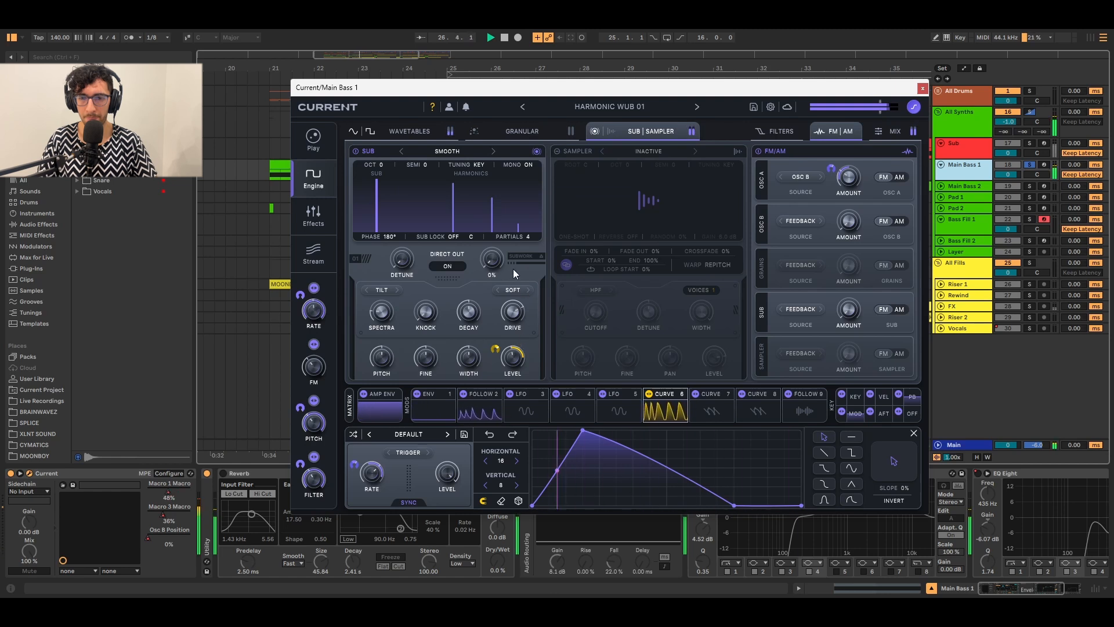
{"action": "left_click_drag", "start_coordinate": [507, 348], "coordinate": [518, 357]}
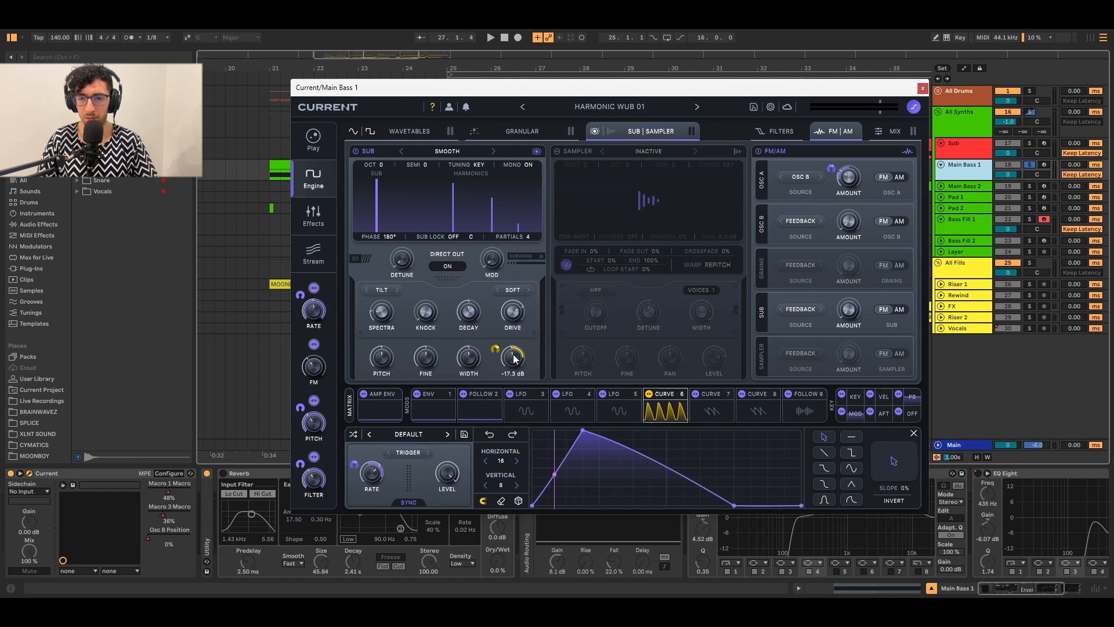
{"action": "key", "text": "space"}
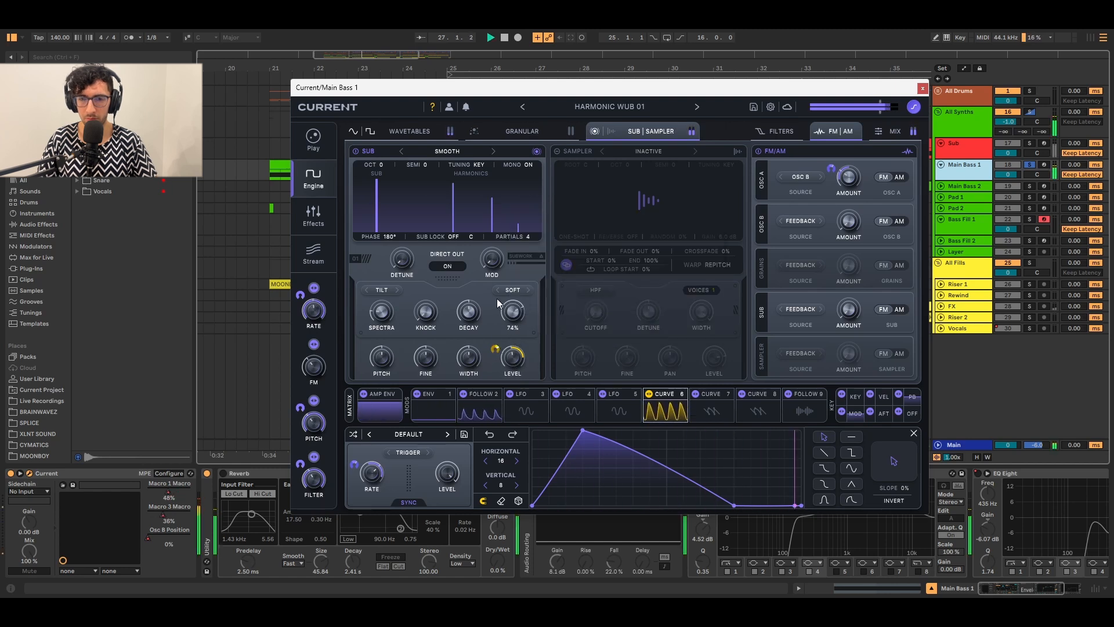
{"action": "key", "text": "space"}
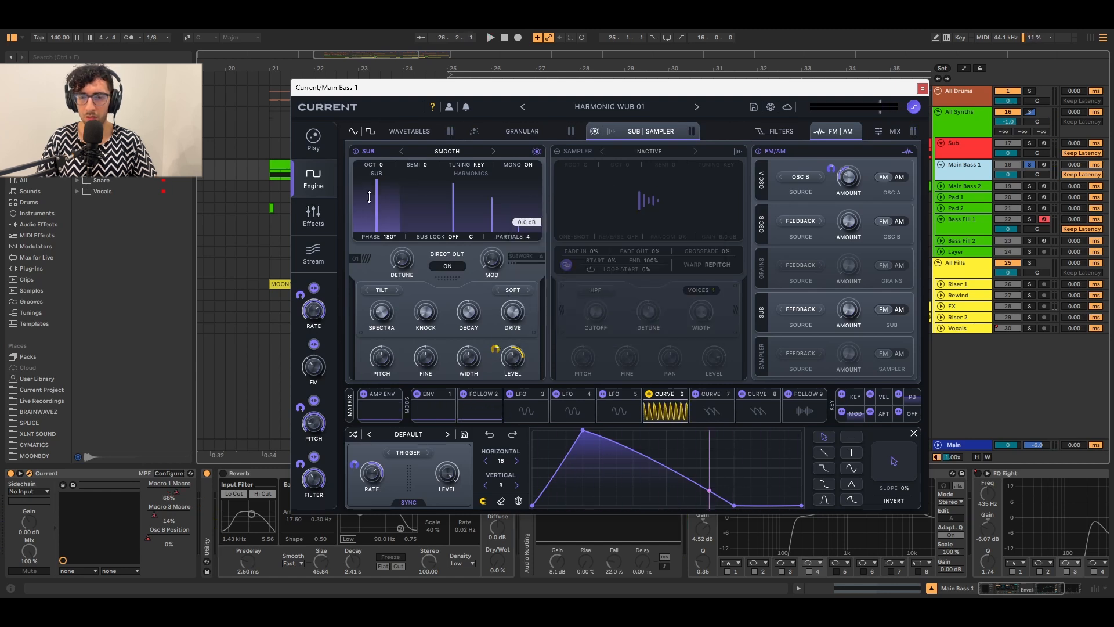
{"action": "left_click", "coordinate": [306, 212]}
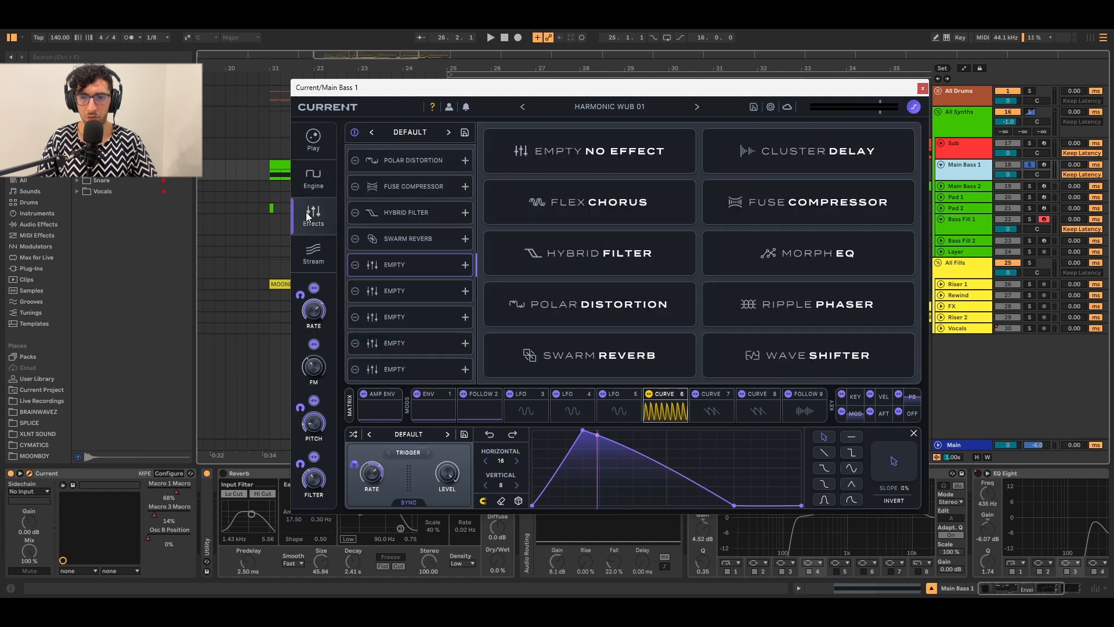
Open the active Polar Distortion with Bounce and Vertex waveshapes, reviewing its controls while auditioning the loop.
{"action": "left_click", "coordinate": [374, 167]}
{"action": "left_click", "coordinate": [354, 161]}
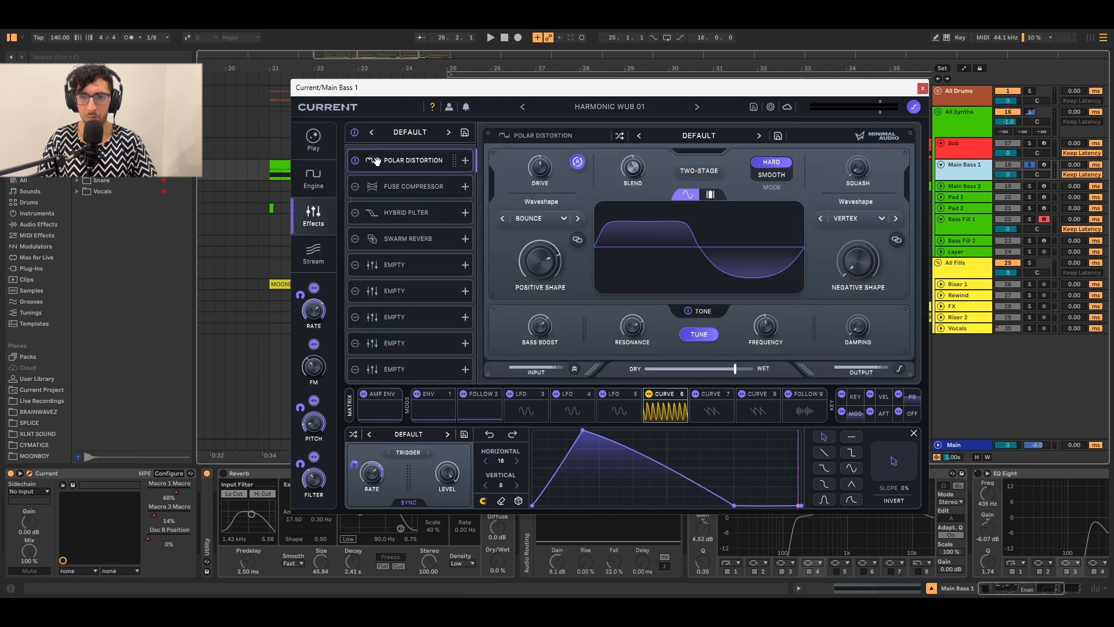
{"action": "key", "text": "space"}
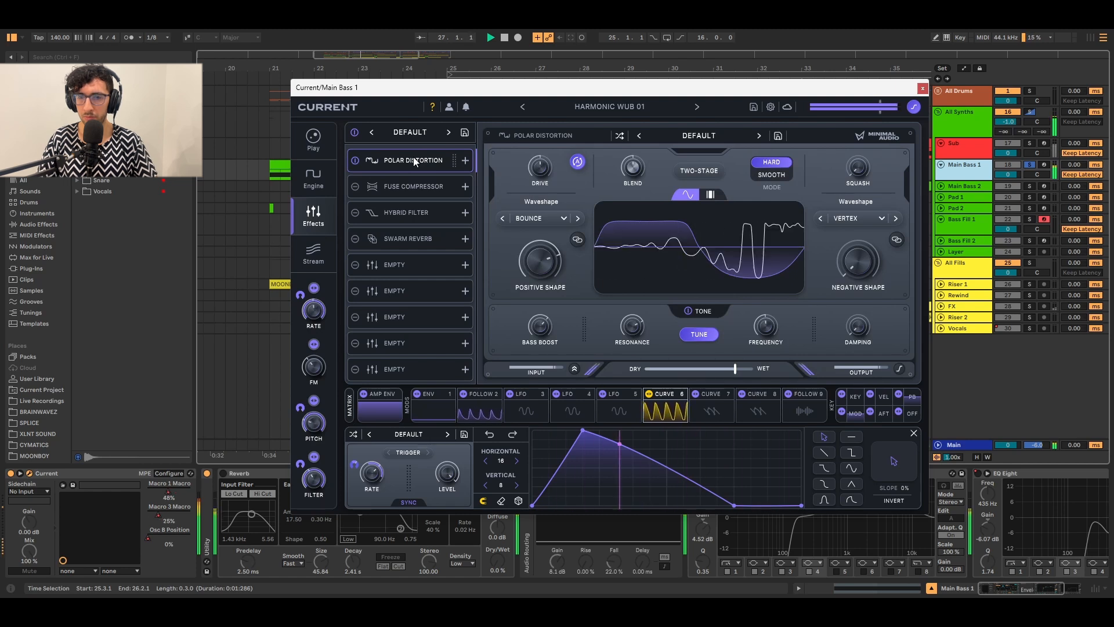
{"action": "key", "text": "space"}
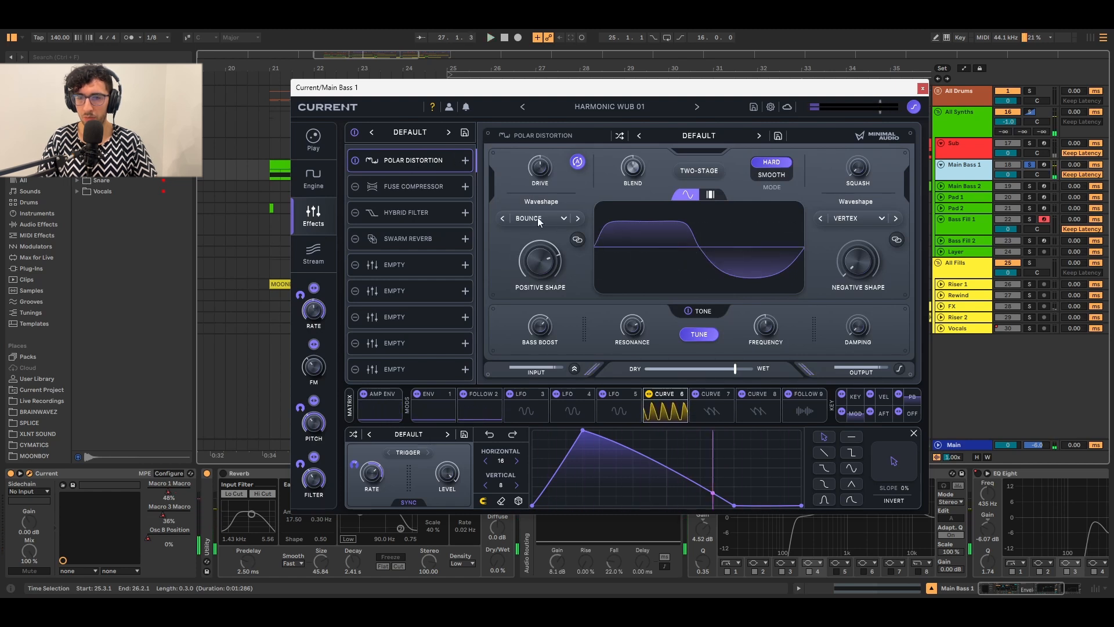
{"action": "mouse_move", "coordinate": [538, 220]}
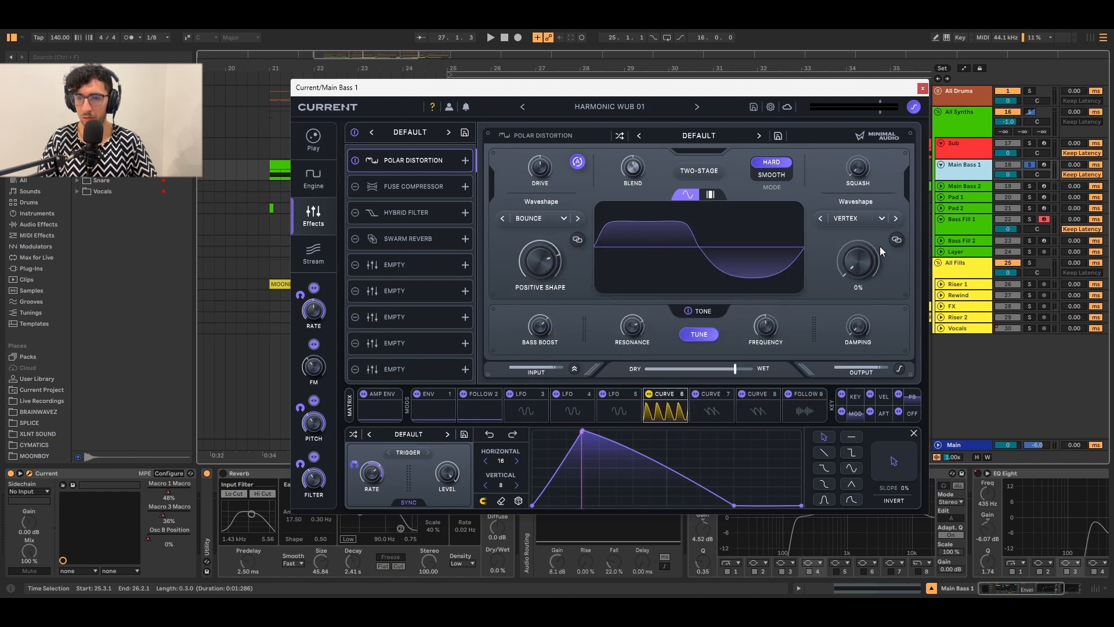
{"action": "mouse_move", "coordinate": [520, 262]}
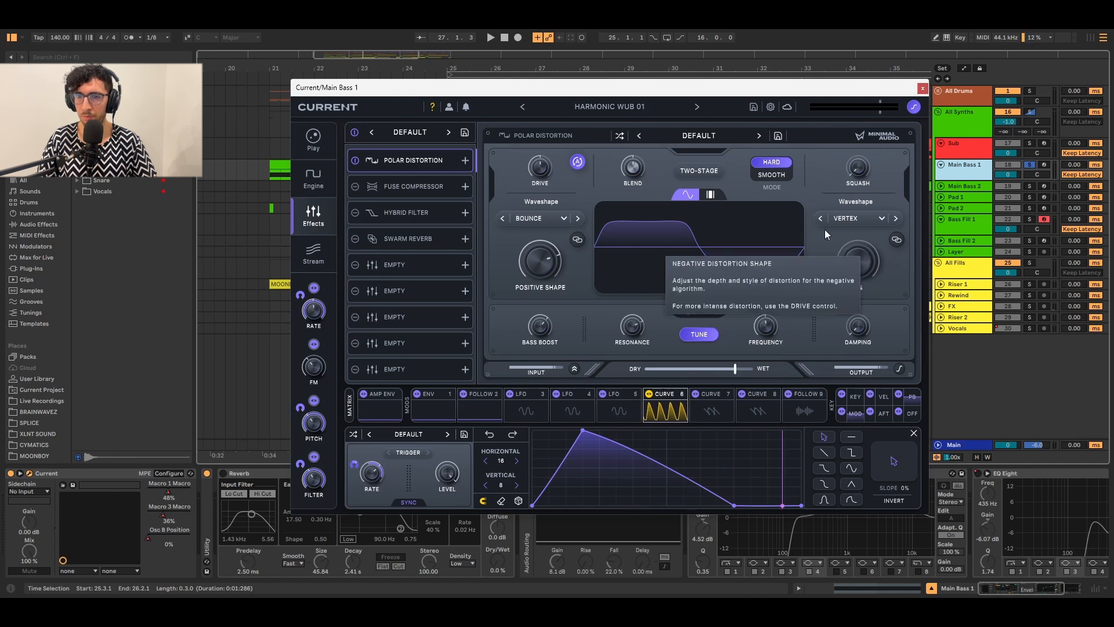
{"action": "mouse_move", "coordinate": [771, 164]}
{"action": "mouse_move", "coordinate": [686, 312]}
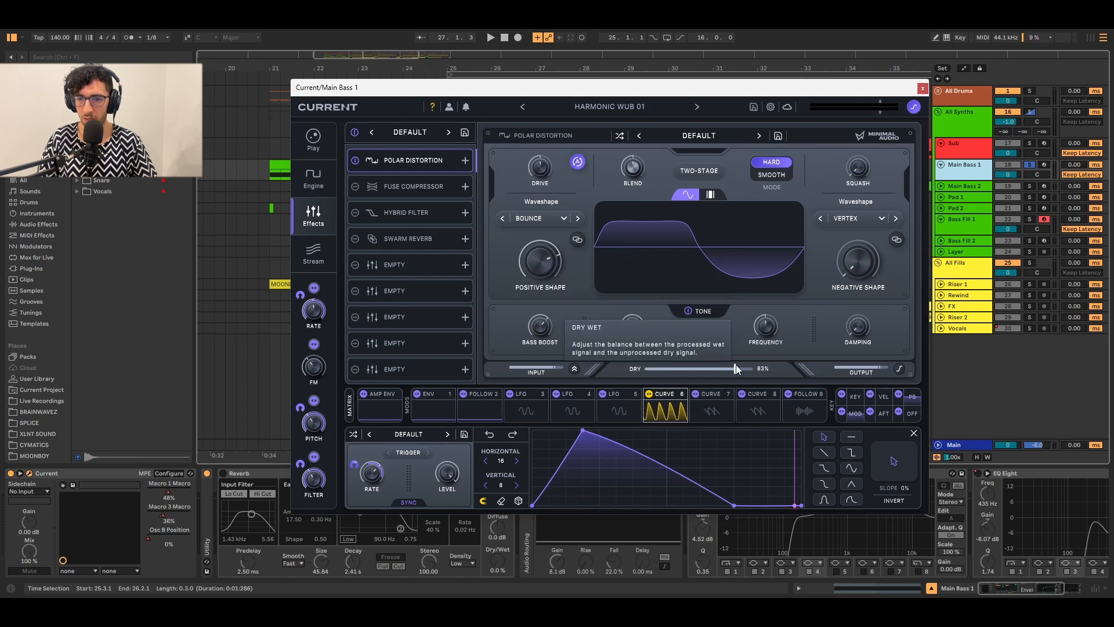
{"action": "key", "text": "space"}
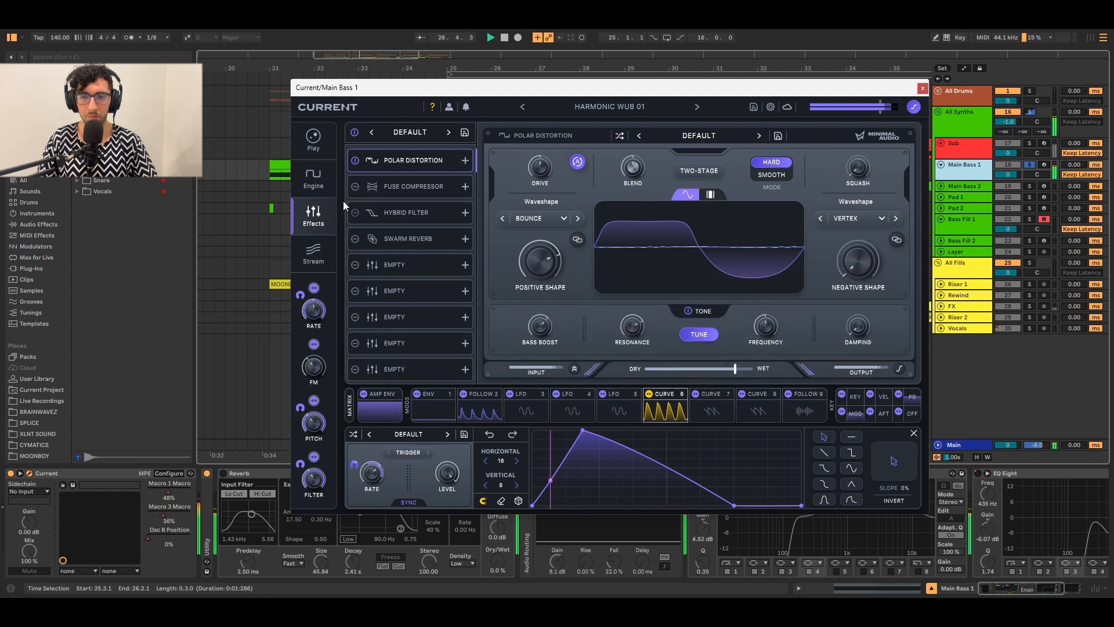
Audition the Fuse Compressor's Classic OTT preset, then open the Hybrid Filter on LP 8 with Spread -36%.
{"action": "left_click", "coordinate": [382, 186]}
{"action": "left_click", "coordinate": [685, 136]}
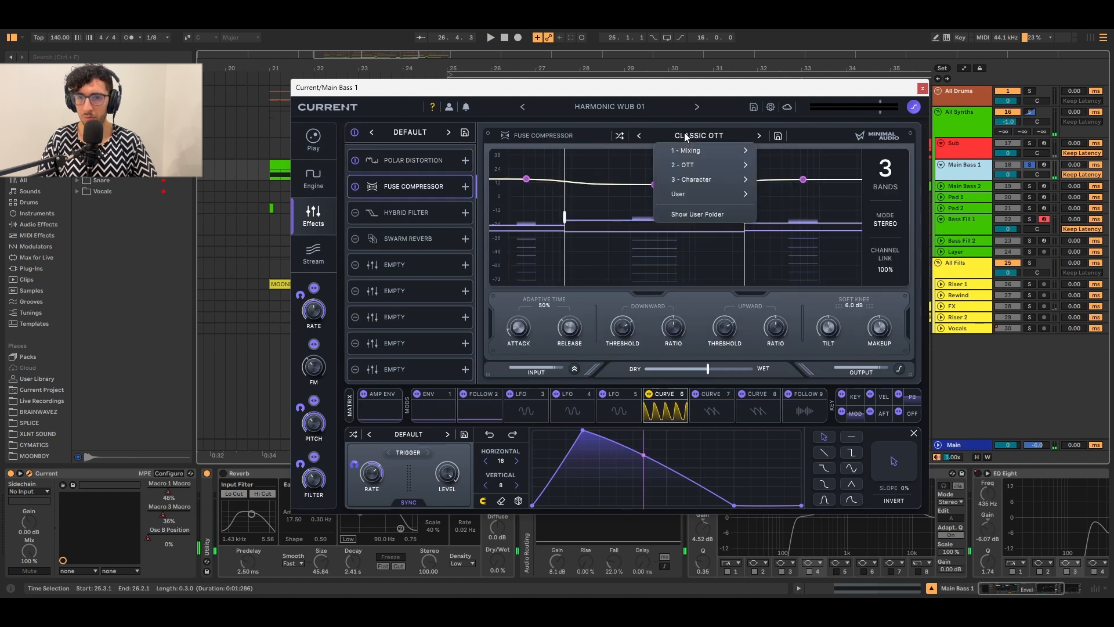
{"action": "left_click", "coordinate": [685, 137]}
{"action": "key", "text": "space"}
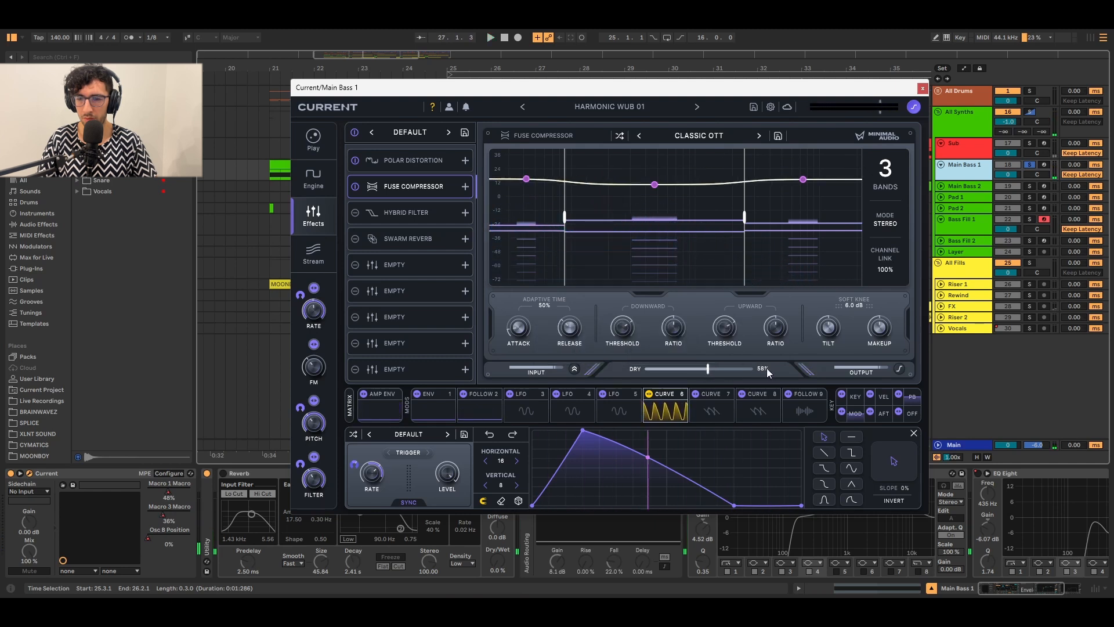
{"action": "left_click", "coordinate": [413, 212]}
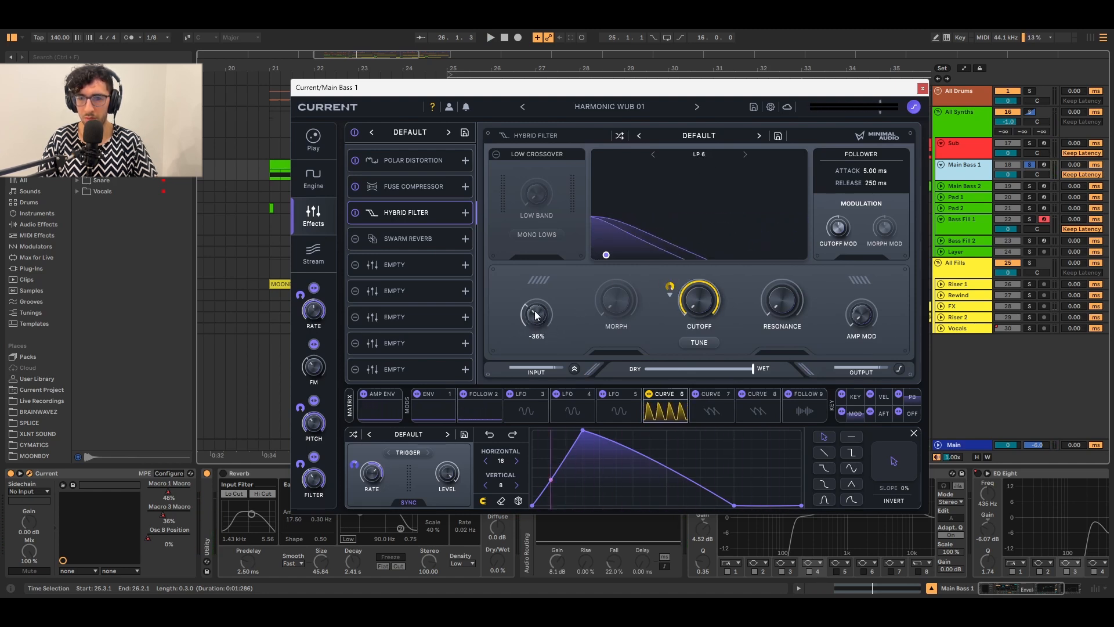
Audition the filter, review Curve 6's modulation destinations, then open Swarm Reverb on Small Room.
{"action": "key", "text": "space"}
{"action": "mouse_move", "coordinate": [535, 315]}
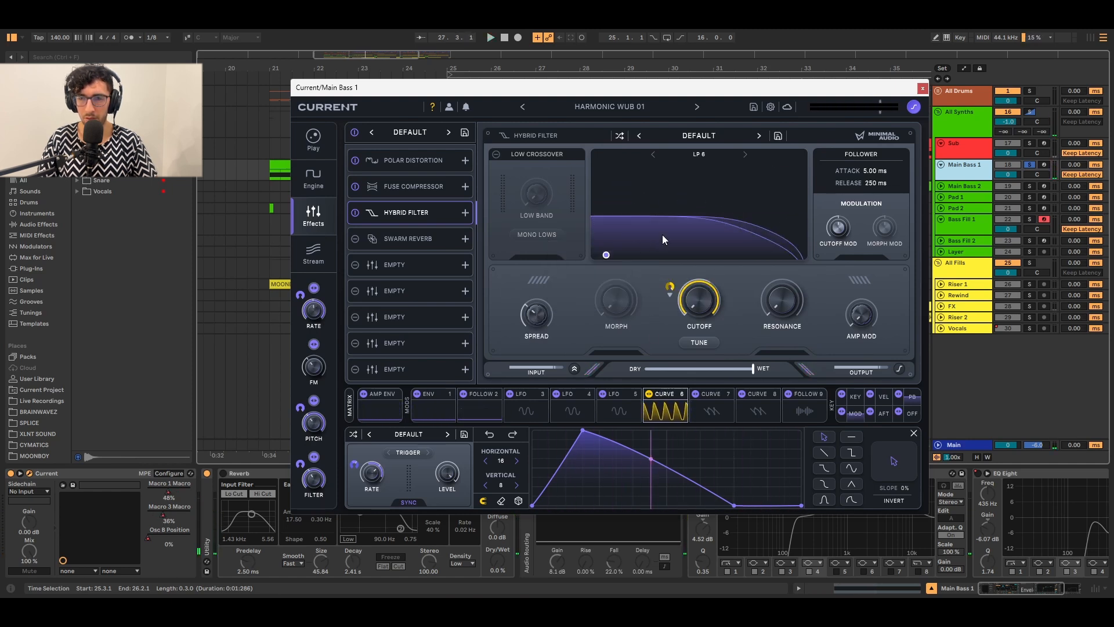
{"action": "left_click", "coordinate": [662, 394]}
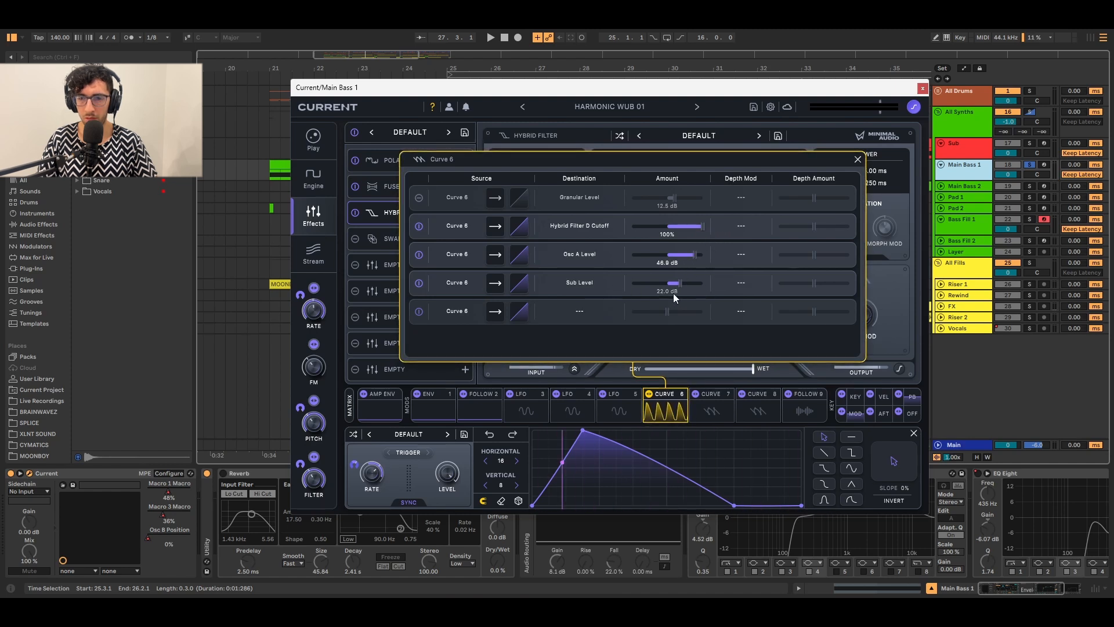
{"action": "left_click", "coordinate": [357, 239]}
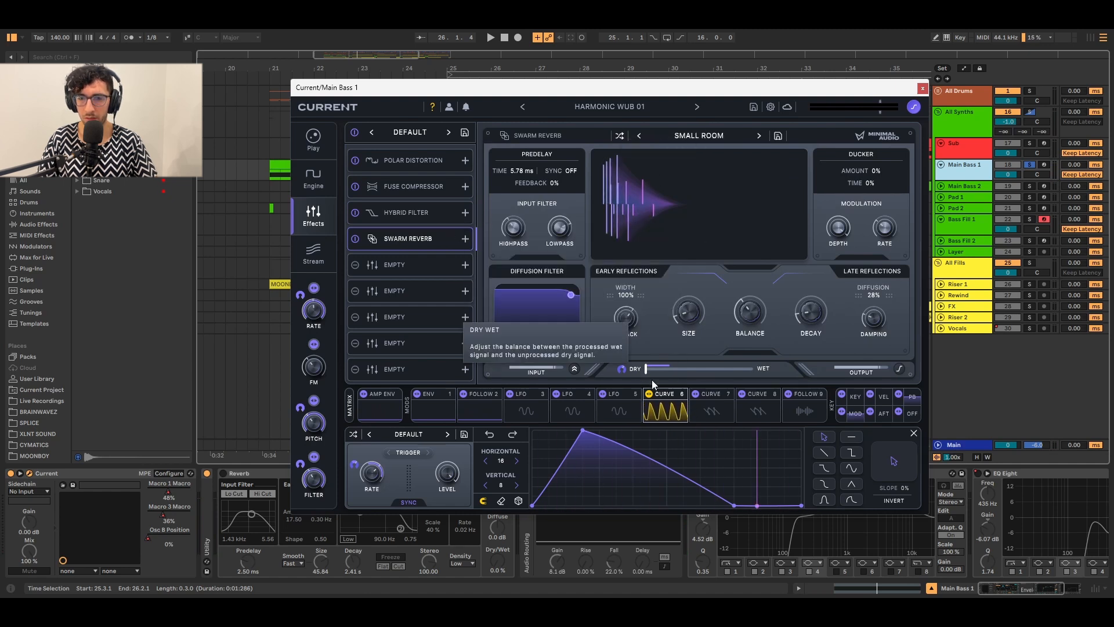
Start playback and show Current's Follow 2 envelope follower with its Attack, Release and Level controls.
{"action": "key", "text": "space"}
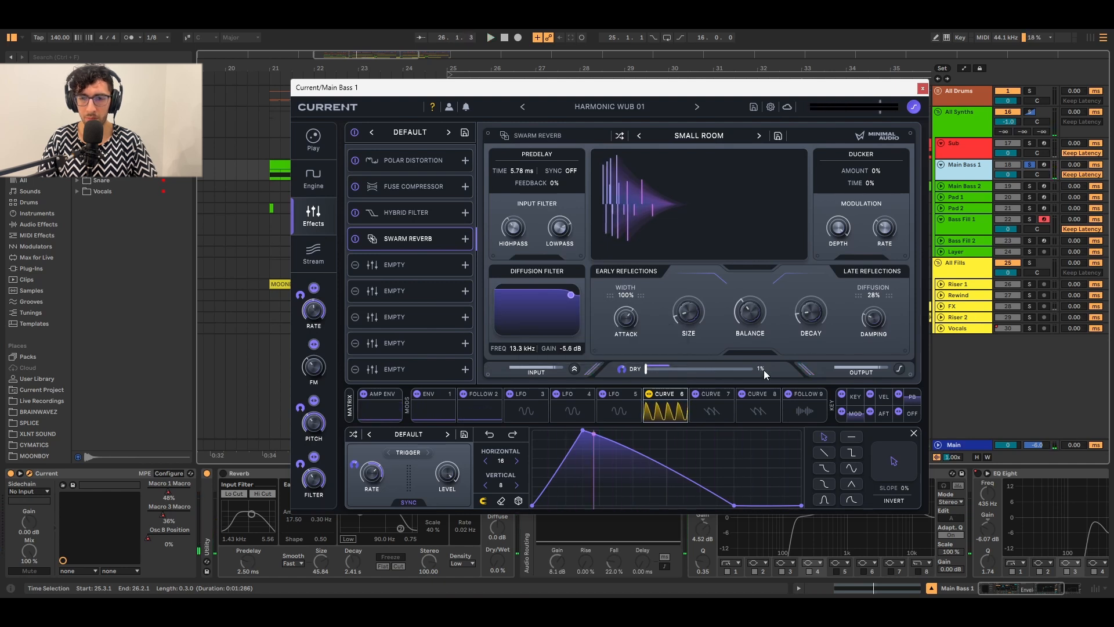
{"action": "left_click", "coordinate": [649, 409]}
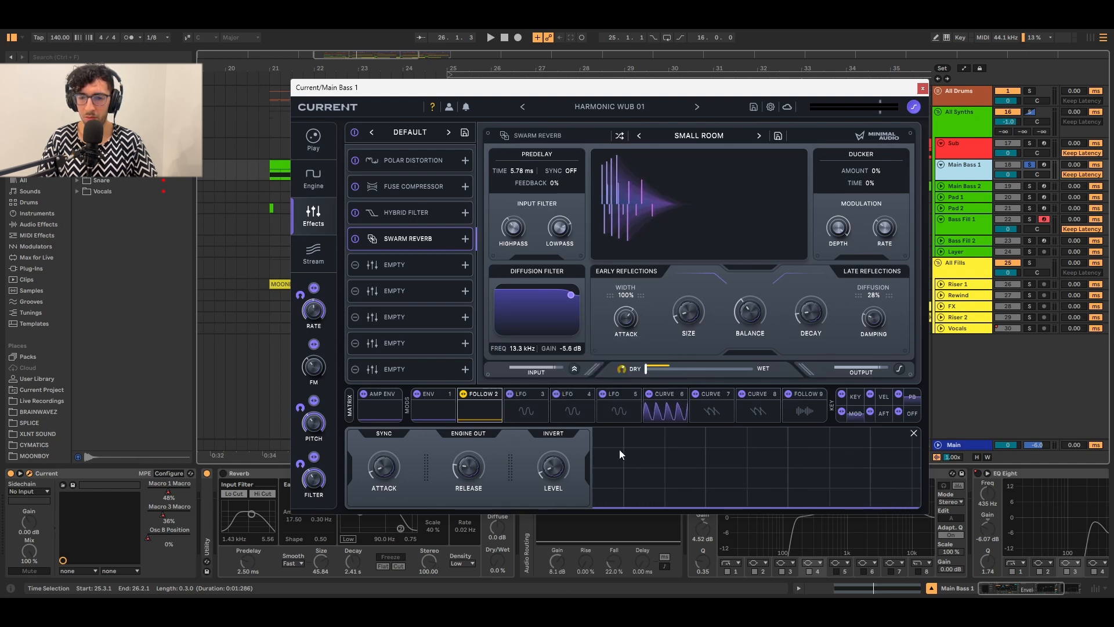
{"action": "key", "text": "space"}
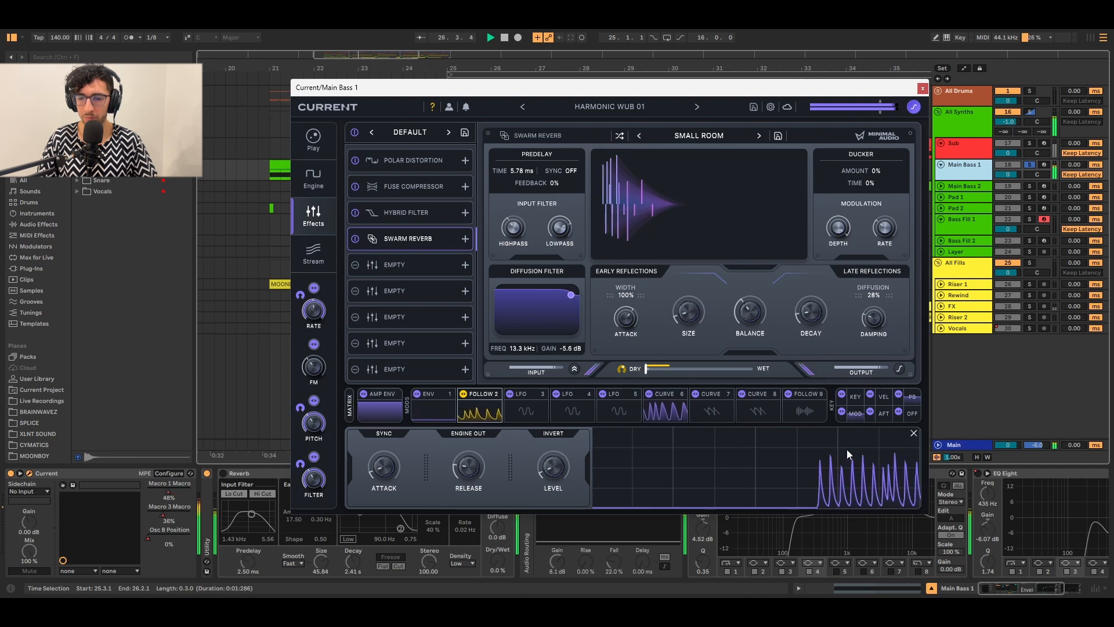
{"action": "key", "text": "space"}
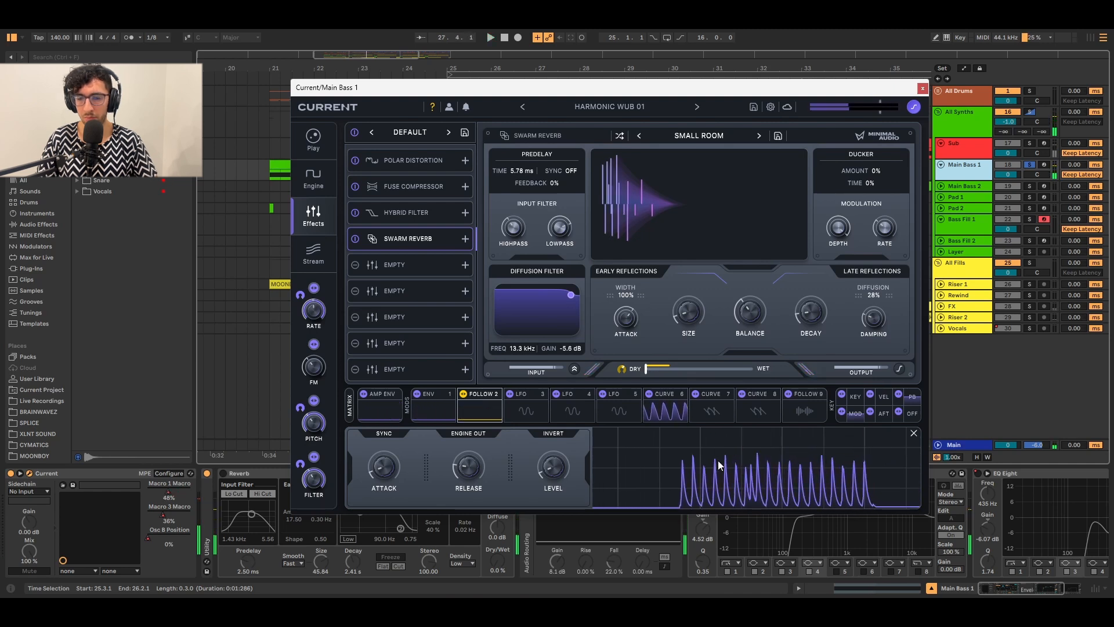
{"action": "key", "text": "space"}
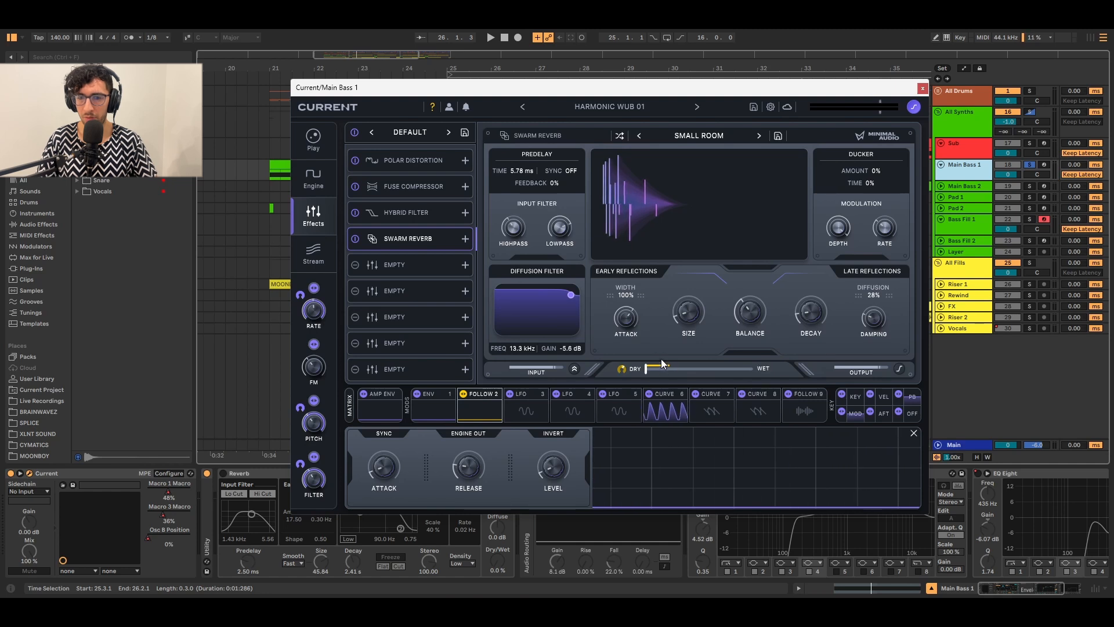
{"action": "key", "text": "space"}
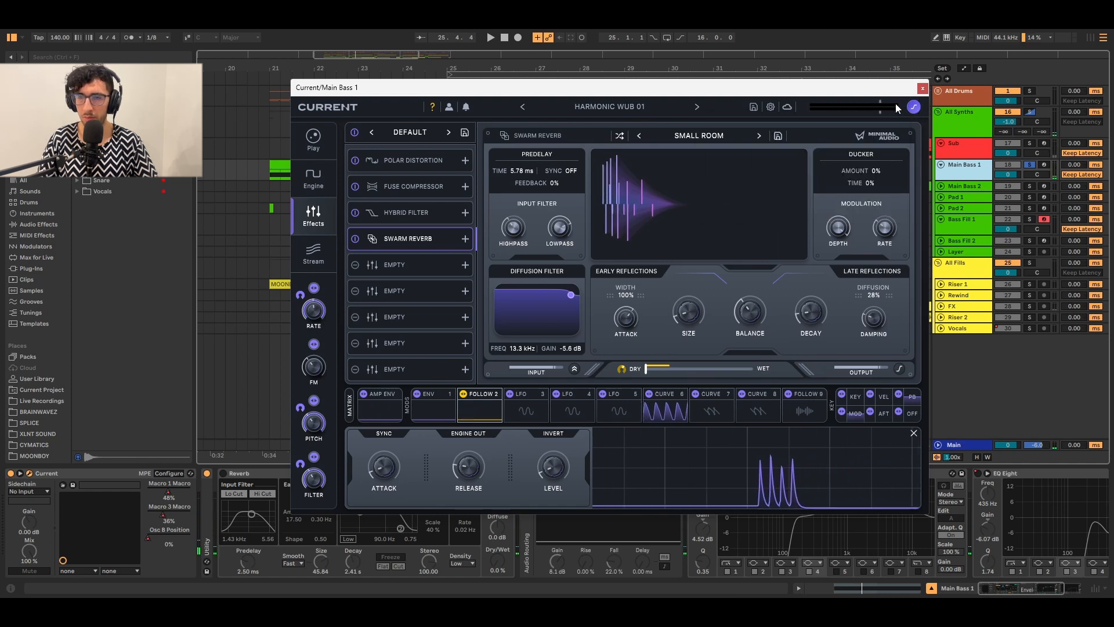
Close the Current window and switch on Main Bass 1's Reverb and Envelope Follower devices.
{"action": "left_click", "coordinate": [921, 88]}
{"action": "left_click", "coordinate": [246, 474]}
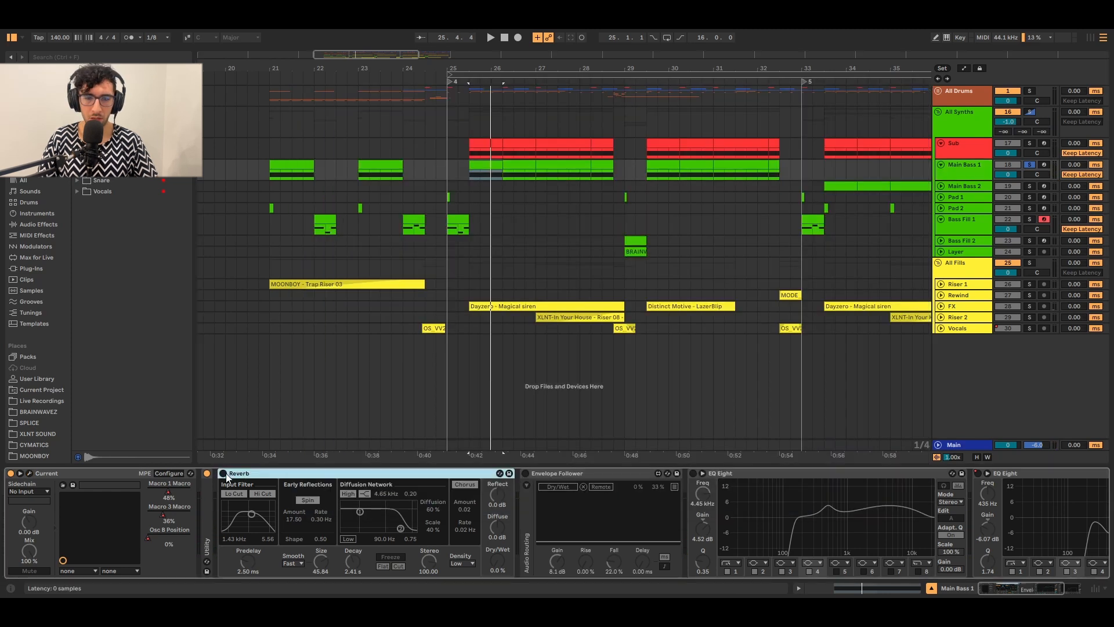
{"action": "left_click", "coordinate": [224, 473]}
{"action": "left_click", "coordinate": [525, 473]}
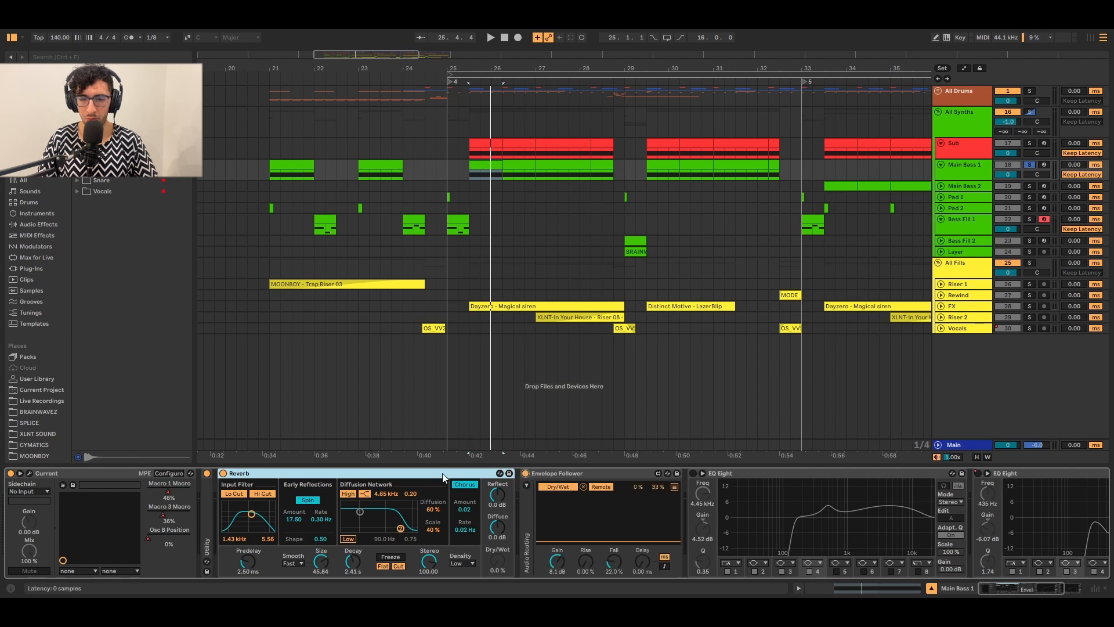
{"action": "left_click", "coordinate": [555, 472]}
{"action": "left_click", "coordinate": [442, 474]}
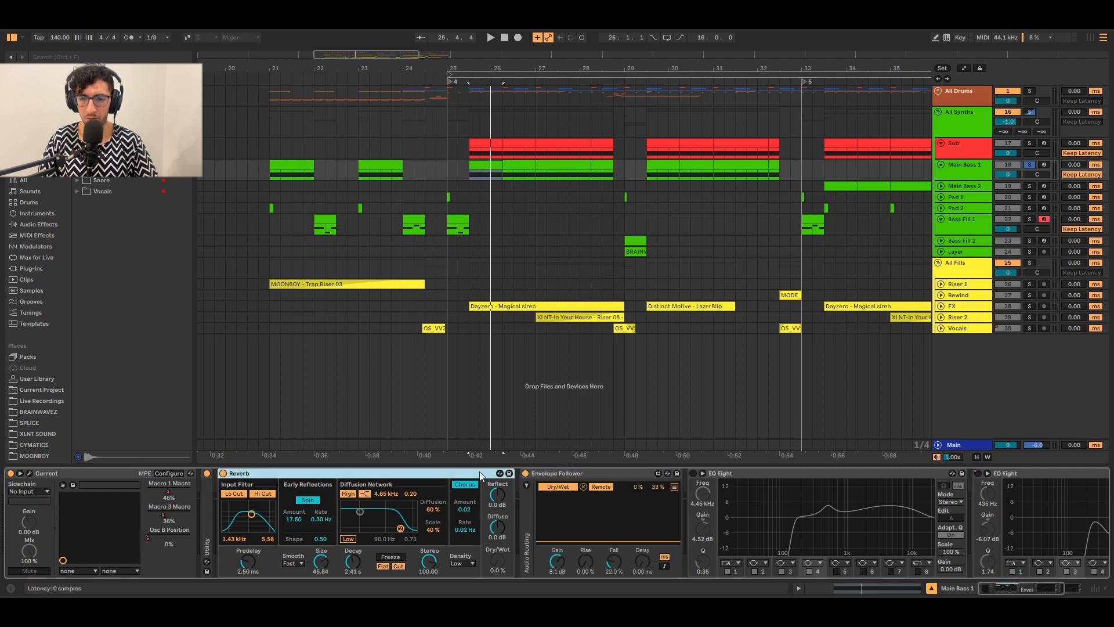
{"action": "left_click", "coordinate": [570, 471]}
{"action": "left_click", "coordinate": [398, 477]}
Play to watch the Envelope Follower, view its parameter mappings, then fold it.
{"action": "key", "text": "space"}
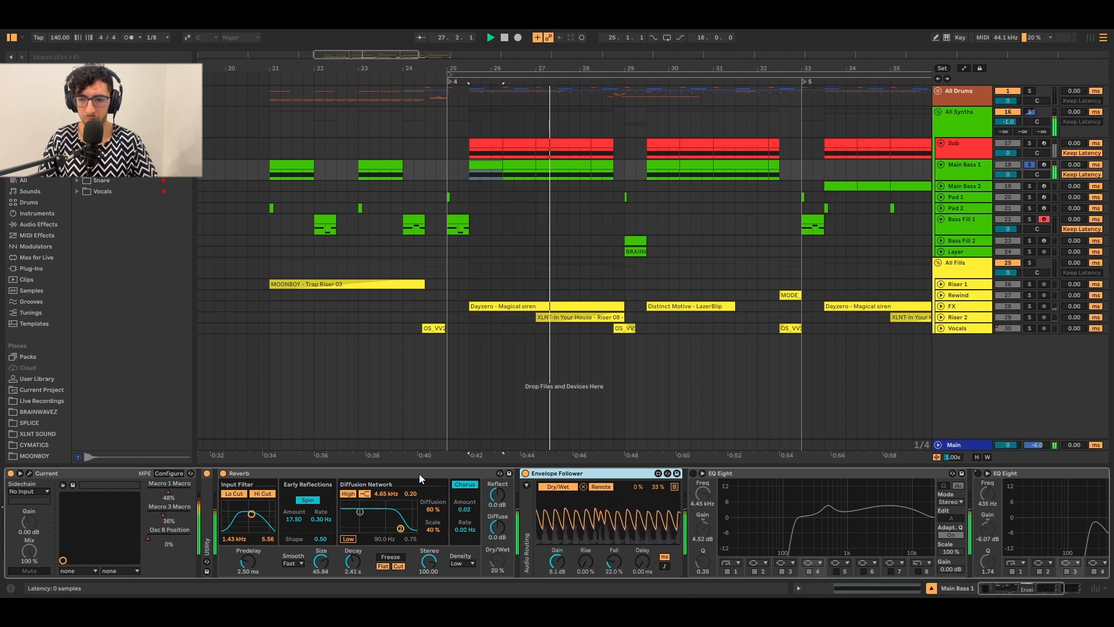
{"action": "left_click", "coordinate": [673, 486]}
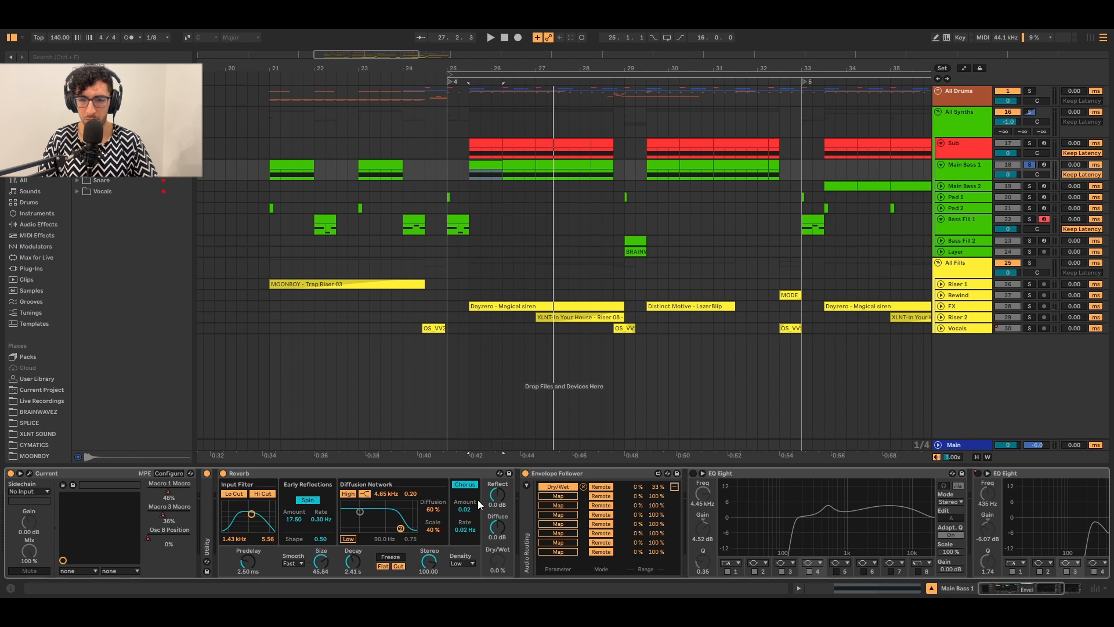
{"action": "double_click", "coordinate": [627, 474]}
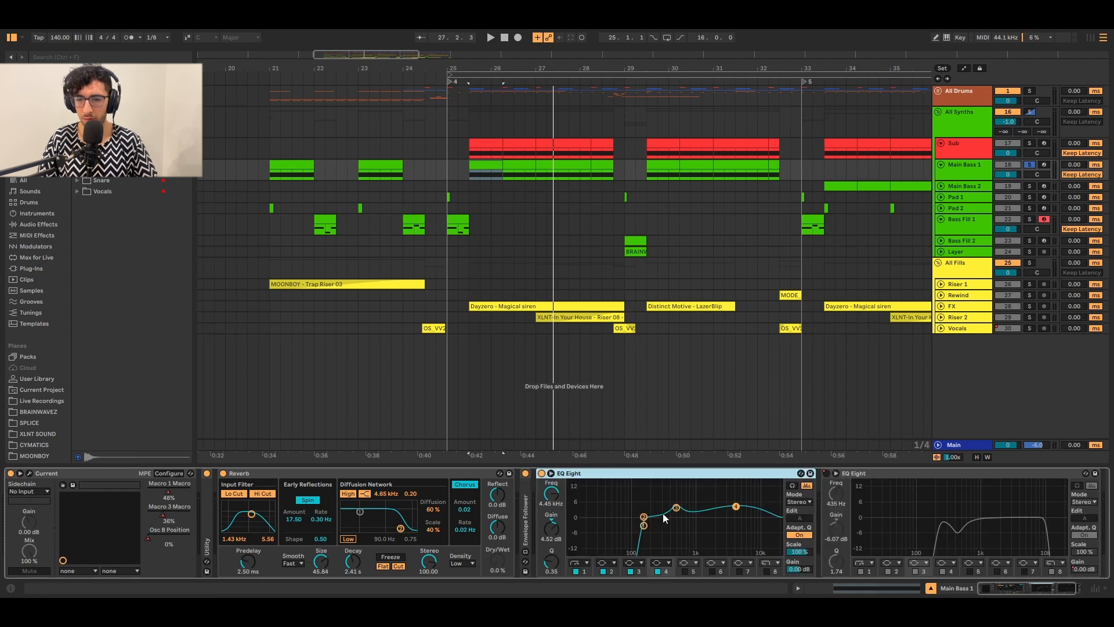
Inspect EQ Eight band 3 (499 Hz) and band 4 (4.45 kHz), then play from bar 25.3.1.
{"action": "left_click", "coordinate": [677, 507]}
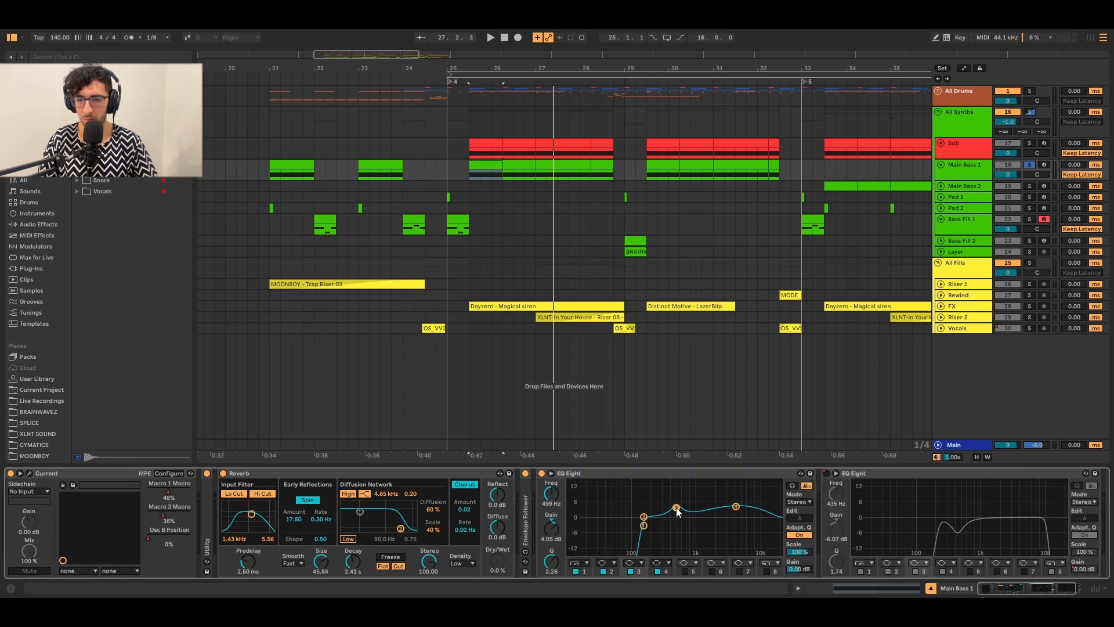
{"action": "left_click", "coordinate": [737, 505]}
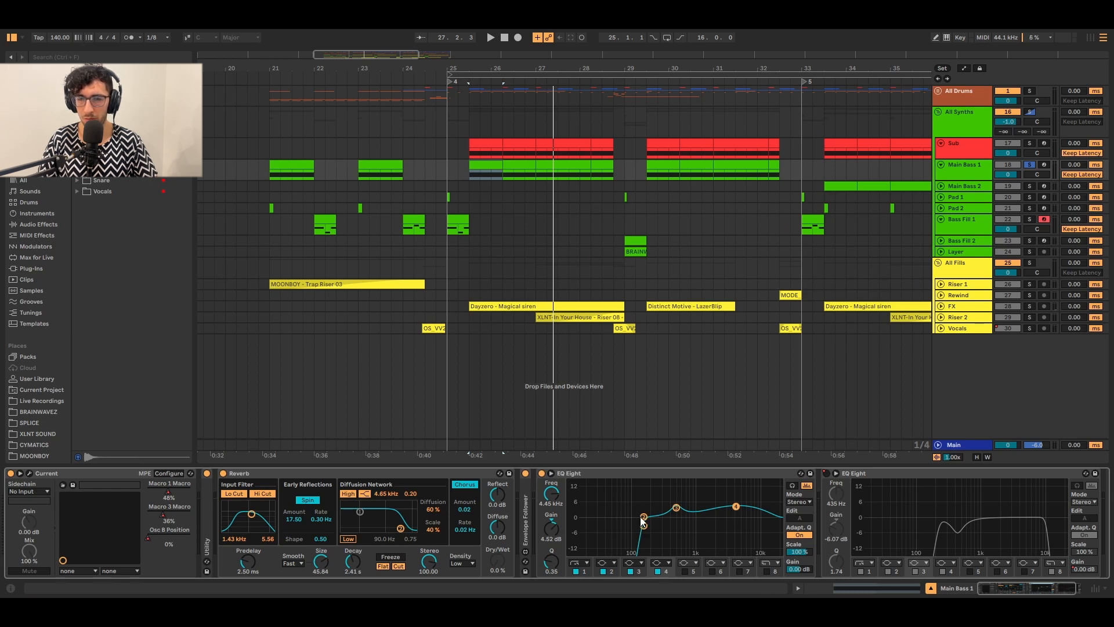
{"action": "key", "text": "space"}
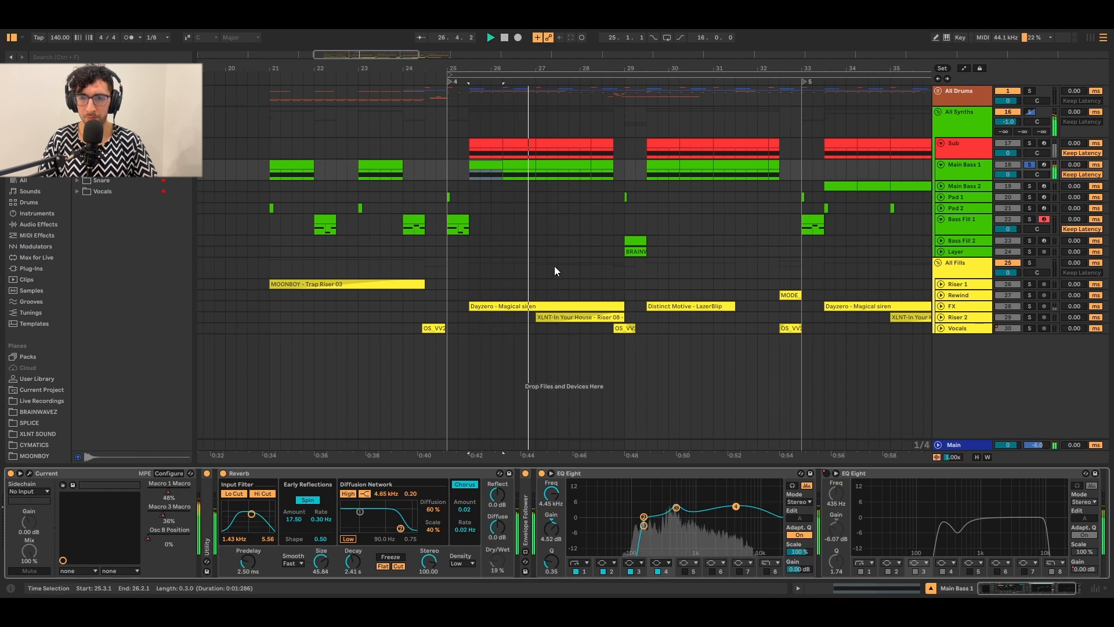
Show automation lanes and choose Current's Macro automation on Main Bass 1, zooming to bar 26.2.
{"action": "key", "text": "space"}
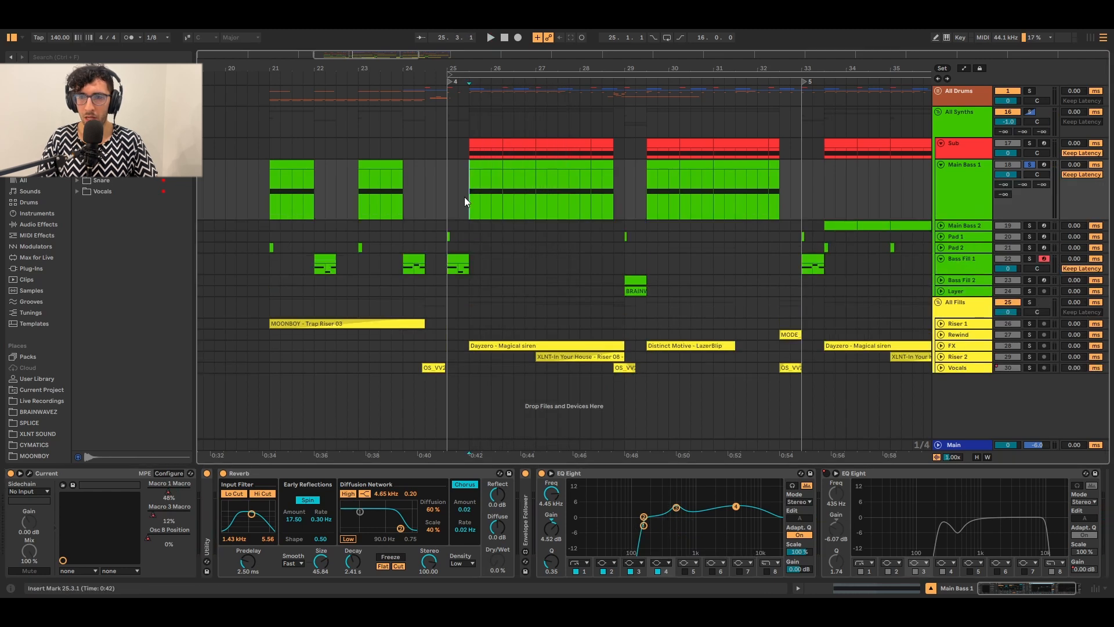
{"action": "key", "text": "a"}
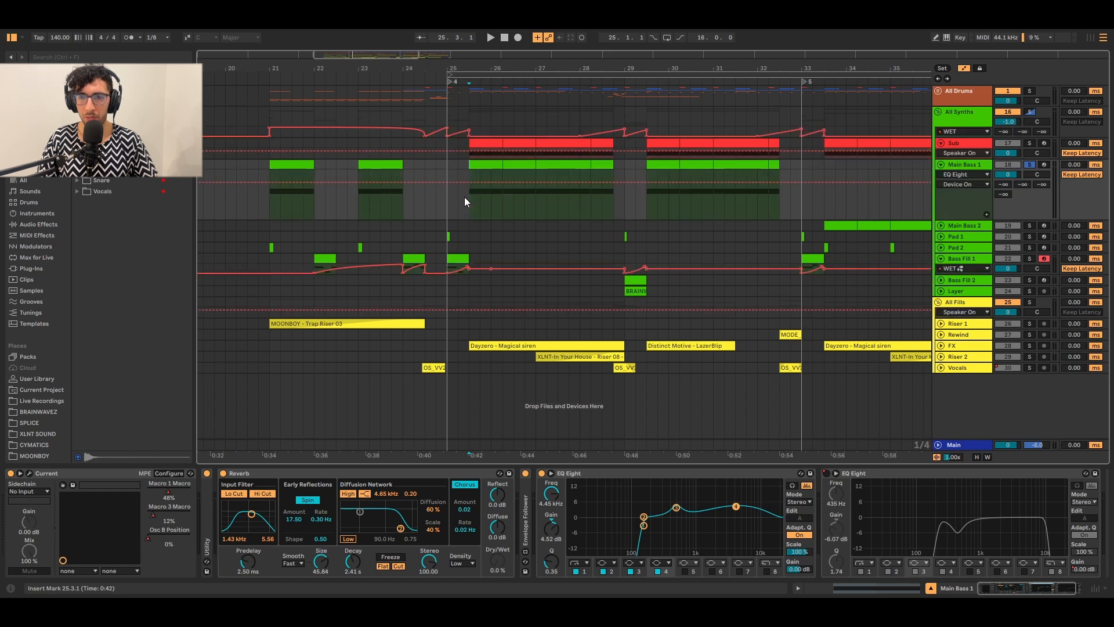
{"action": "left_click", "coordinate": [166, 495]}
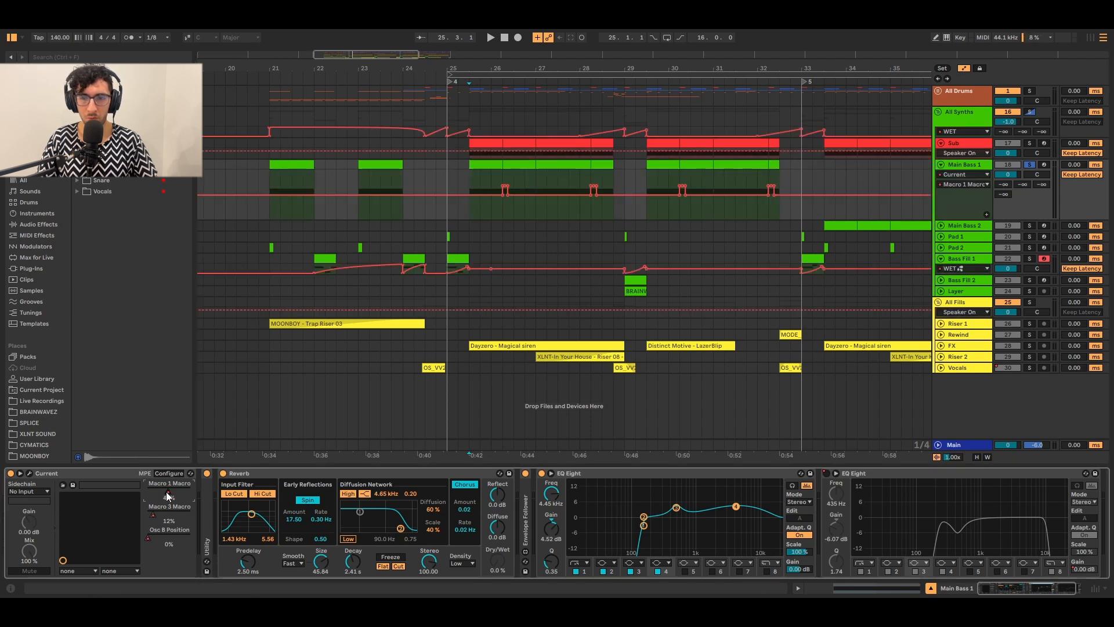
{"action": "scroll", "coordinate": [514, 189], "scroll_direction": "up", "scroll_amount": 2}
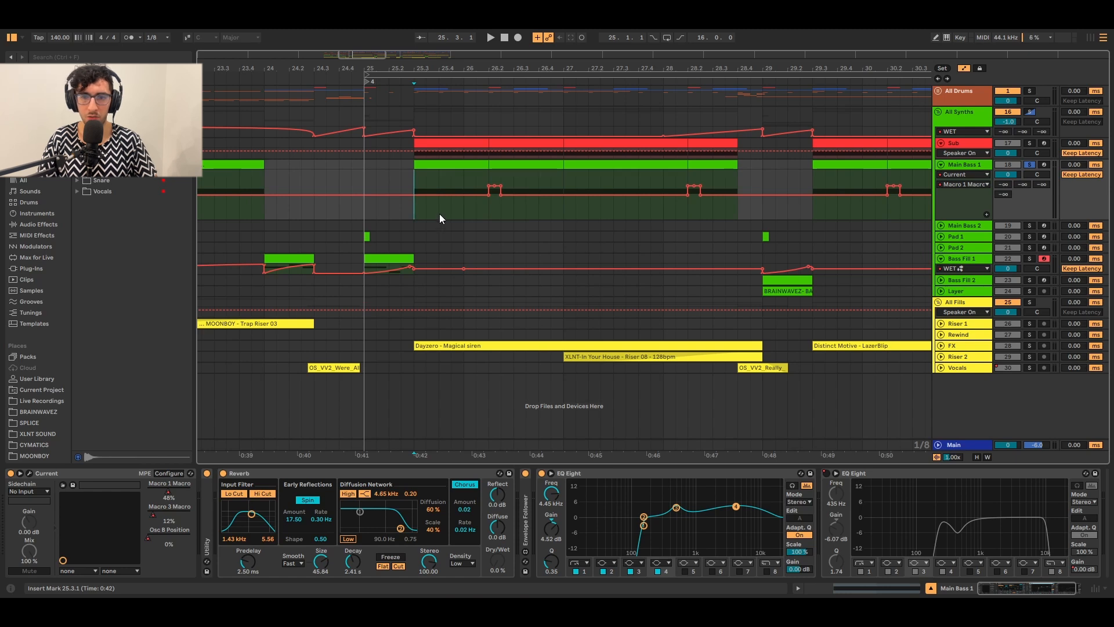
{"action": "left_click", "coordinate": [488, 176]}
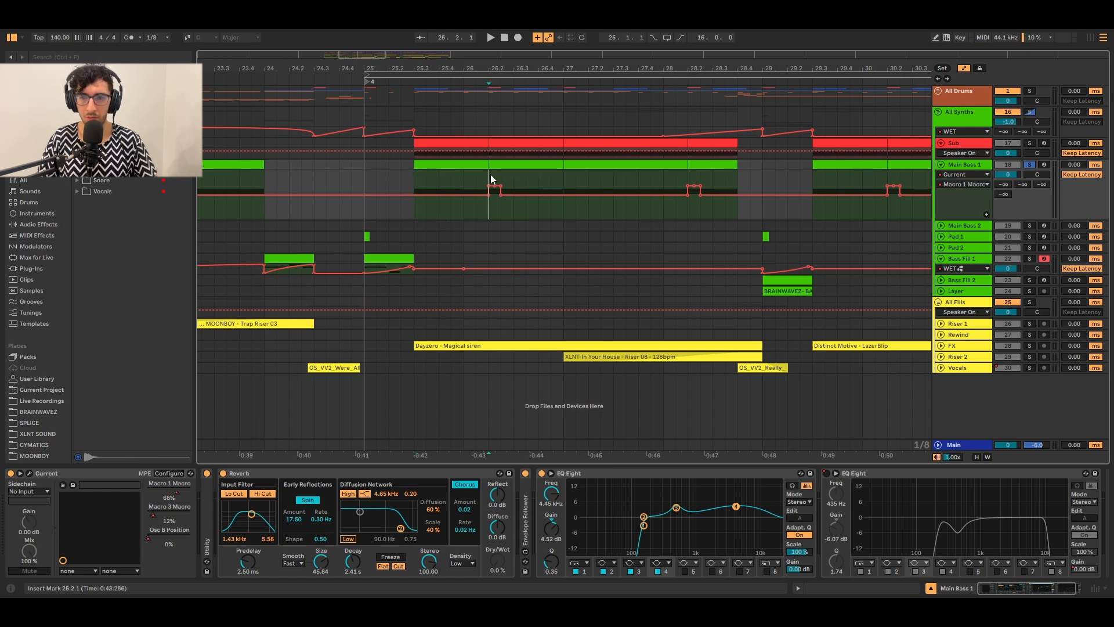
Open and close Current, then audition the drop from bars 26.2, 28.2 and 25.3.1.
{"action": "left_click", "coordinate": [29, 474]}
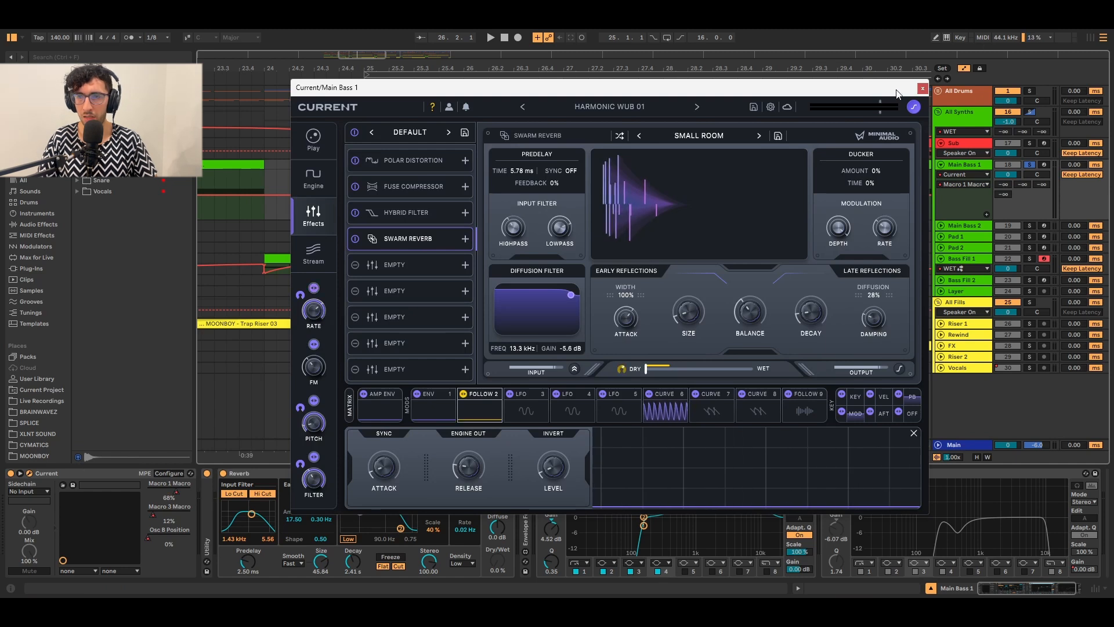
{"action": "left_click", "coordinate": [921, 89]}
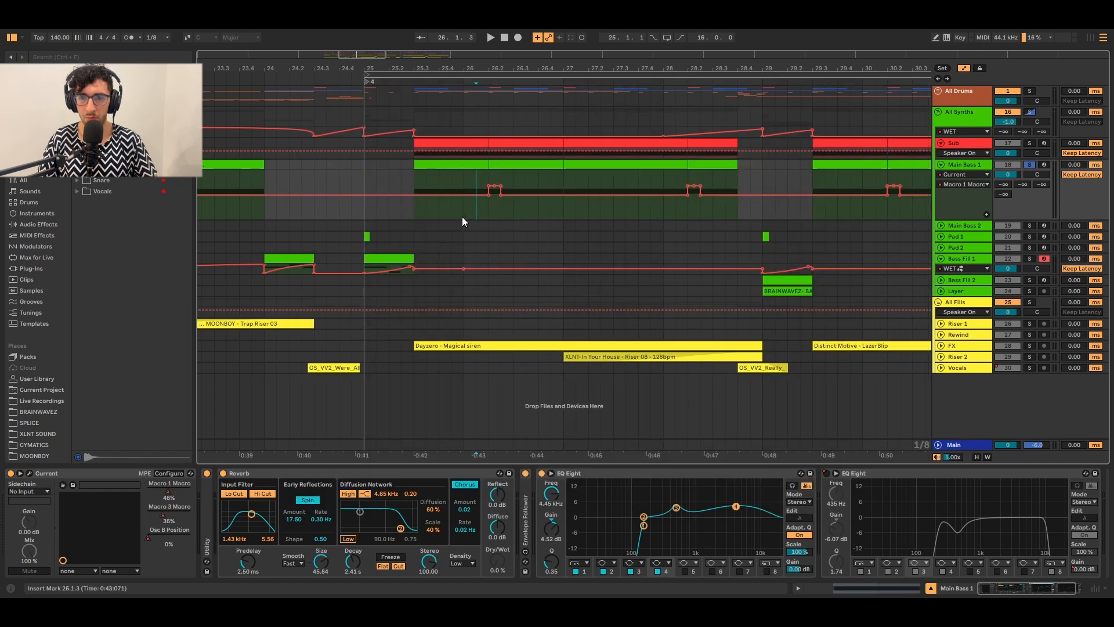
{"action": "key", "text": "space"}
{"action": "left_click", "coordinate": [682, 219]}
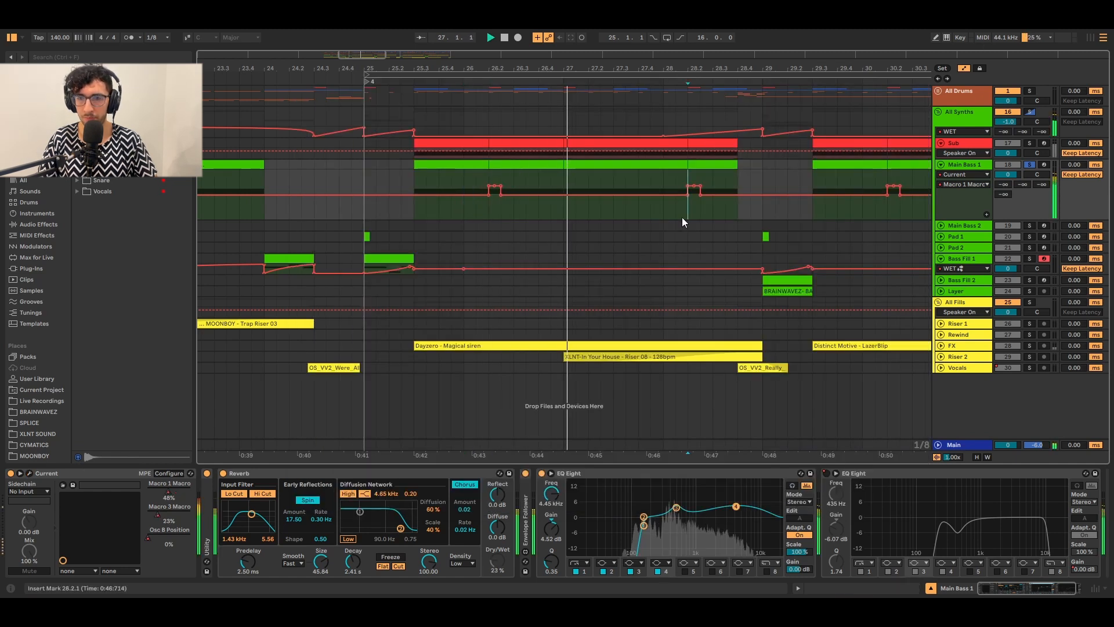
{"action": "key", "text": "space"}
{"action": "left_click", "coordinate": [484, 212]}
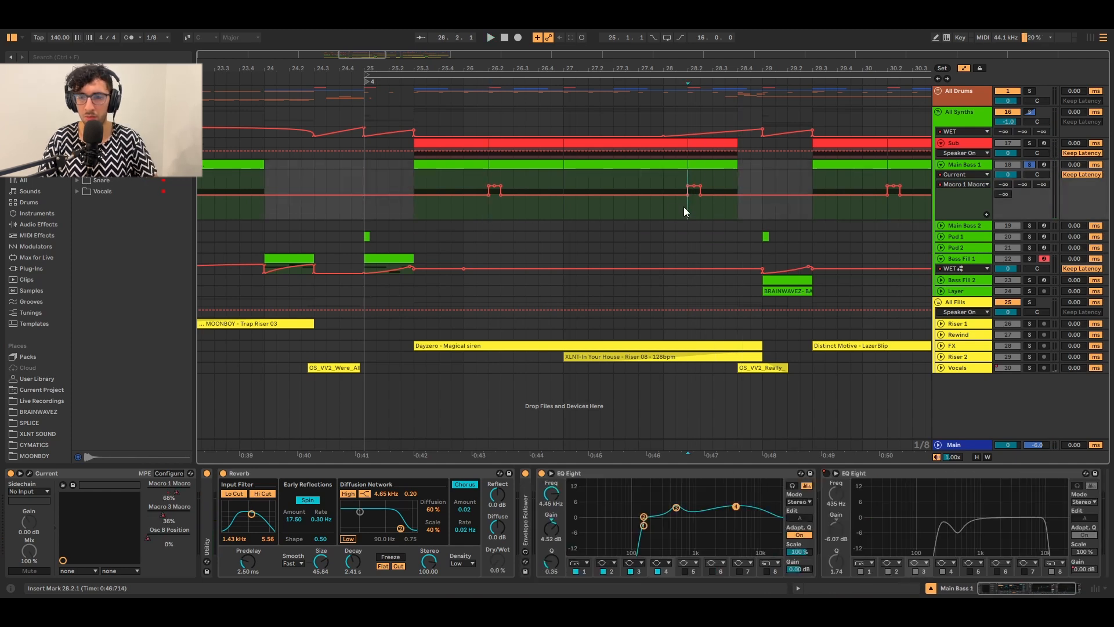
{"action": "left_click", "coordinate": [416, 182]}
{"action": "key", "text": "space"}
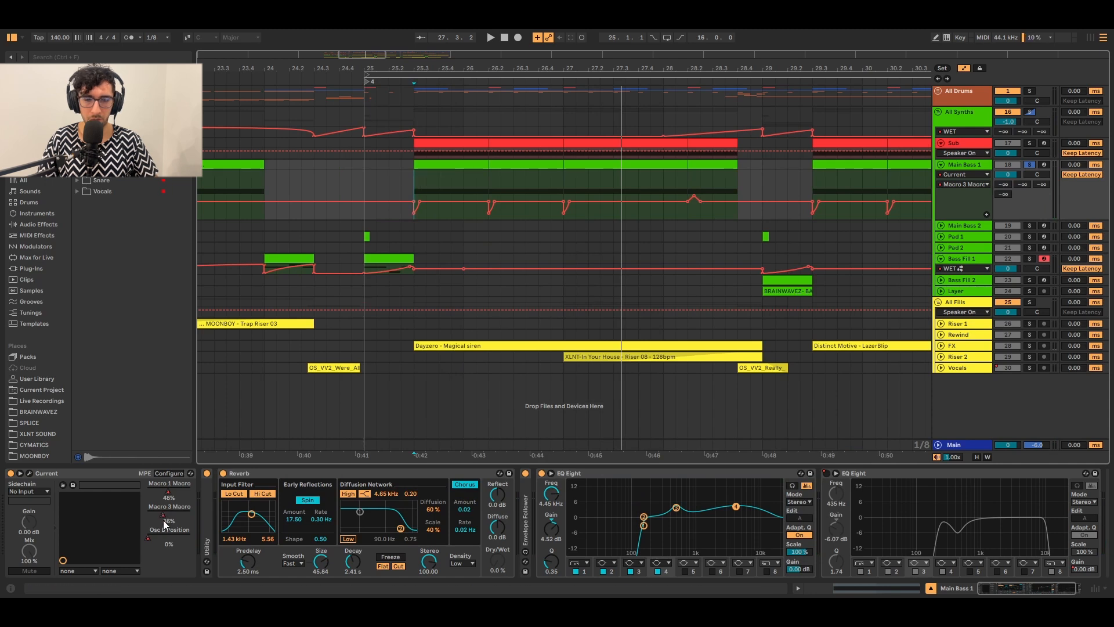
{"action": "key", "text": "space"}
Open Current to hear the patch, close it, and audition from bars 28.2 and 27.1.3.
{"action": "left_click", "coordinate": [30, 473]}
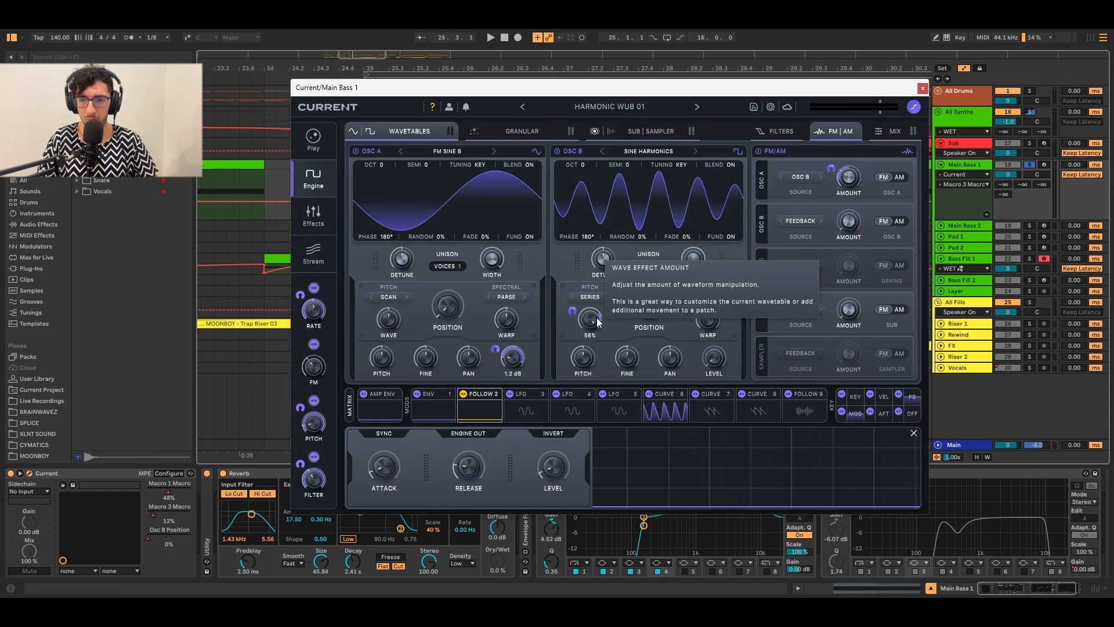
{"action": "key", "text": "space"}
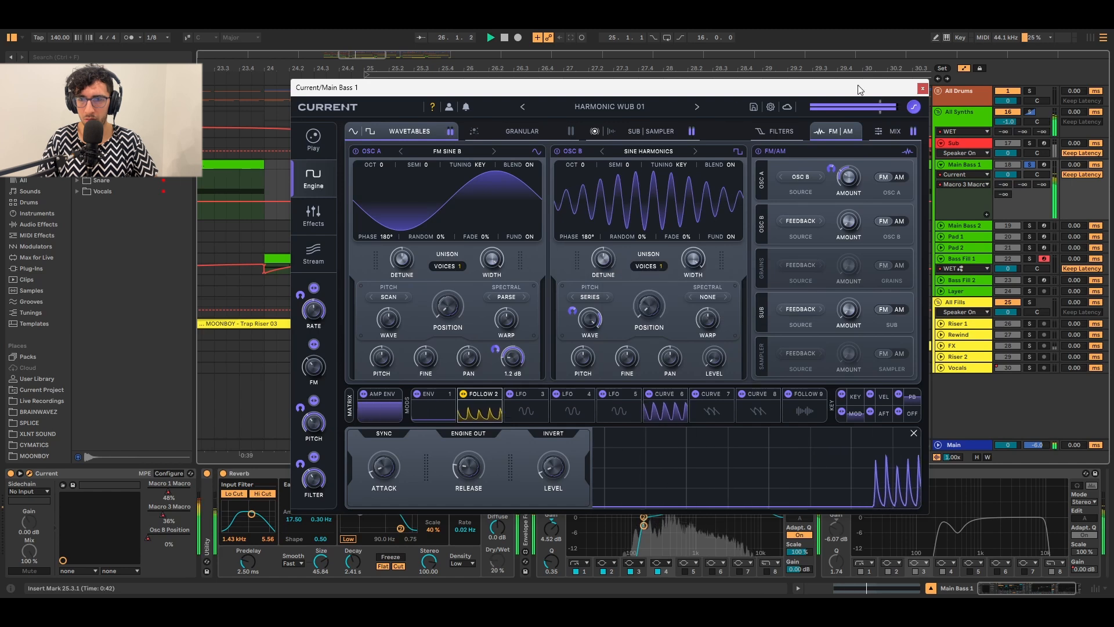
{"action": "left_click", "coordinate": [921, 88]}
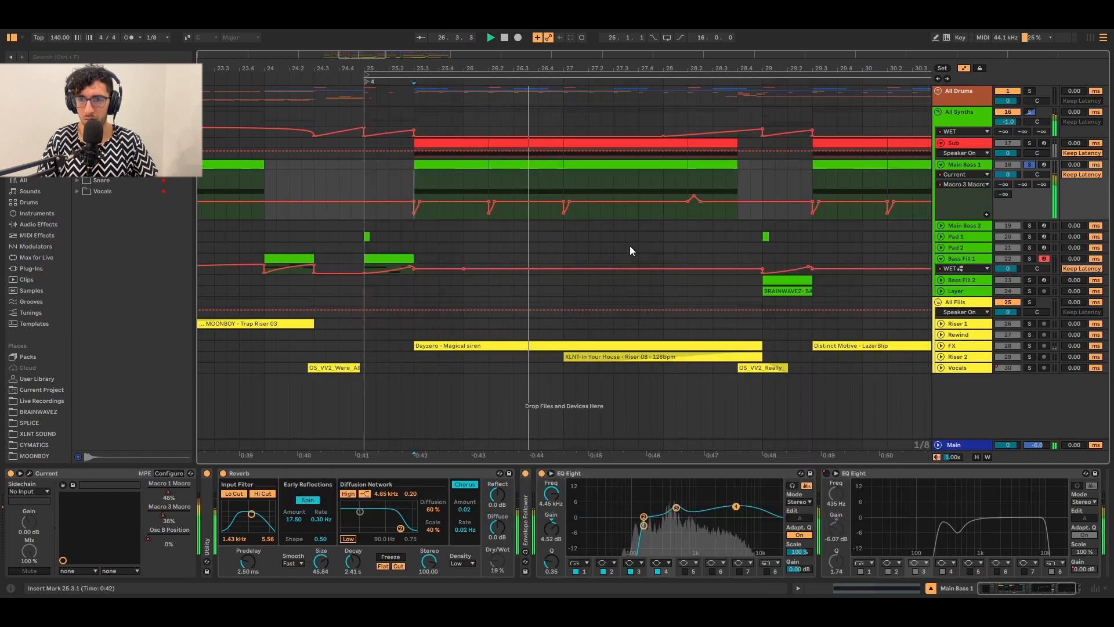
{"action": "left_click", "coordinate": [686, 182]}
{"action": "key", "text": "space"}
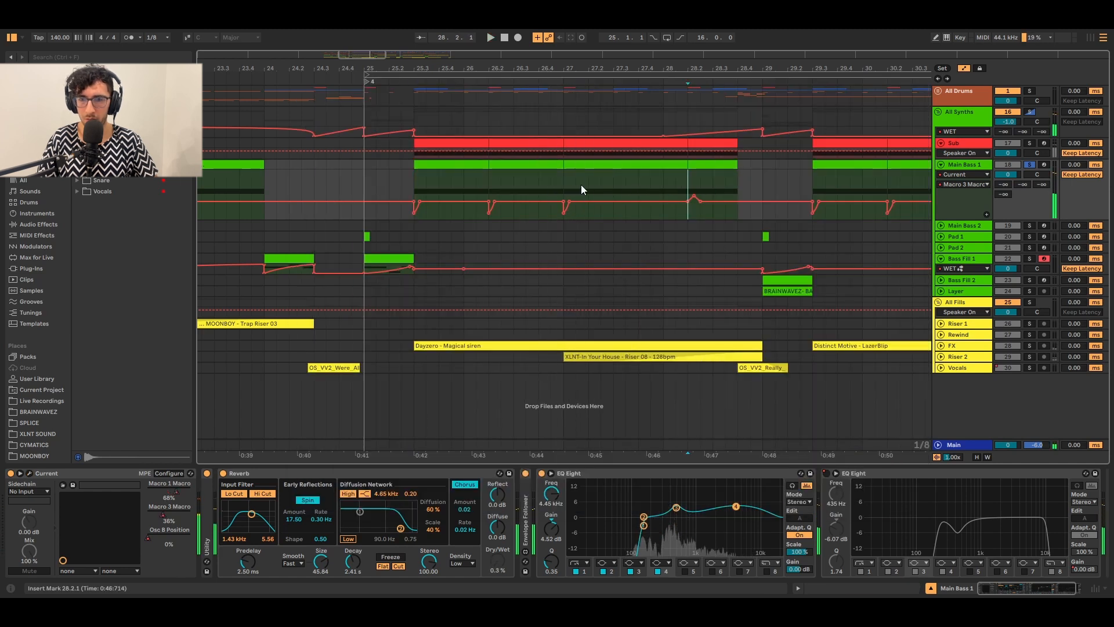
{"action": "left_click", "coordinate": [575, 184]}
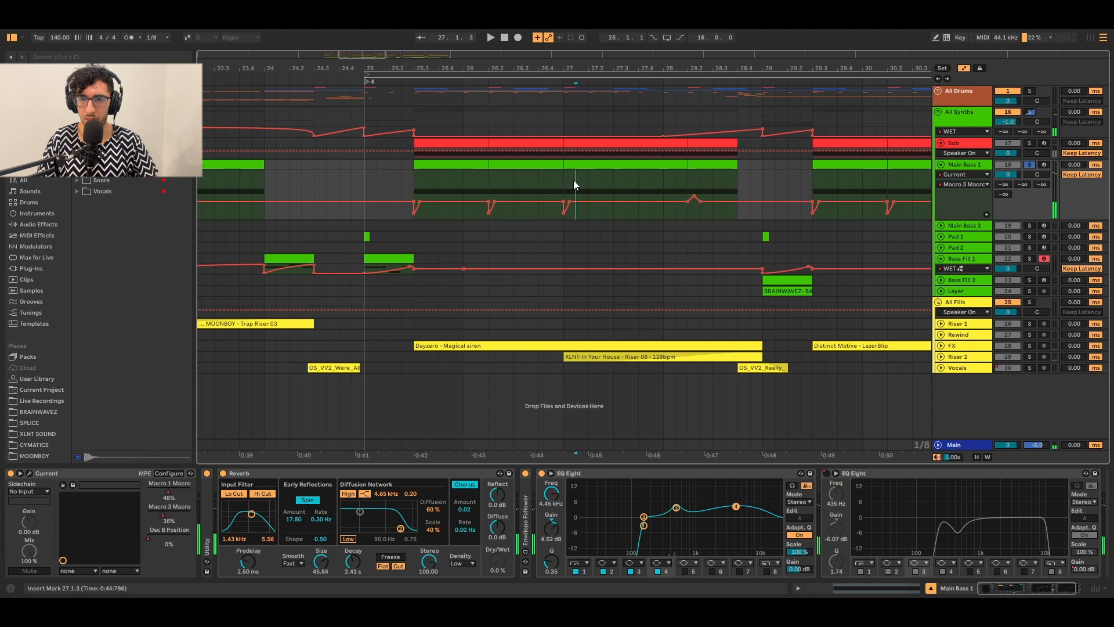
{"action": "left_click", "coordinate": [689, 176]}
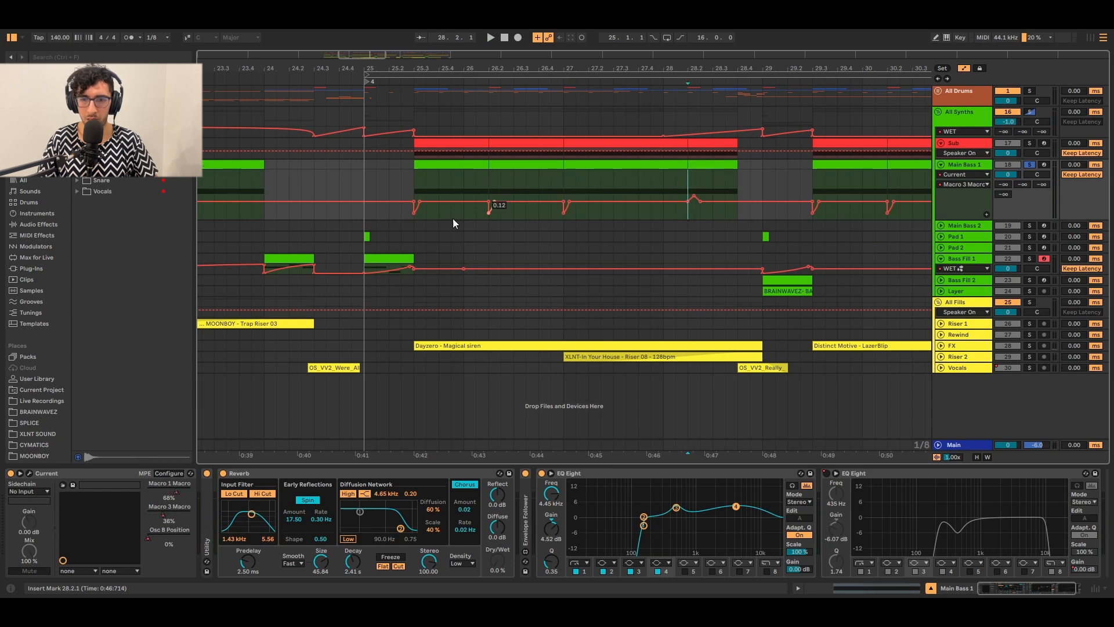
Pick Osc B Position in Main Bass 1's automation chooser and reopen the Current synth.
{"action": "left_click", "coordinate": [163, 542]}
{"action": "scroll", "coordinate": [511, 227], "scroll_direction": "down", "scroll_amount": 3}
{"action": "scroll", "coordinate": [666, 194], "scroll_direction": "up", "scroll_amount": 3}
{"action": "left_click", "coordinate": [618, 184]}
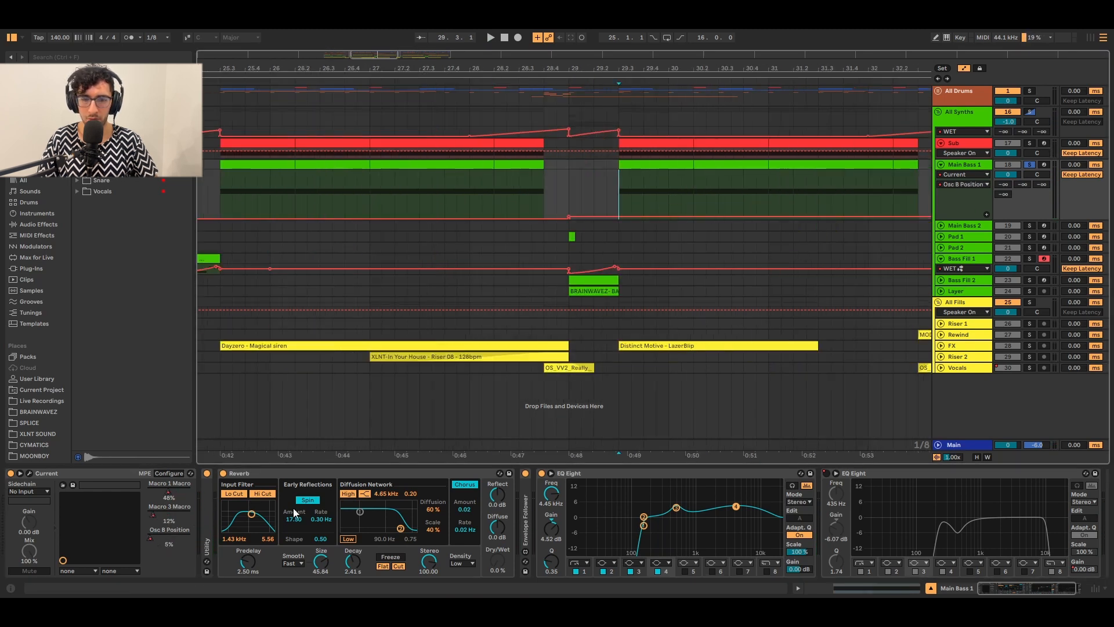
{"action": "left_click", "coordinate": [29, 473]}
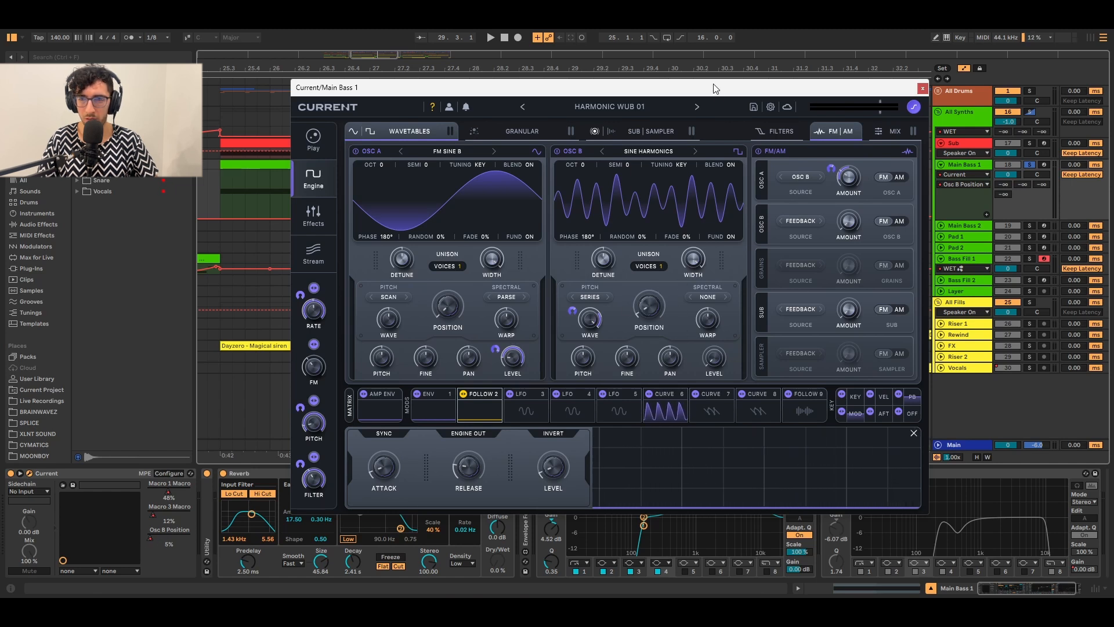
Reposition the Current window while auditioning the region from bar 25.3.1 and then bar 29.3.1.
{"action": "left_click_drag", "start_coordinate": [715, 88], "coordinate": [810, 79]}
{"action": "left_click", "coordinate": [224, 164]}
{"action": "key", "text": "space"}
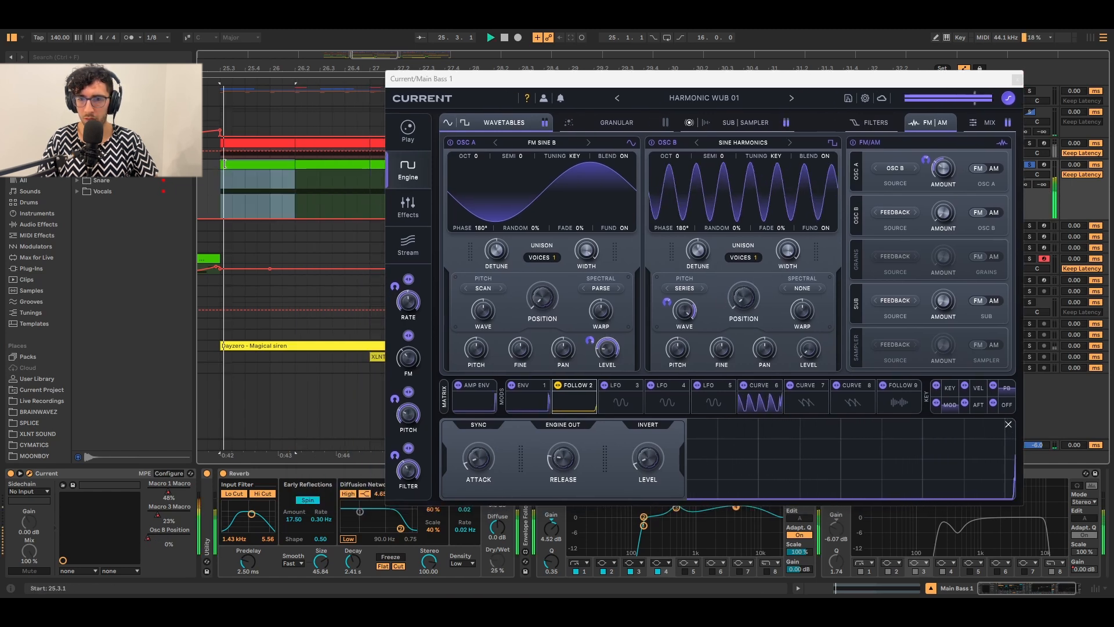
{"action": "left_click_drag", "start_coordinate": [722, 81], "coordinate": [482, 123]}
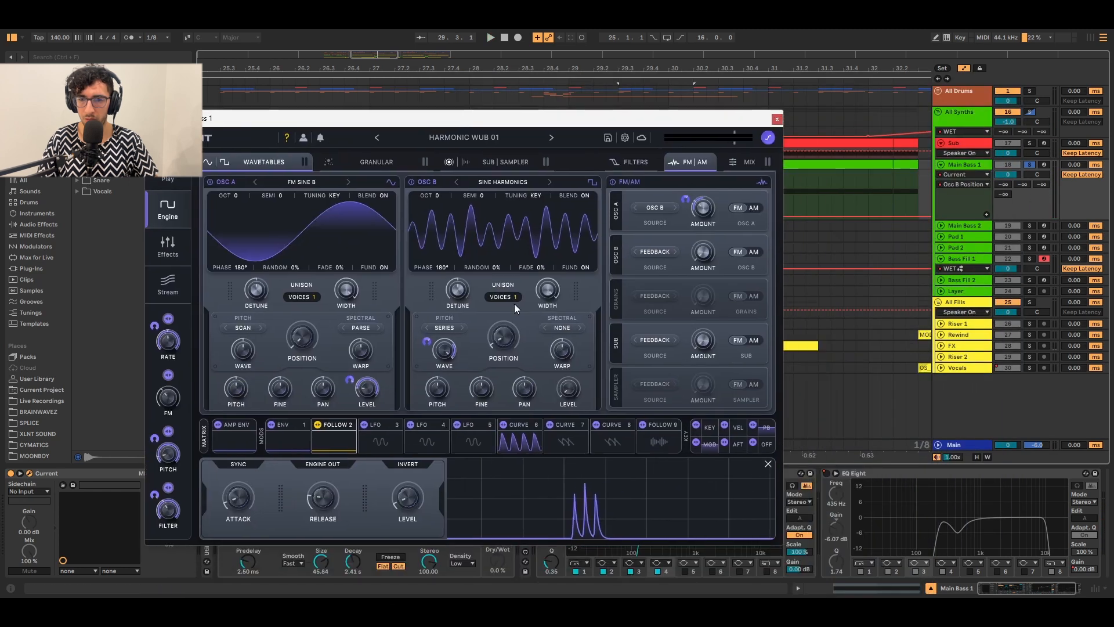
{"action": "key", "text": "space"}
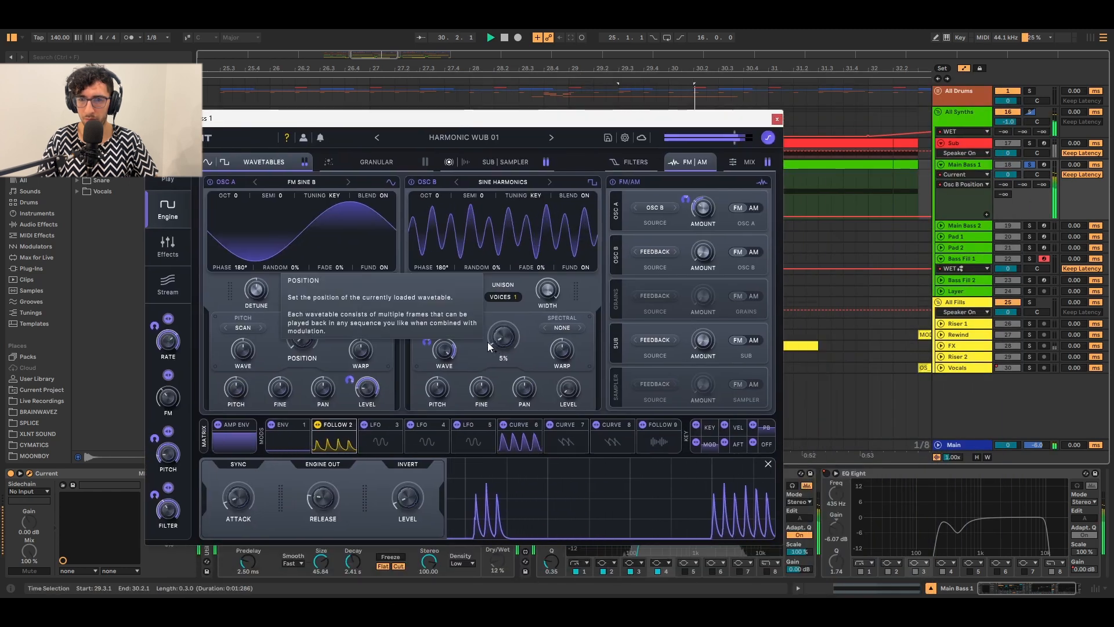
{"action": "left_click_drag", "start_coordinate": [487, 117], "coordinate": [583, 98]}
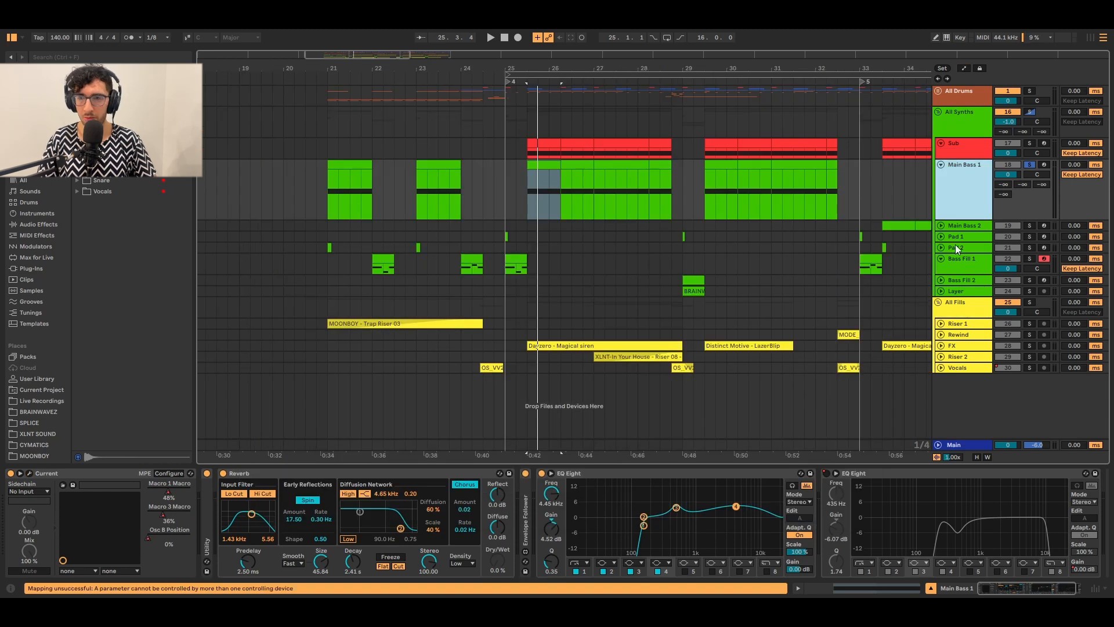
Duplicate Main Bass 1 with Ctrl+D and open Current's Play page showing Rate, FM, Pitch and Filter macros.
{"action": "key", "text": "ctrl+d"}
{"action": "left_click", "coordinate": [542, 226]}
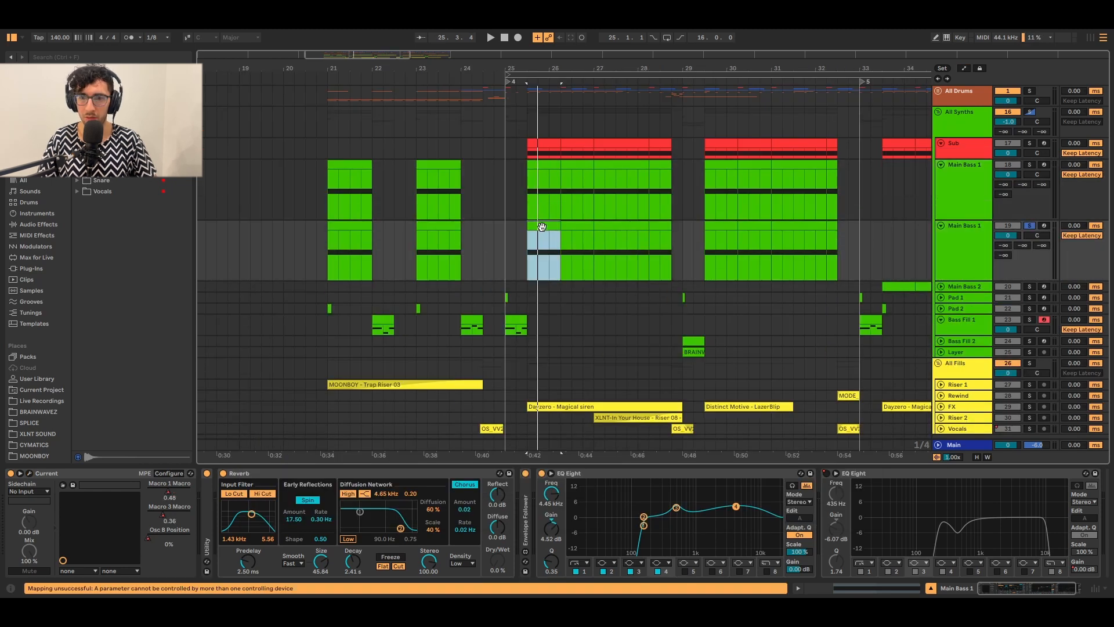
{"action": "left_click", "coordinate": [34, 471]}
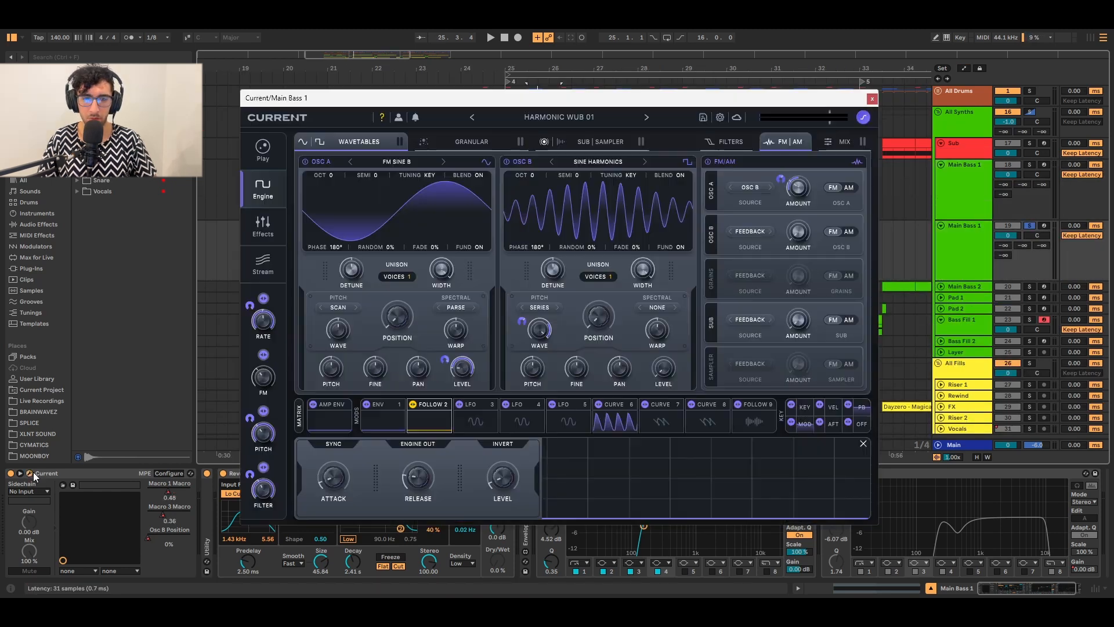
{"action": "left_click_drag", "start_coordinate": [524, 101], "coordinate": [618, 248]}
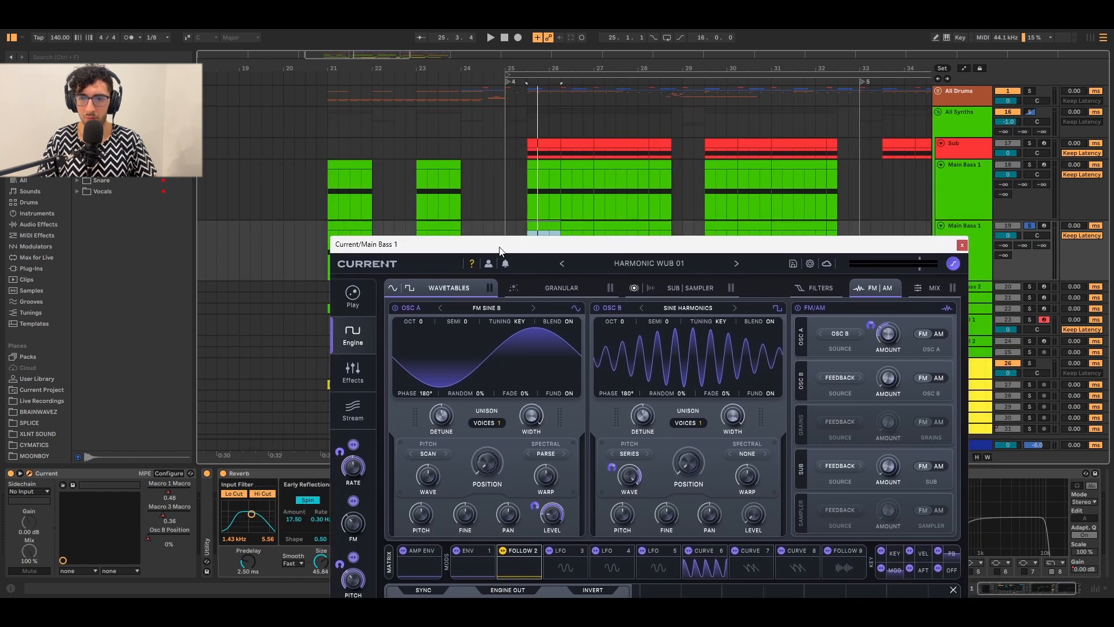
{"action": "left_click_drag", "start_coordinate": [499, 249], "coordinate": [476, 131]}
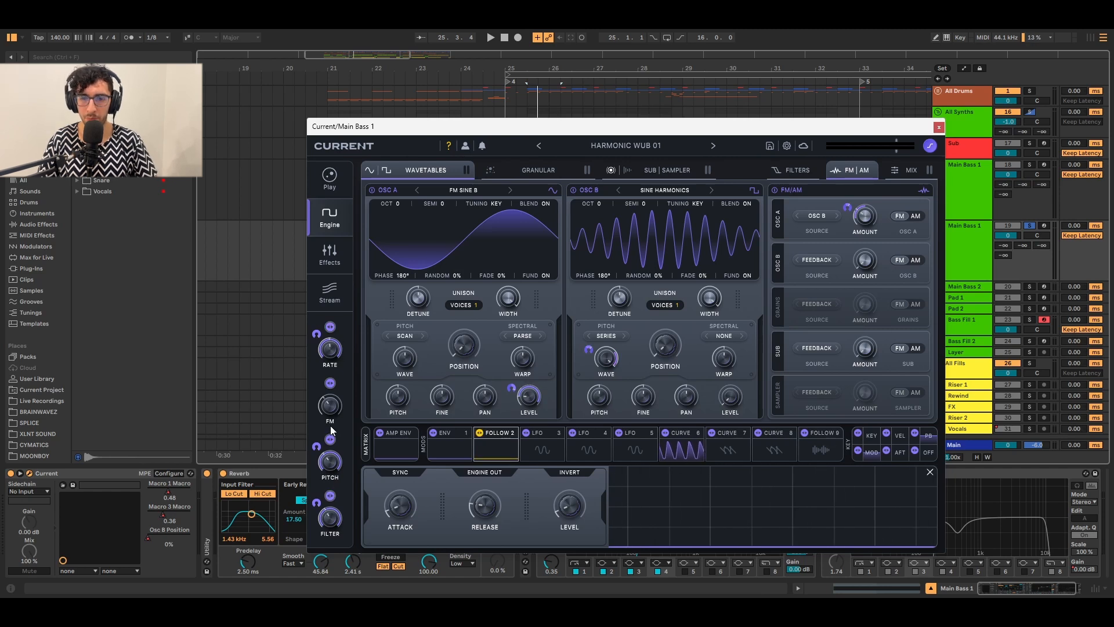
{"action": "left_click", "coordinate": [312, 193]}
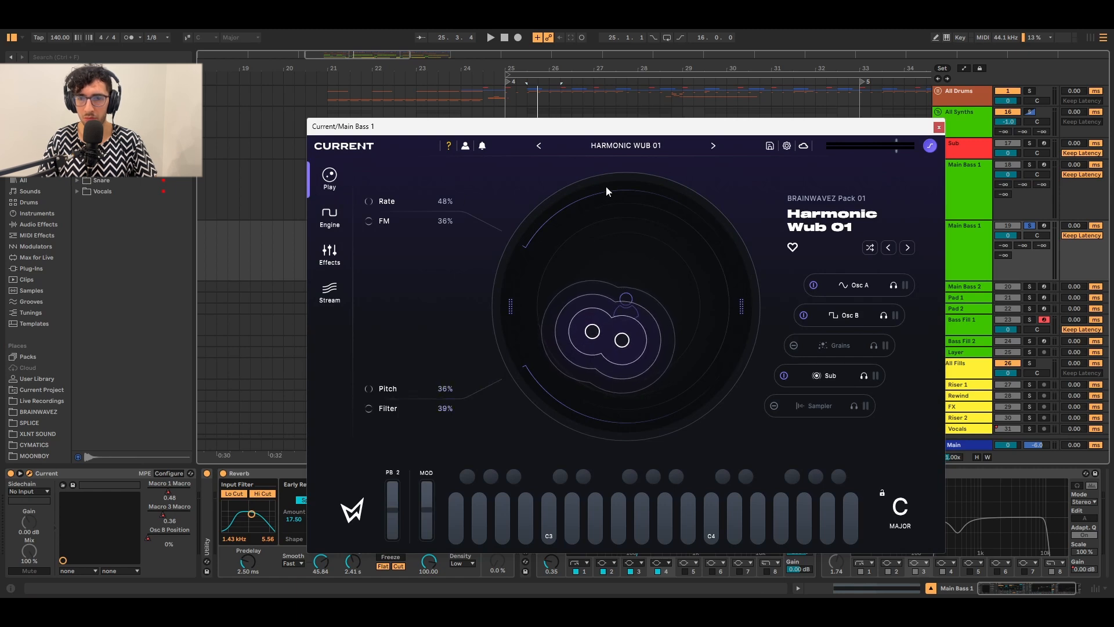
During playback sweep Current's Play macros: Filter to 82%, Rate to 92%, ending Rate 25%, FM 54%.
{"action": "left_click_drag", "start_coordinate": [605, 129], "coordinate": [567, 270]}
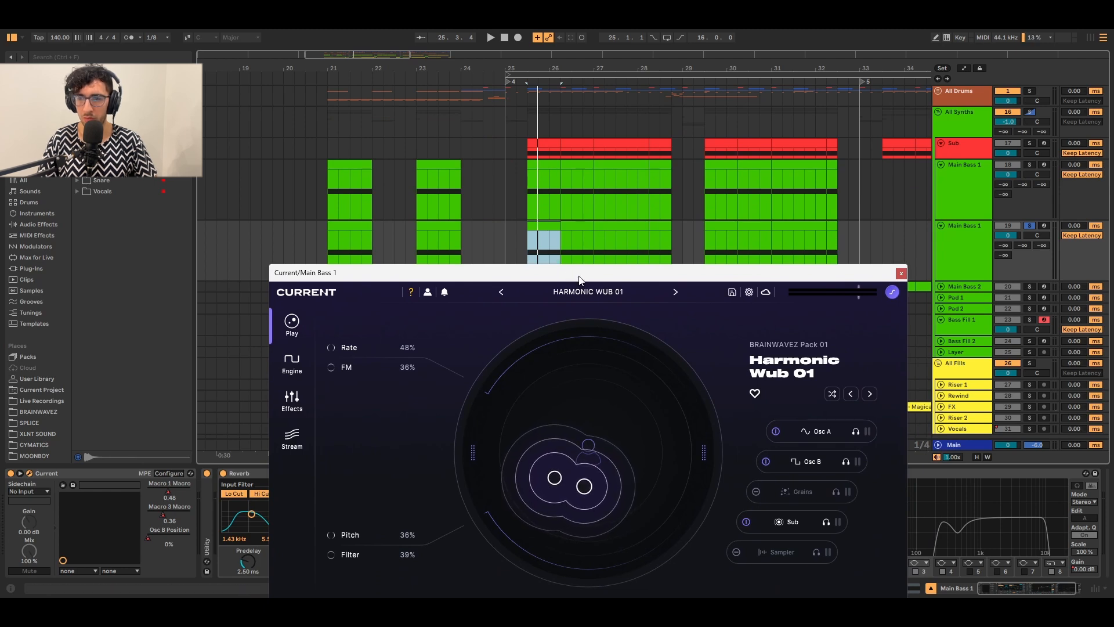
{"action": "key", "text": "space"}
{"action": "left_click_drag", "start_coordinate": [550, 481], "coordinate": [514, 423]}
{"action": "left_click_drag", "start_coordinate": [600, 473], "coordinate": [677, 402]}
{"action": "left_click_drag", "start_coordinate": [513, 423], "coordinate": [526, 519]}
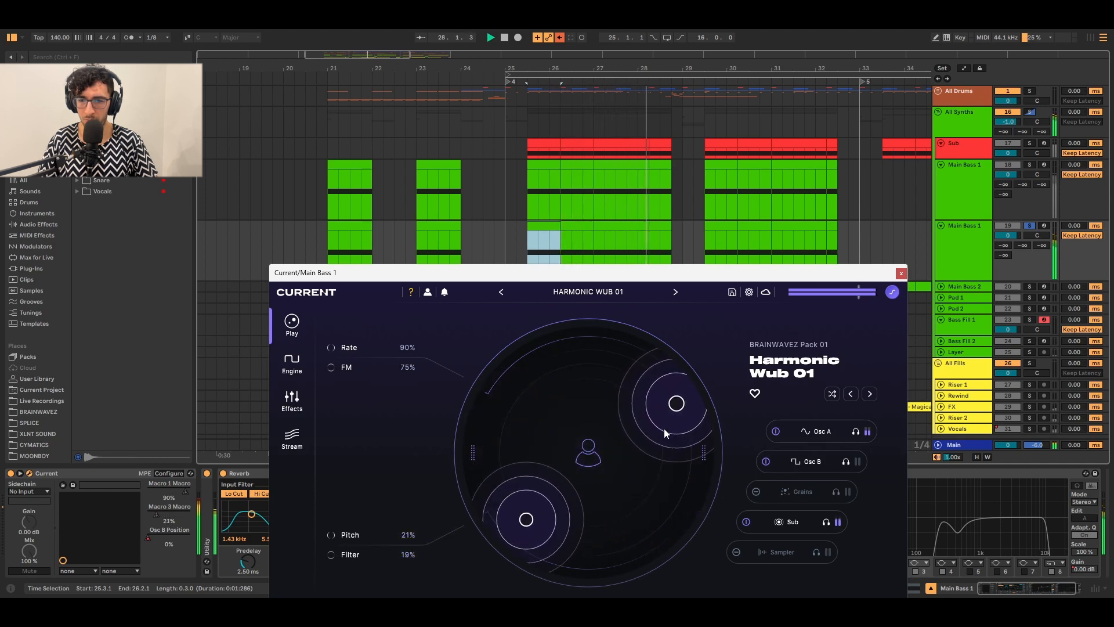
{"action": "left_click_drag", "start_coordinate": [676, 403], "coordinate": [590, 406]}
{"action": "left_click_drag", "start_coordinate": [526, 519], "coordinate": [584, 518]}
{"action": "left_click_drag", "start_coordinate": [585, 408], "coordinate": [540, 421]}
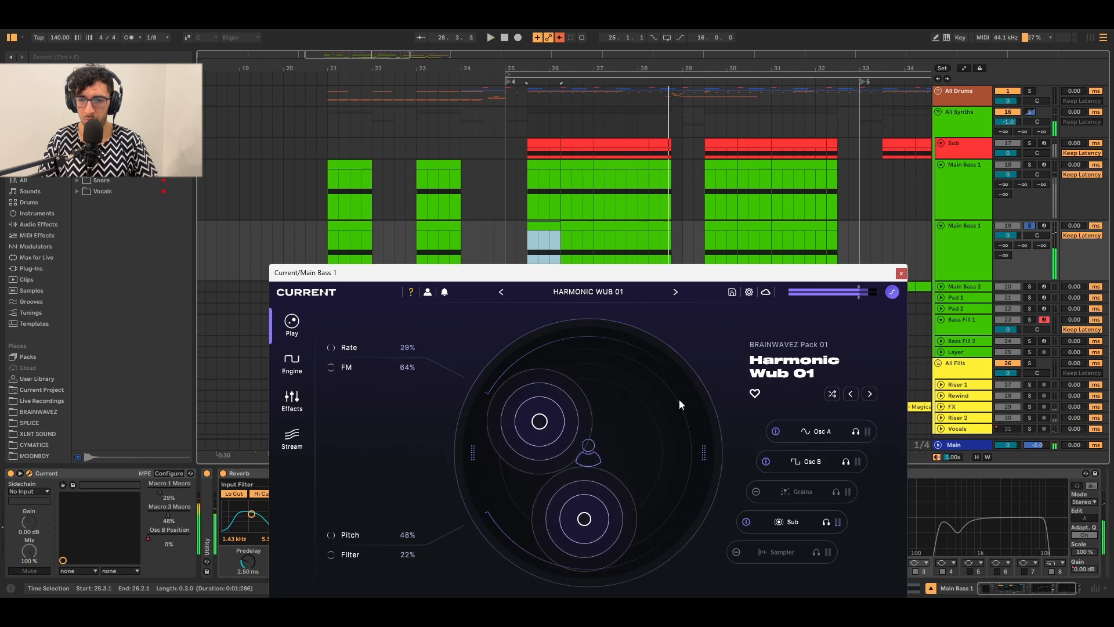
Close the Current synth window and select the Main Bass 1 track.
{"action": "left_click_drag", "start_coordinate": [632, 274], "coordinate": [612, 159]}
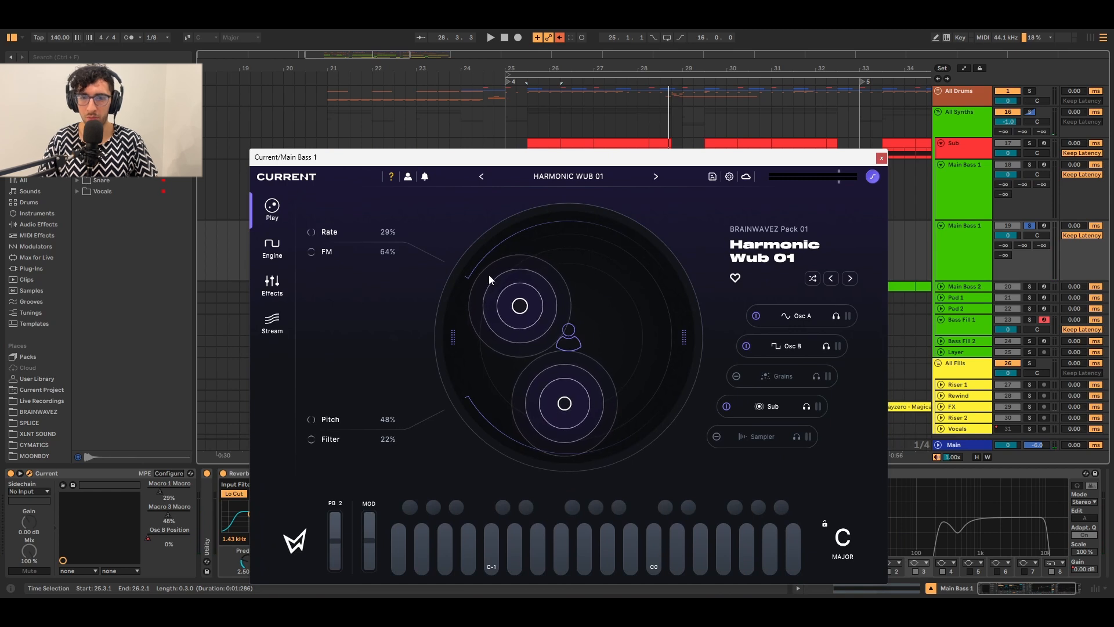
{"action": "left_click", "coordinate": [882, 156]}
{"action": "left_click", "coordinate": [986, 248]}
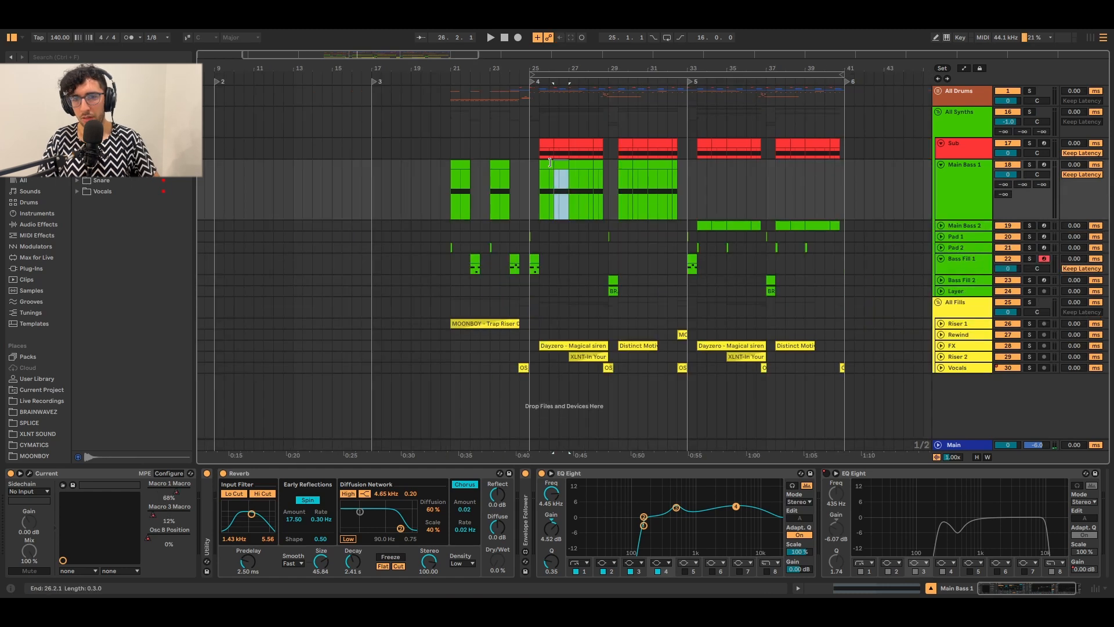
{"action": "scroll", "coordinate": [557, 163], "scroll_direction": "up", "scroll_amount": 4}
{"action": "left_click_drag", "start_coordinate": [548, 146], "coordinate": [535, 146]}
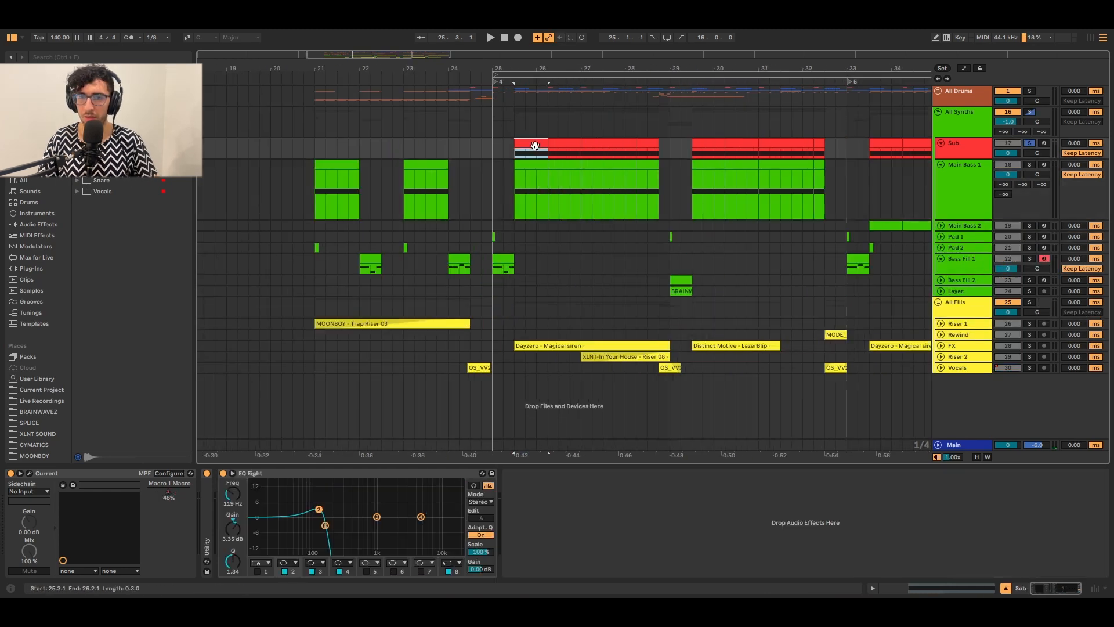
{"action": "key", "text": "s"}
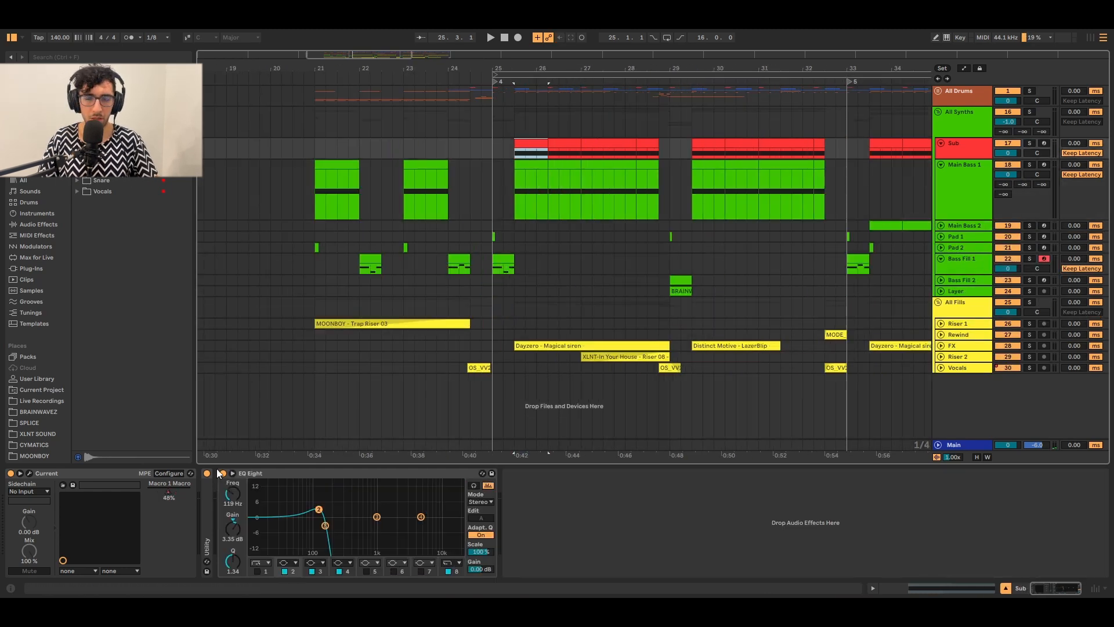
{"action": "left_click", "coordinate": [32, 476]}
{"action": "left_click_drag", "start_coordinate": [574, 93], "coordinate": [657, 87]}
{"action": "left_click", "coordinate": [476, 131]}
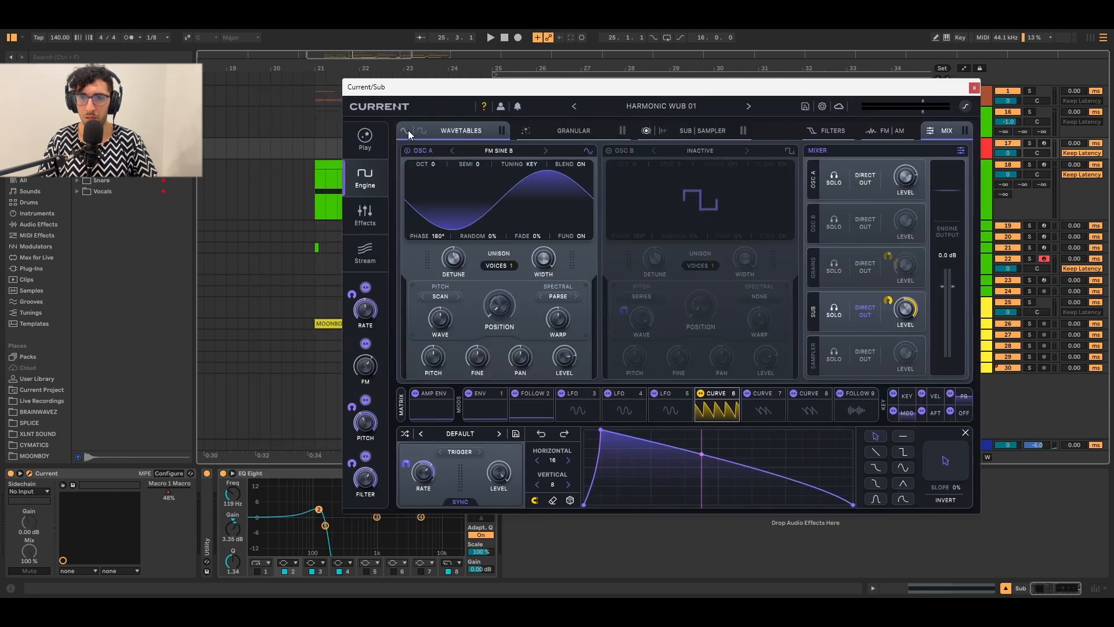
{"action": "left_click", "coordinate": [560, 124]}
{"action": "left_click", "coordinate": [698, 129]}
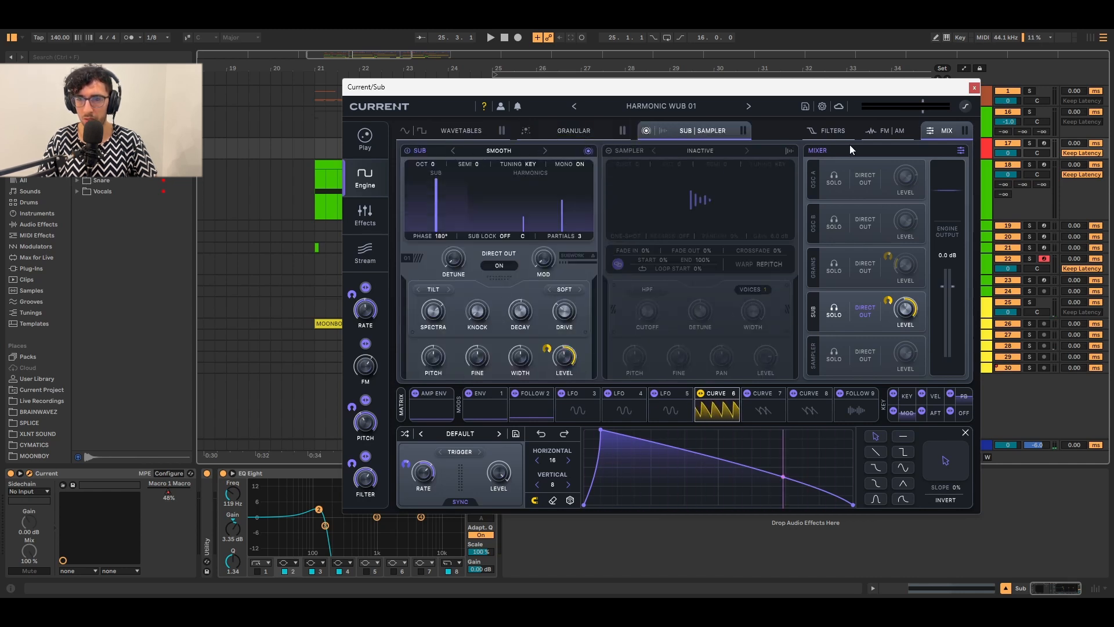
{"action": "left_click", "coordinate": [819, 126]}
{"action": "left_click", "coordinate": [886, 127]}
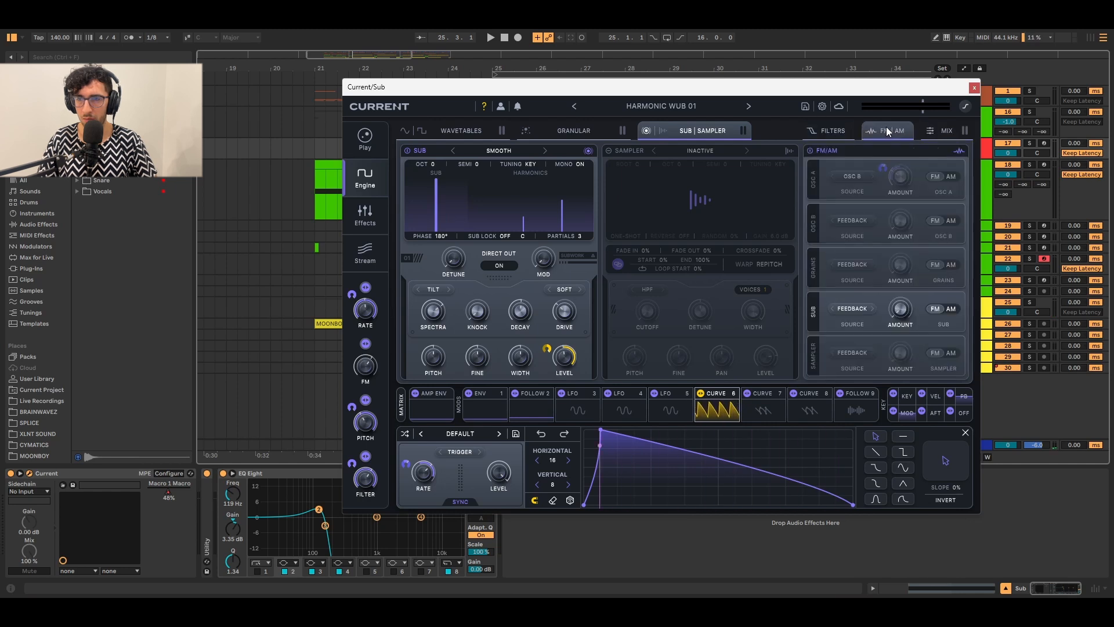
{"action": "left_click", "coordinate": [944, 134]}
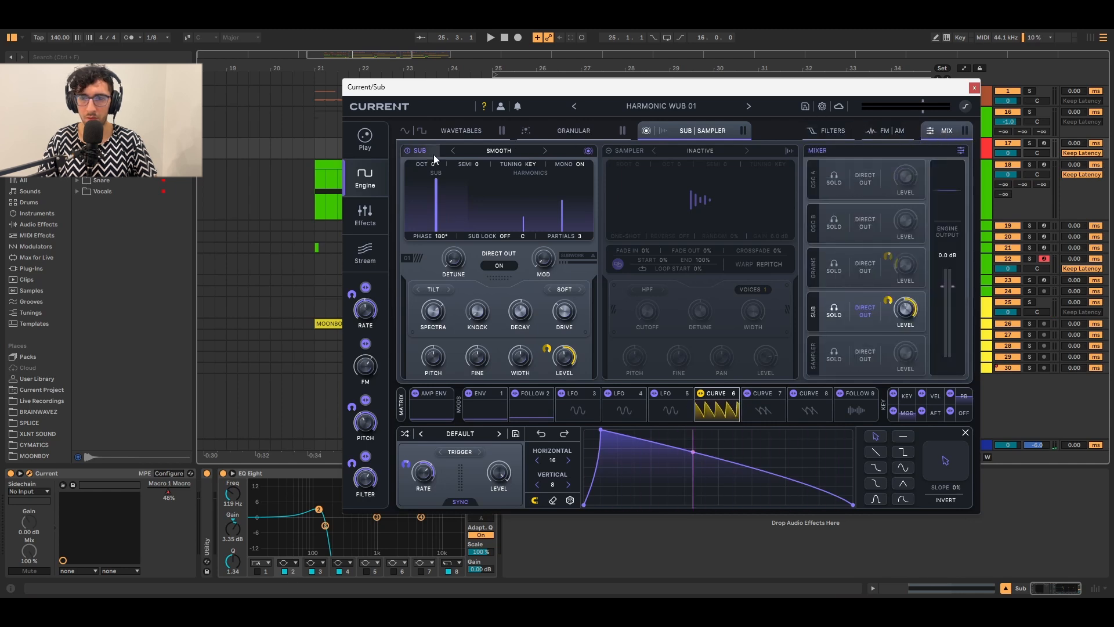
{"action": "left_click", "coordinate": [357, 223]}
Inspect Polar Distortion and Hybrid Filter, then power off the second Swarm Reverb.
{"action": "left_click", "coordinate": [464, 159]}
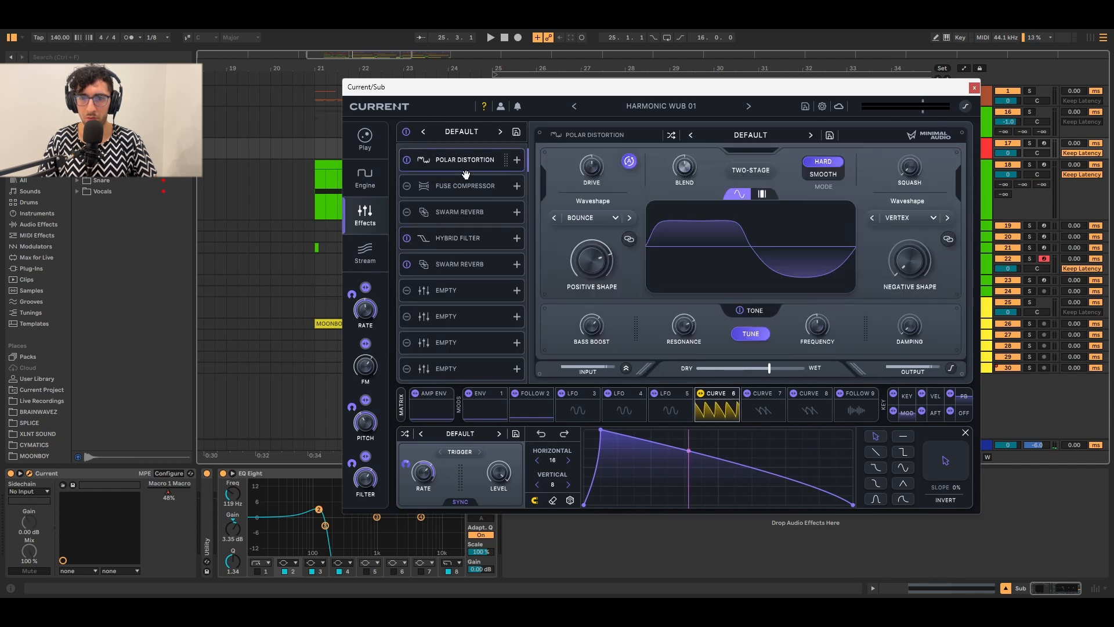
{"action": "left_click", "coordinate": [457, 238]}
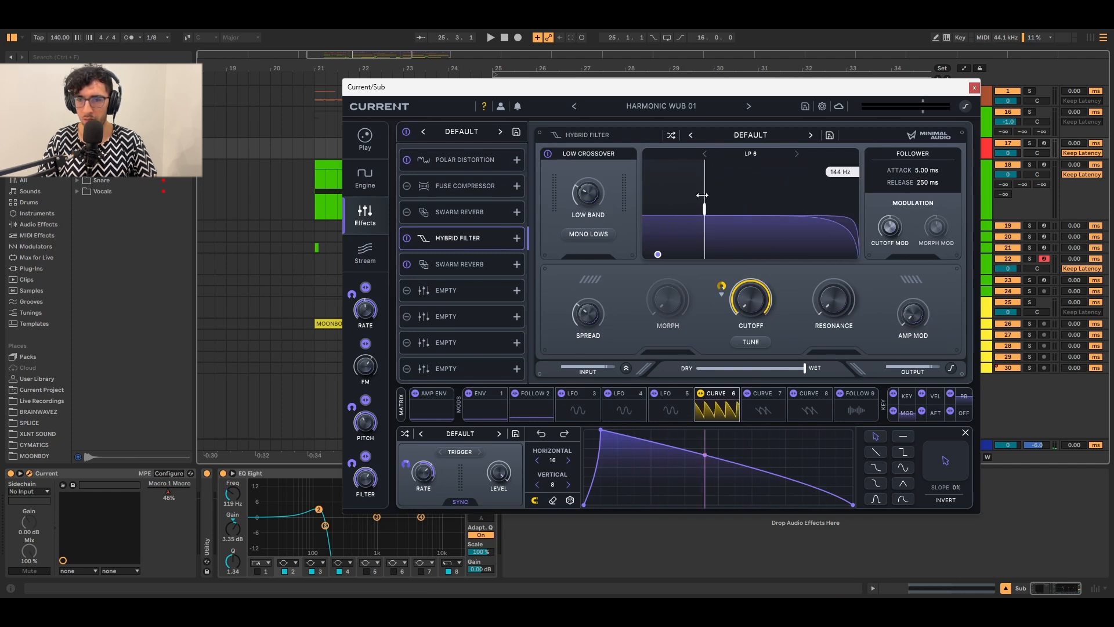
{"action": "mouse_move", "coordinate": [576, 197]}
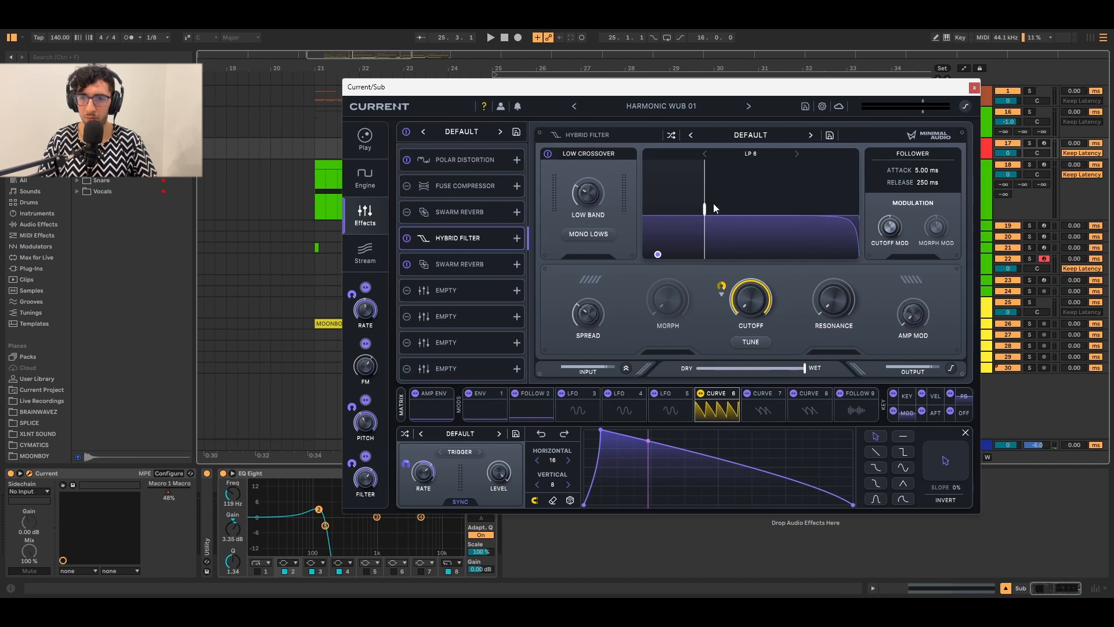
{"action": "mouse_move", "coordinate": [707, 204]}
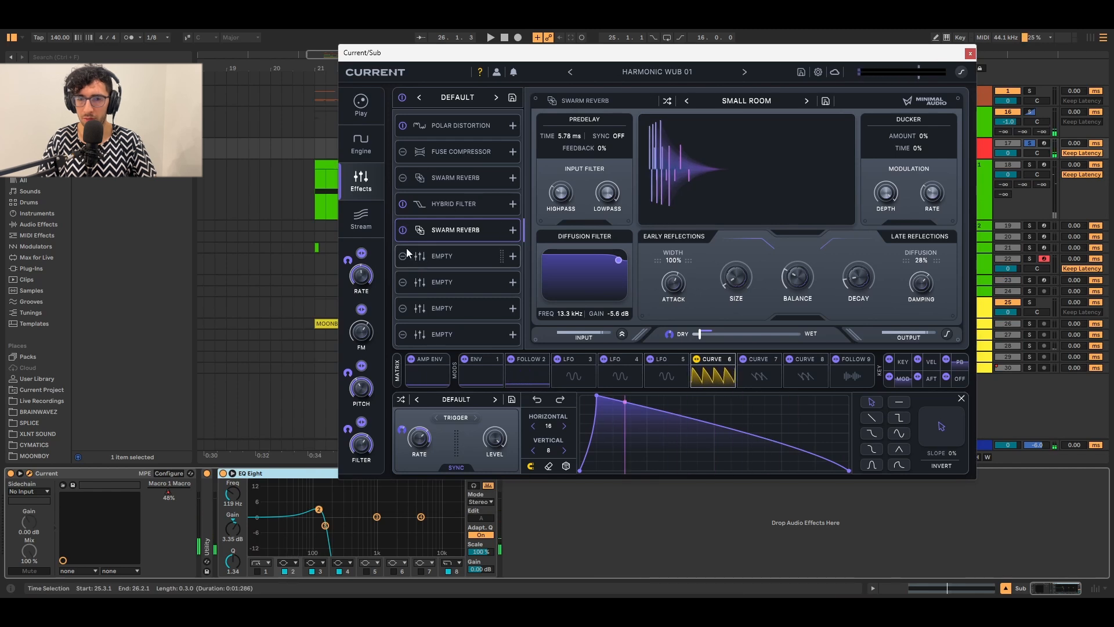
{"action": "left_click", "coordinate": [402, 230]}
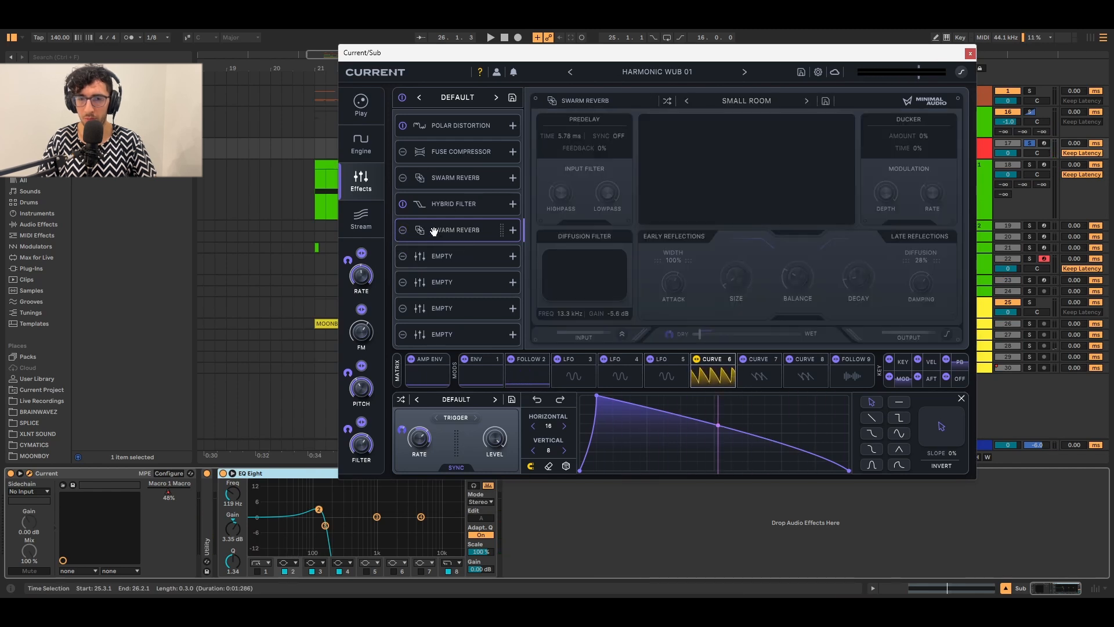
Close the Current plugin window, returning to the Sub track's devices.
{"action": "left_click_drag", "start_coordinate": [666, 51], "coordinate": [654, 55]}
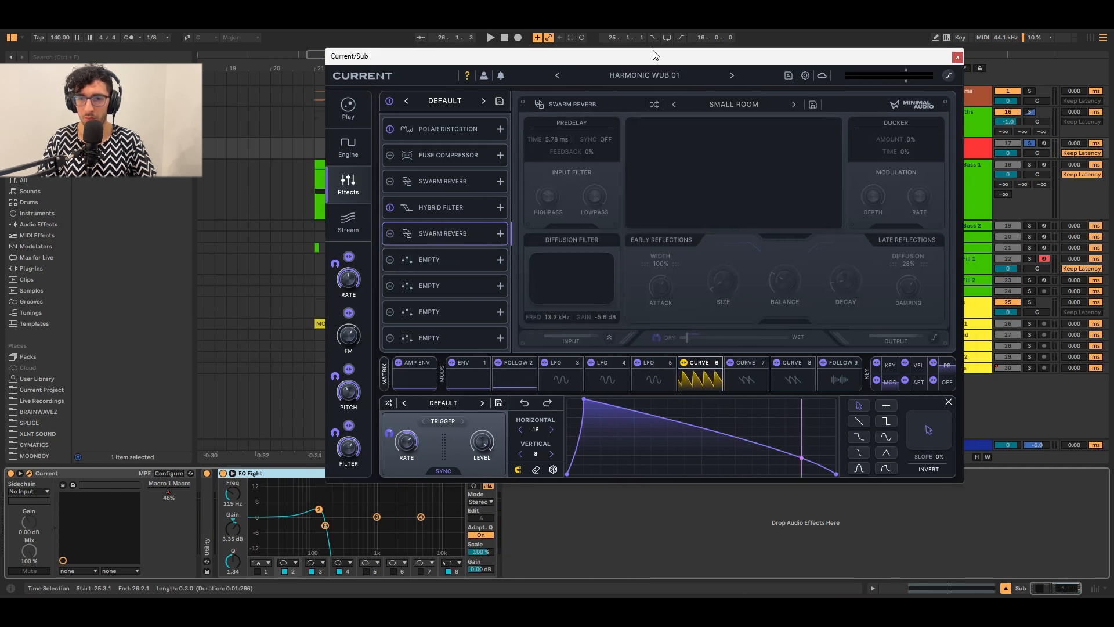
{"action": "left_click", "coordinate": [956, 57]}
{"action": "left_click", "coordinate": [292, 481]}
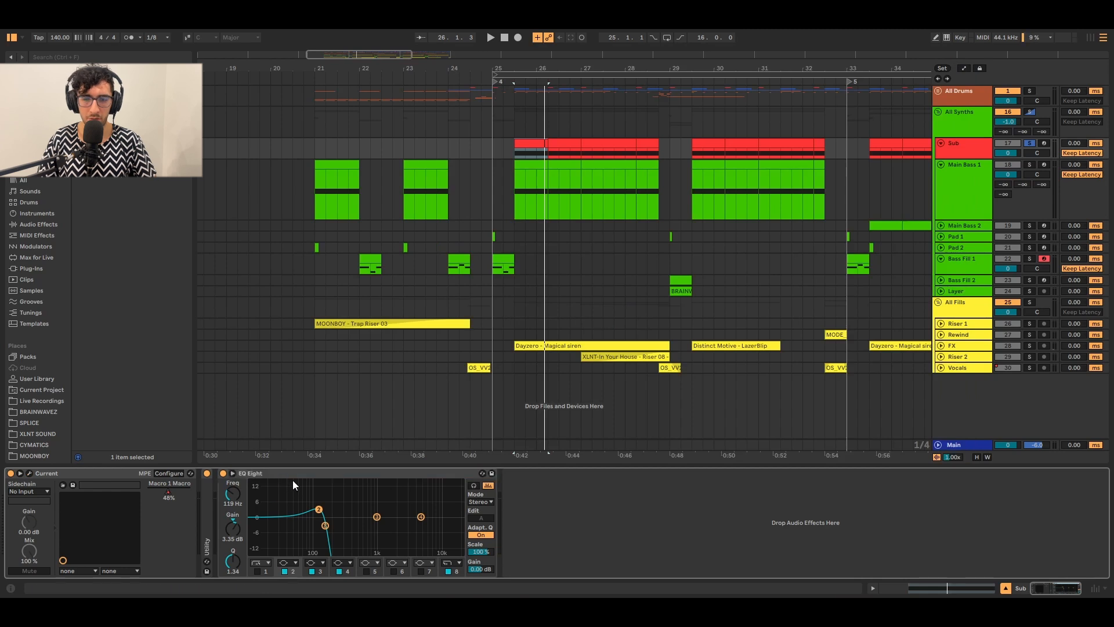
Inspect another EQ band, unsolo the Sub track, and set playback start near bar 33.
{"action": "left_click", "coordinate": [325, 525]}
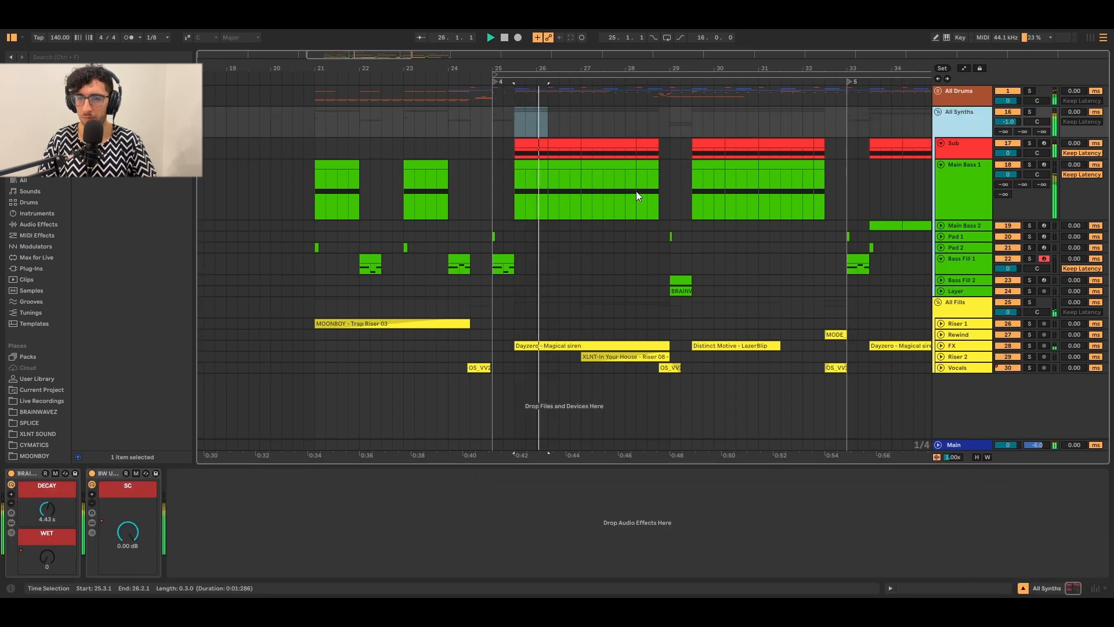
{"action": "left_click", "coordinate": [636, 190]}
{"action": "left_click", "coordinate": [587, 137]}
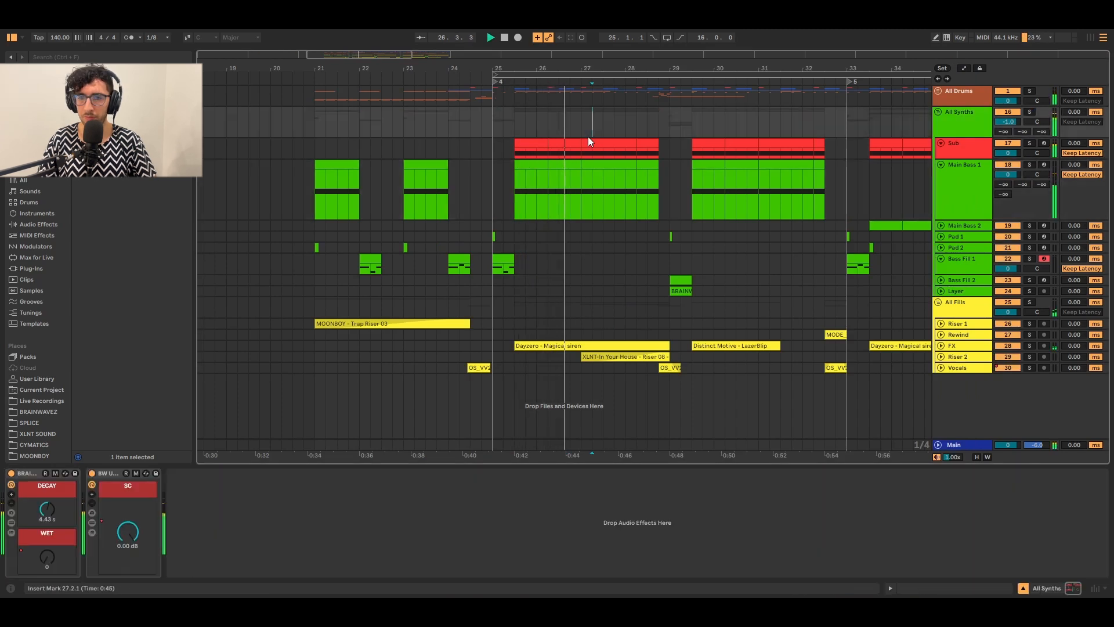
{"action": "scroll", "coordinate": [588, 138], "scroll_direction": "down", "scroll_amount": 3}
{"action": "left_click", "coordinate": [734, 166]}
{"action": "scroll", "coordinate": [745, 172], "scroll_direction": "up", "scroll_amount": 3}
{"action": "left_click", "coordinate": [672, 179]}
{"action": "key", "text": "space"}
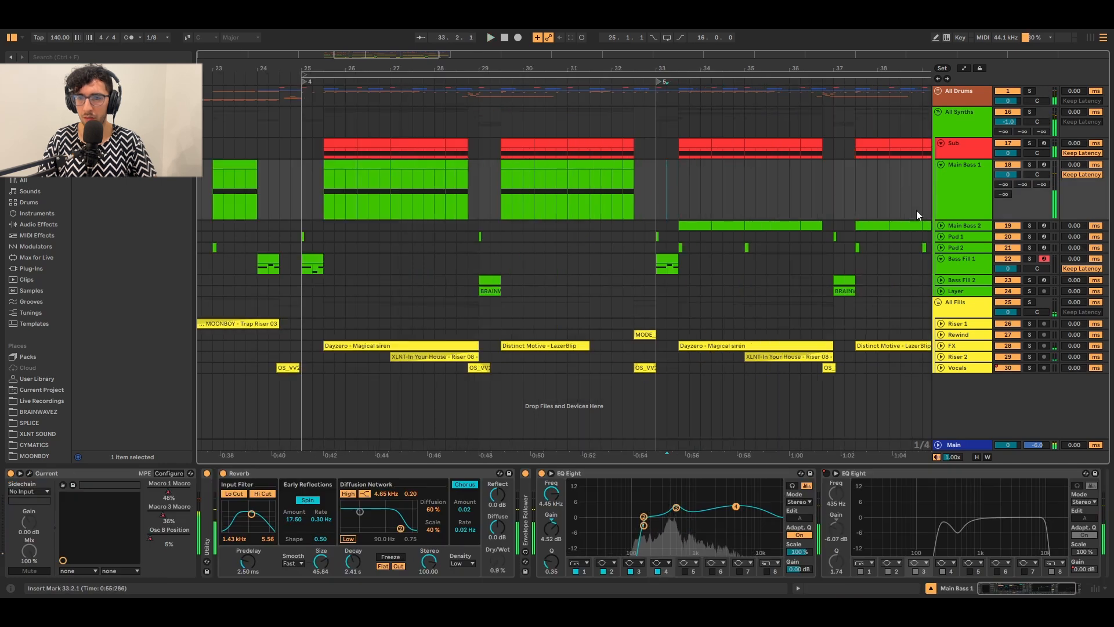
Select Main Bass 2's clip at bar 33, make the track taller, and open its Current patch.
{"action": "left_click", "coordinate": [941, 225]}
{"action": "left_click", "coordinate": [685, 229]}
{"action": "key", "text": "space"}
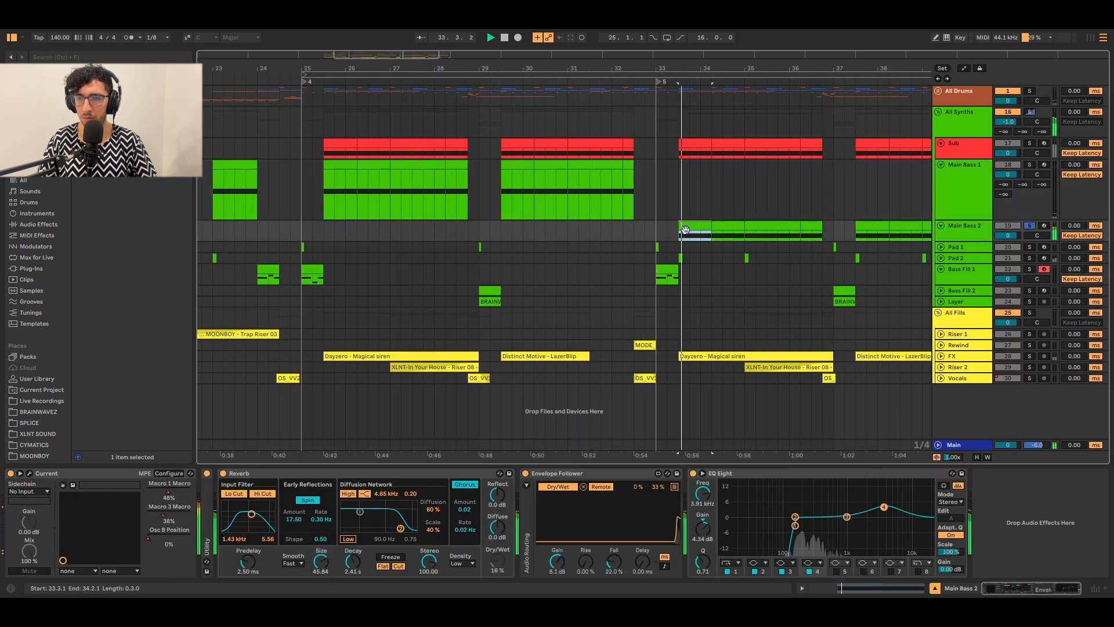
{"action": "left_click_drag", "start_coordinate": [520, 199], "coordinate": [303, 194]}
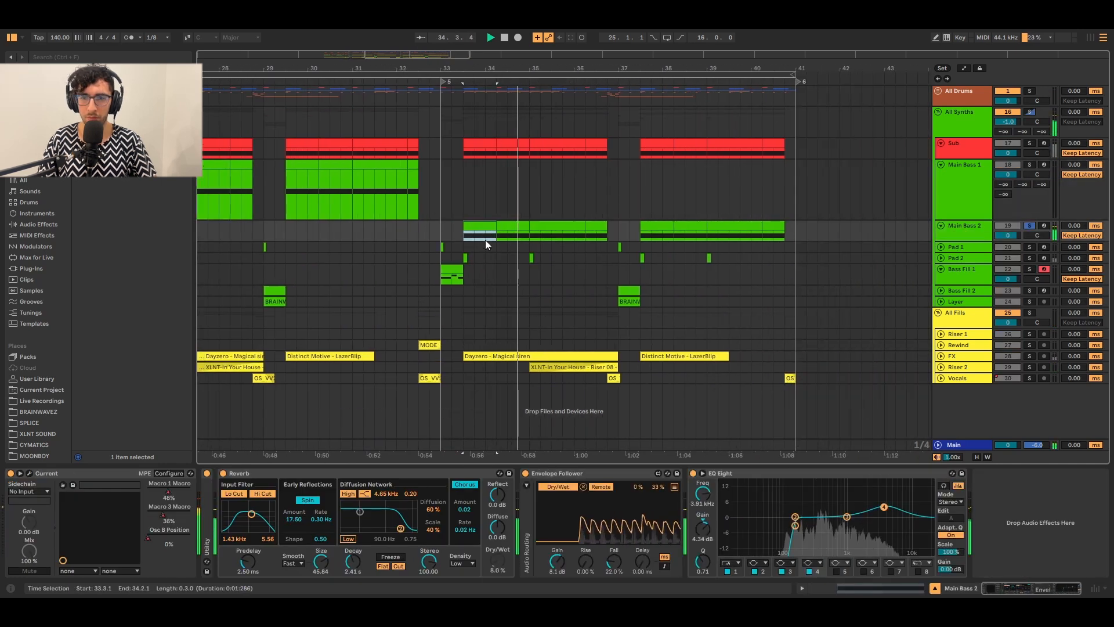
{"action": "left_click_drag", "start_coordinate": [554, 228], "coordinate": [699, 211]}
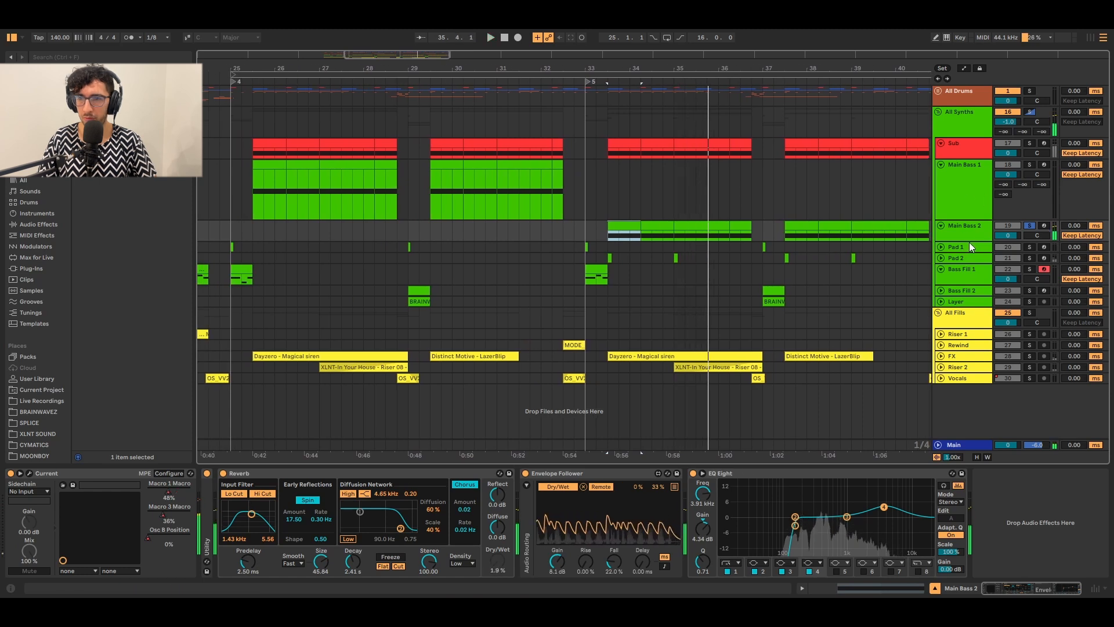
{"action": "left_click_drag", "start_coordinate": [969, 242], "coordinate": [969, 290]}
{"action": "key", "text": "space"}
{"action": "left_click", "coordinate": [619, 226]}
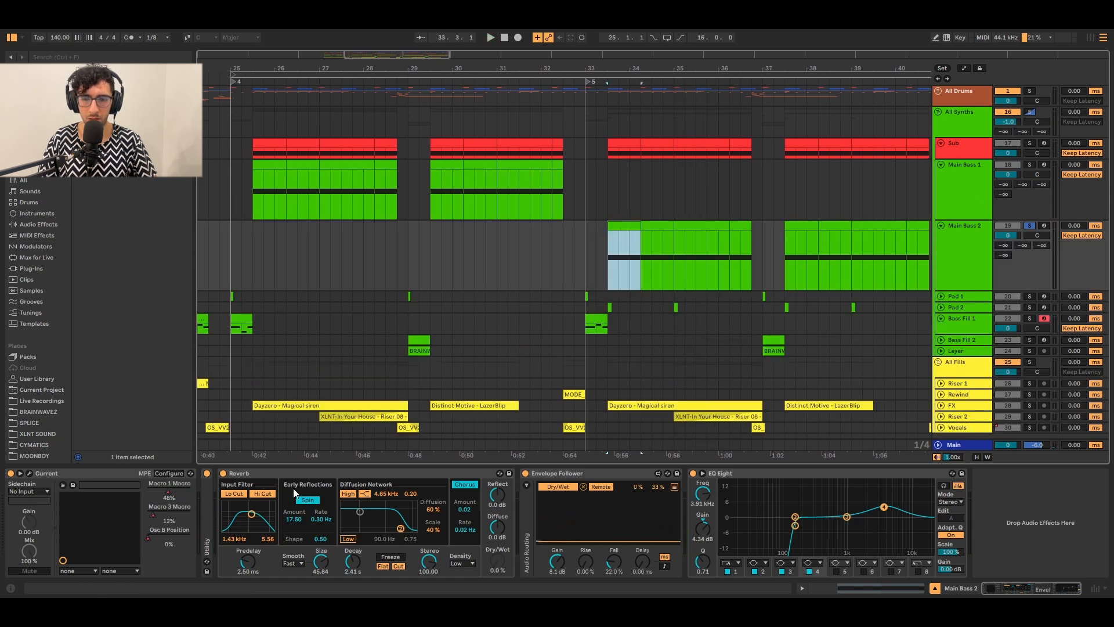
{"action": "left_click", "coordinate": [28, 474]}
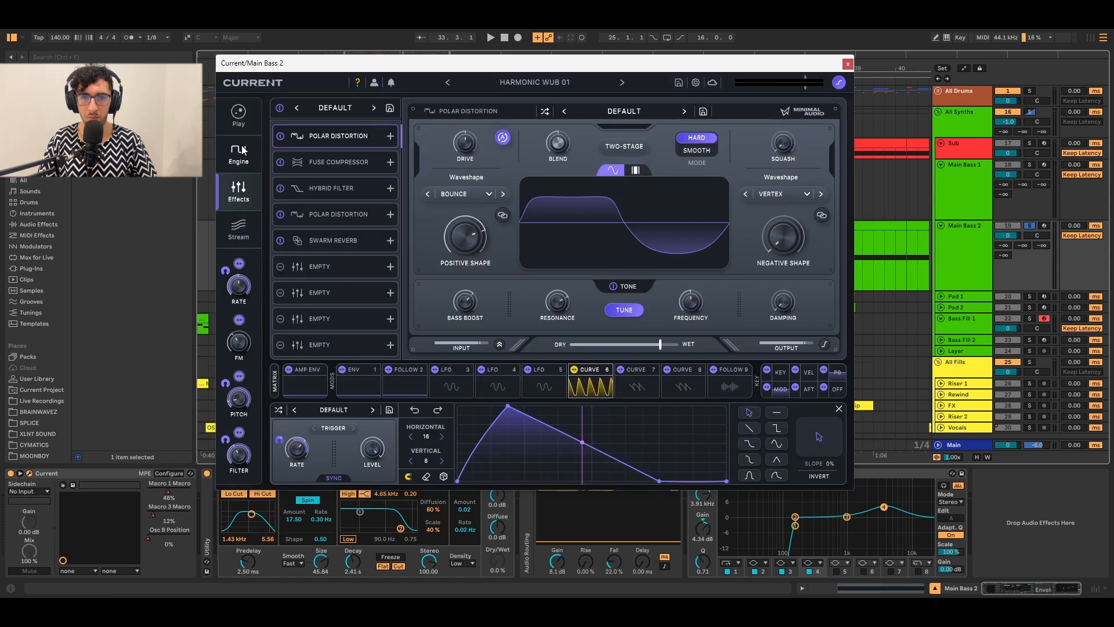
Audition the second Polar Distortion slot, then show Curve 6's routings to Osc A Level and Sub Level.
{"action": "left_click", "coordinate": [333, 214]}
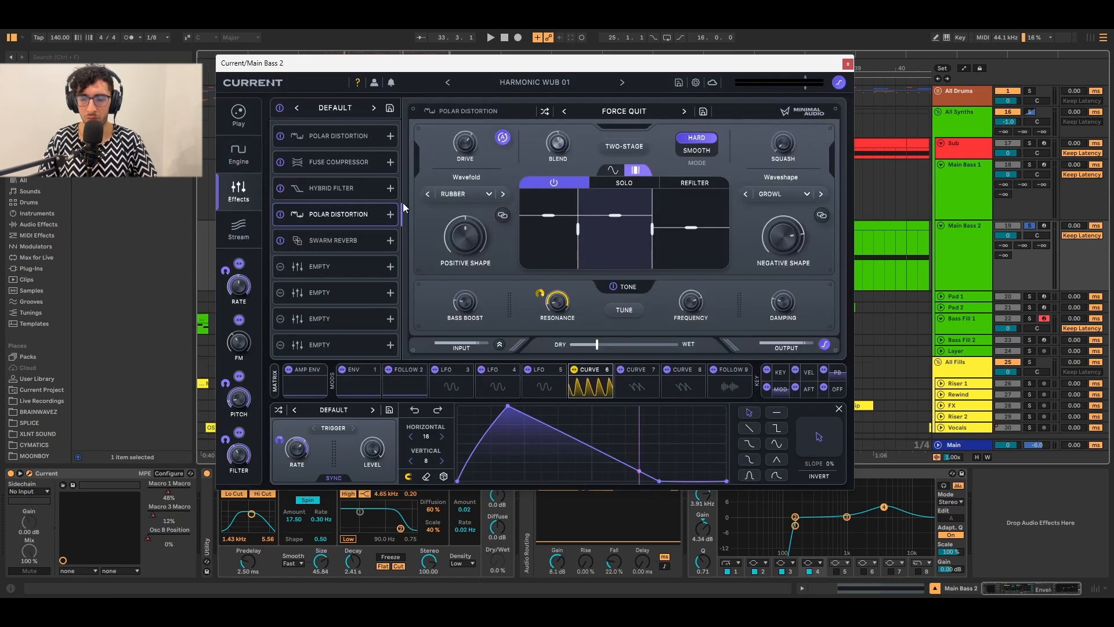
{"action": "left_click", "coordinate": [612, 110]}
{"action": "left_click", "coordinate": [609, 112]}
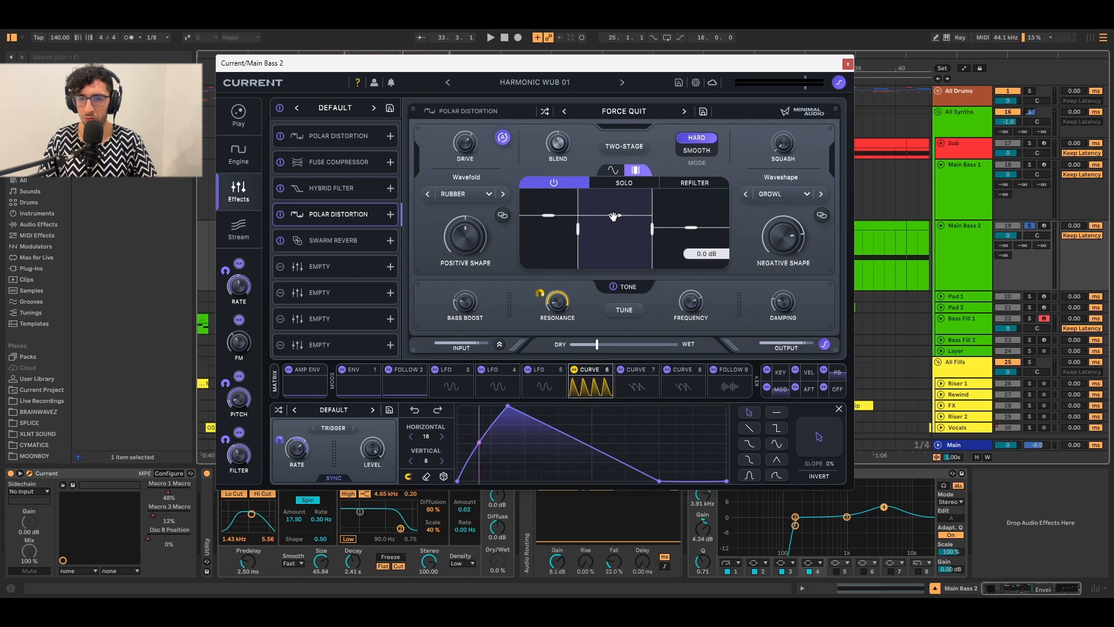
{"action": "key", "text": "space"}
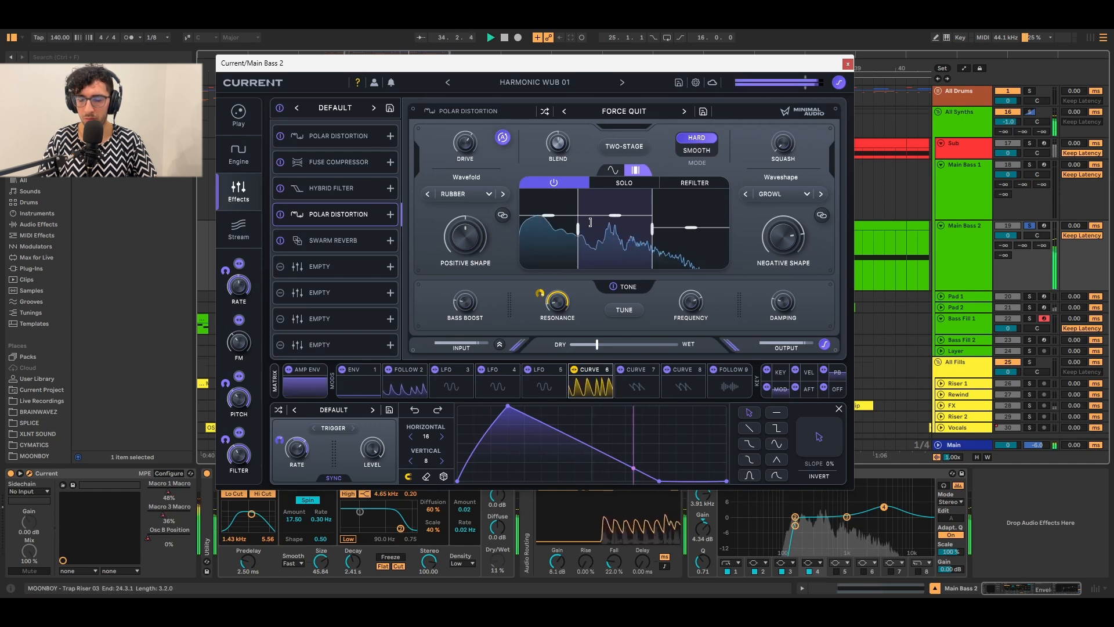
{"action": "key", "text": "space"}
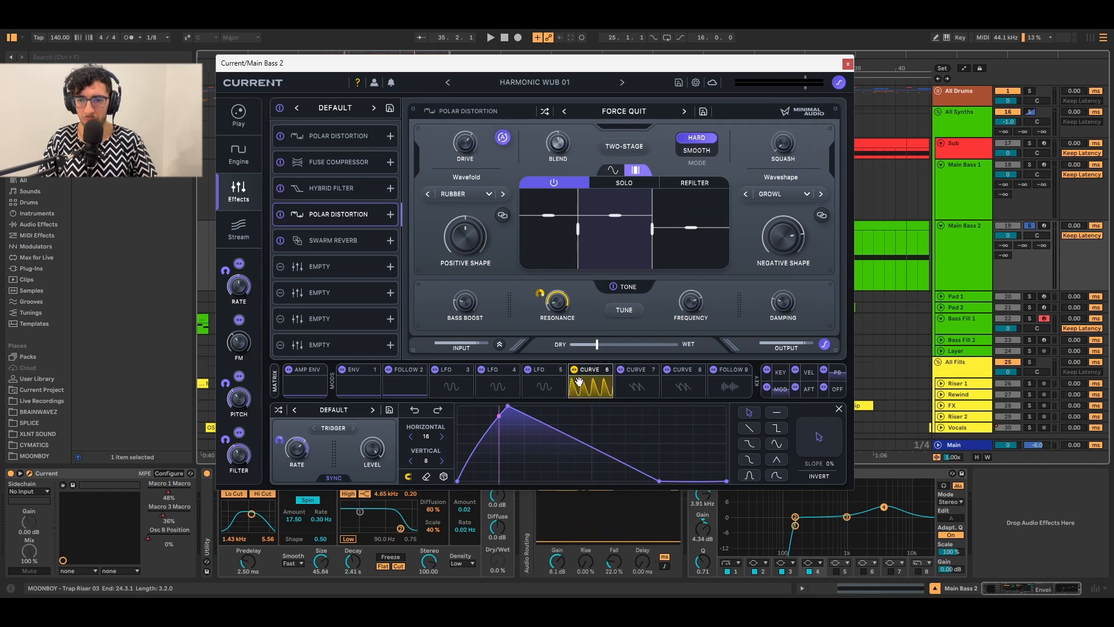
{"action": "mouse_move", "coordinate": [540, 290]}
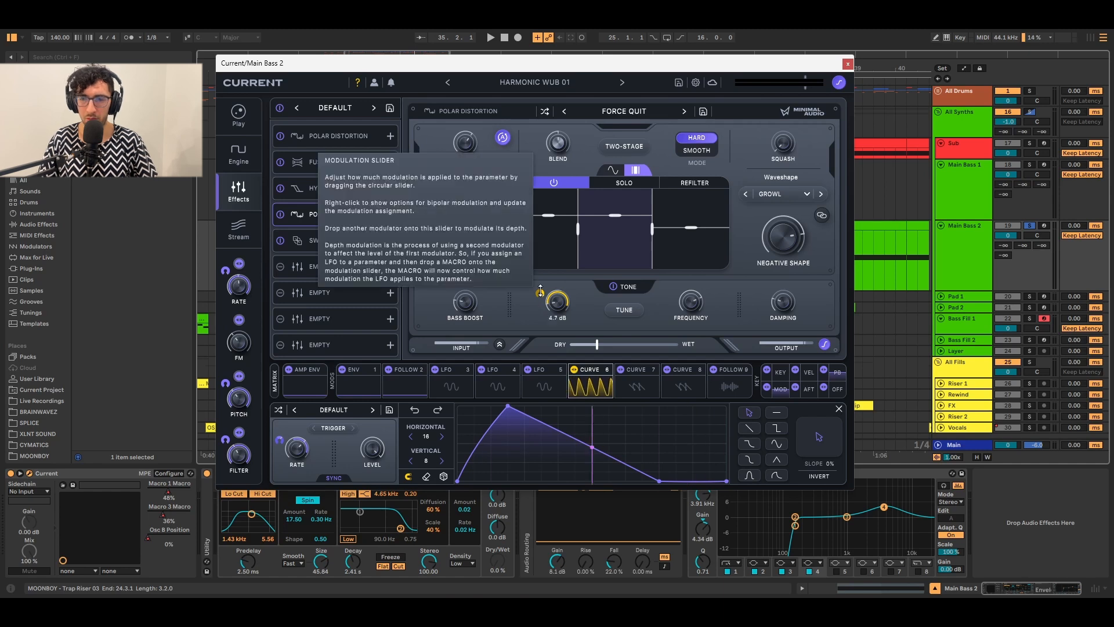
{"action": "left_click", "coordinate": [591, 387]}
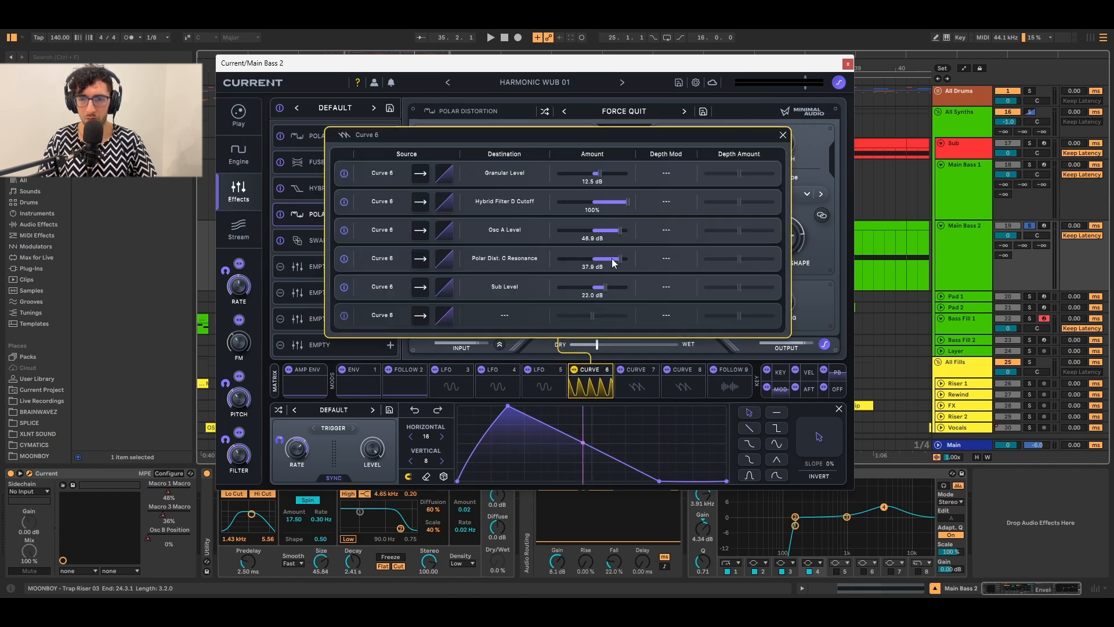
Close Curve 6's routings, show automation lanes including Macro 1, and play from near bar 35.
{"action": "left_click", "coordinate": [599, 349]}
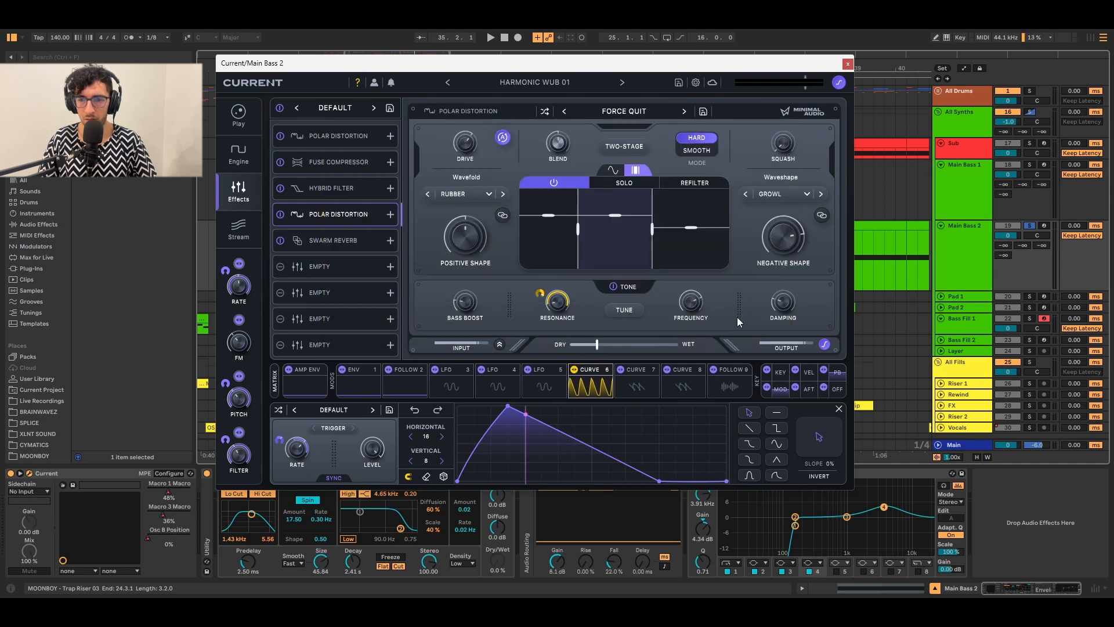
{"action": "mouse_move", "coordinate": [771, 229]}
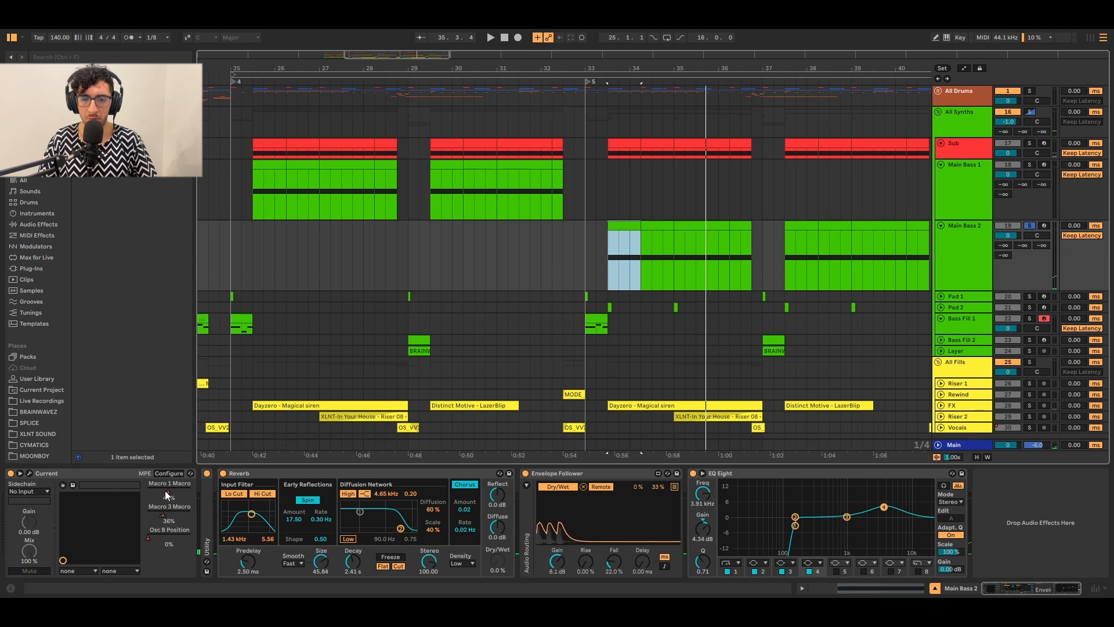
{"action": "left_click", "coordinate": [166, 492]}
{"action": "key", "text": "a"}
{"action": "left_click", "coordinate": [678, 280]}
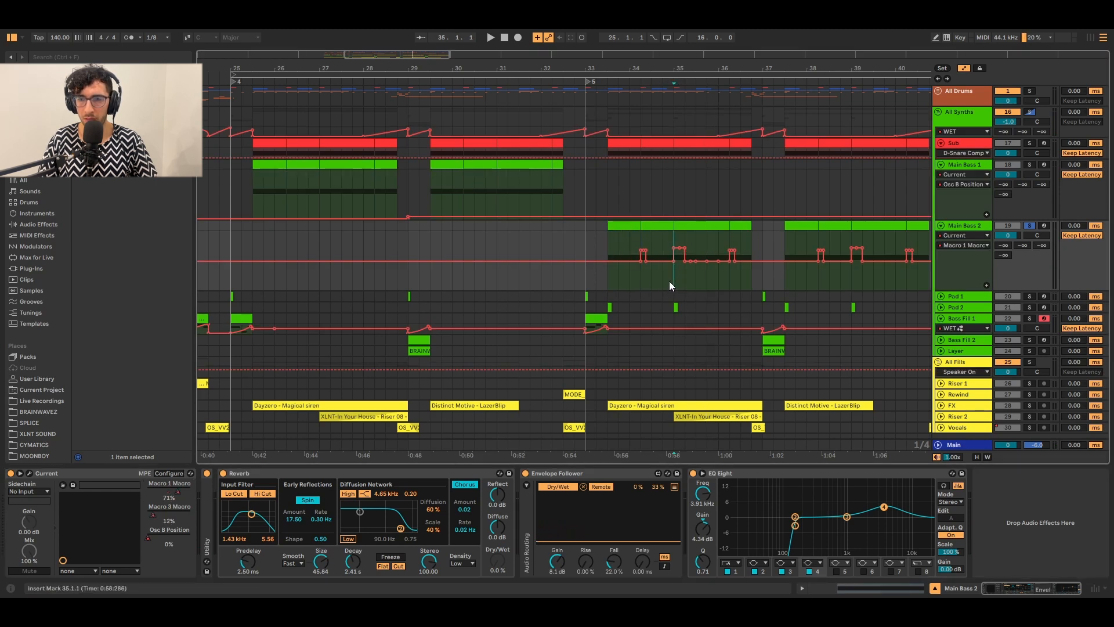
{"action": "key", "text": "space"}
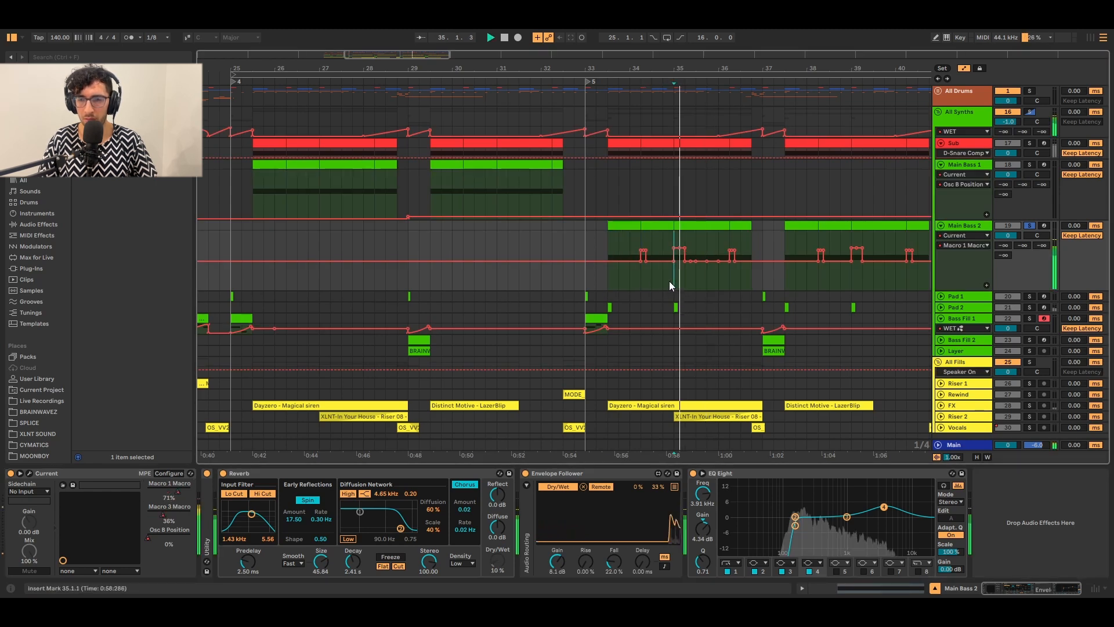
Stop playback, hide the automation lanes, and fit all tracks to the window height.
{"action": "left_click", "coordinate": [725, 275]}
{"action": "key", "text": "space"}
{"action": "left_click", "coordinate": [603, 284]}
{"action": "key", "text": "s"}
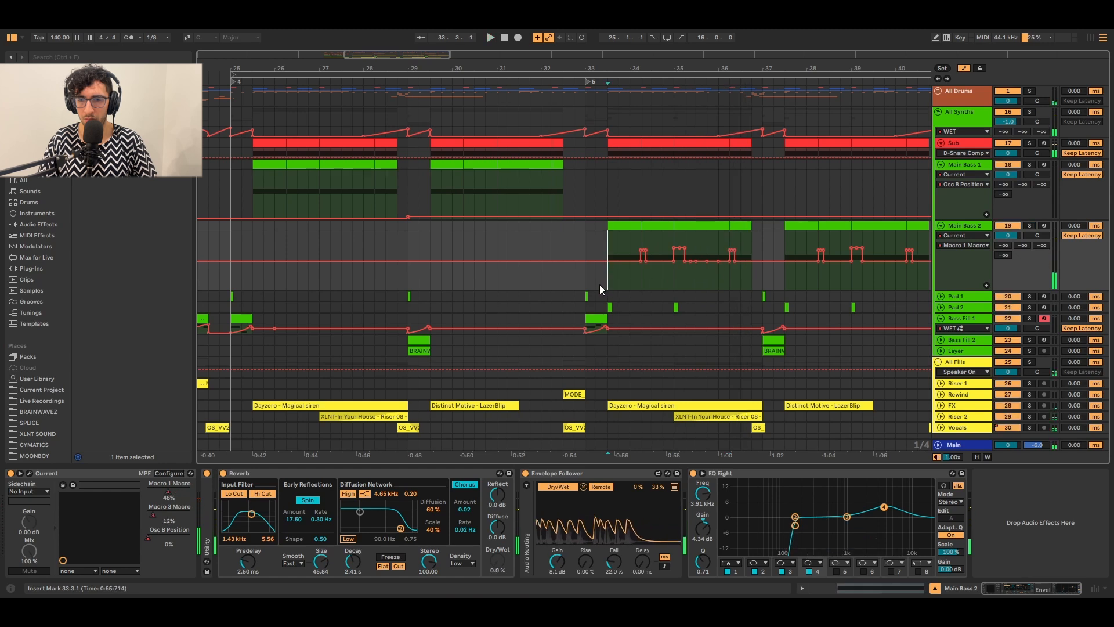
{"action": "key", "text": "a"}
{"action": "left_click", "coordinate": [967, 236]}
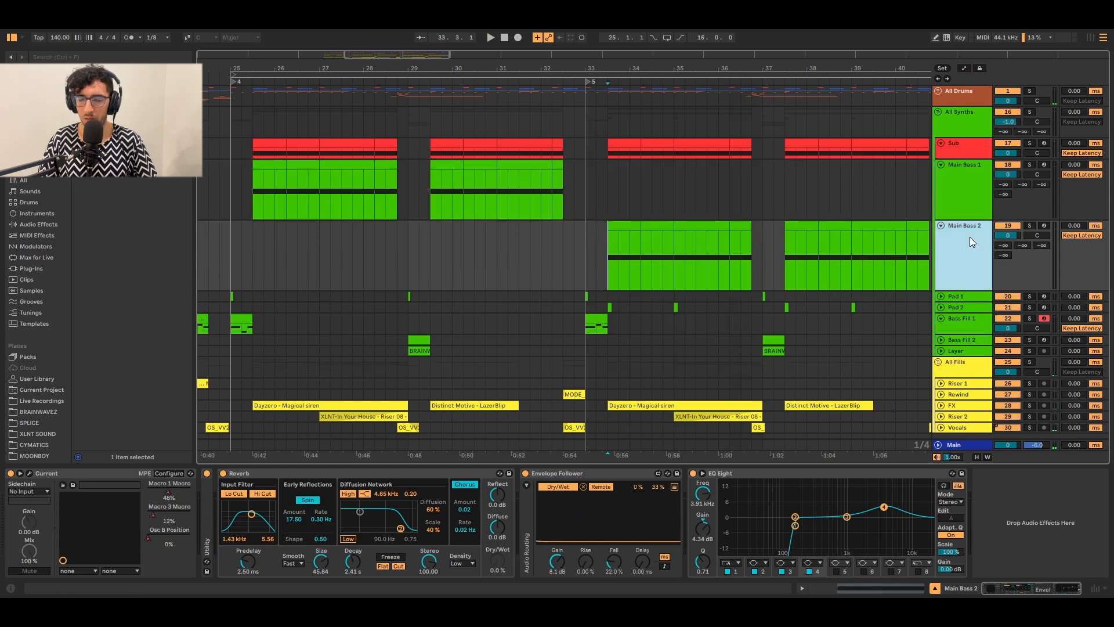
{"action": "key", "text": "h"}
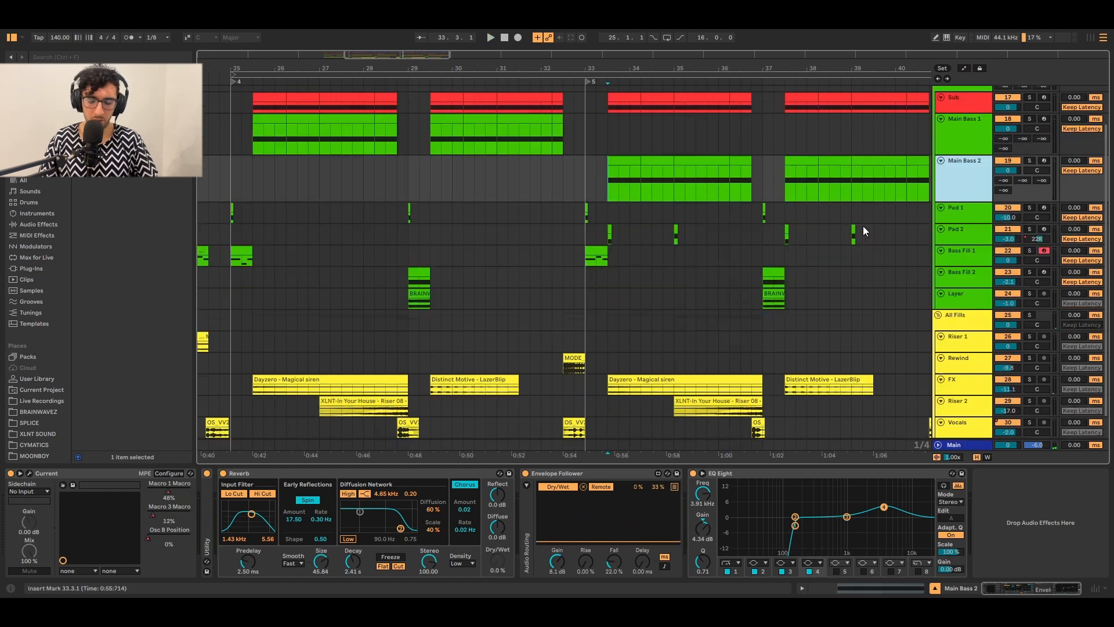
Solo Pad 1, play it from bar 25, and open its Current synth.
{"action": "left_click", "coordinate": [643, 238]}
{"action": "left_click", "coordinate": [287, 255]}
{"action": "left_click", "coordinate": [221, 217]}
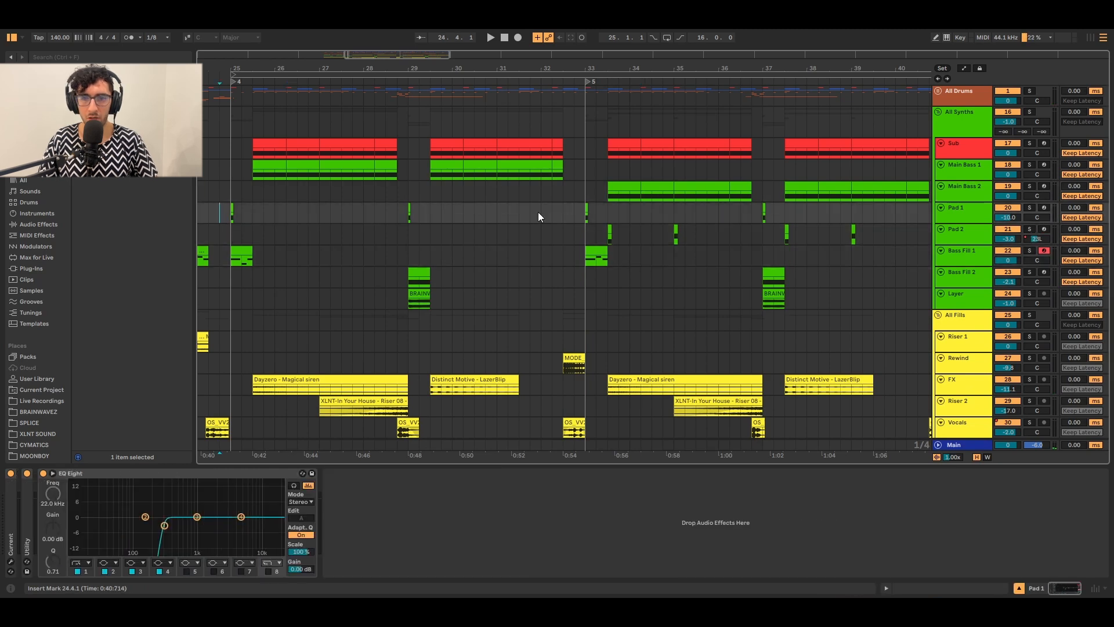
{"action": "left_click", "coordinate": [586, 216]}
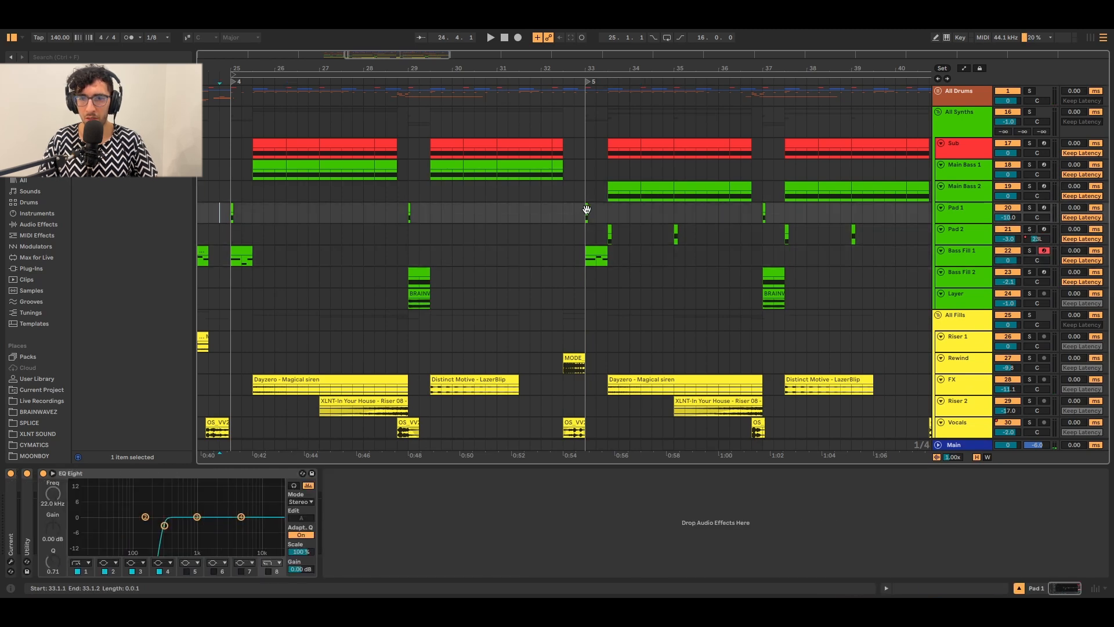
{"action": "left_click", "coordinate": [227, 211]}
{"action": "key", "text": "s"}
{"action": "key", "text": "space"}
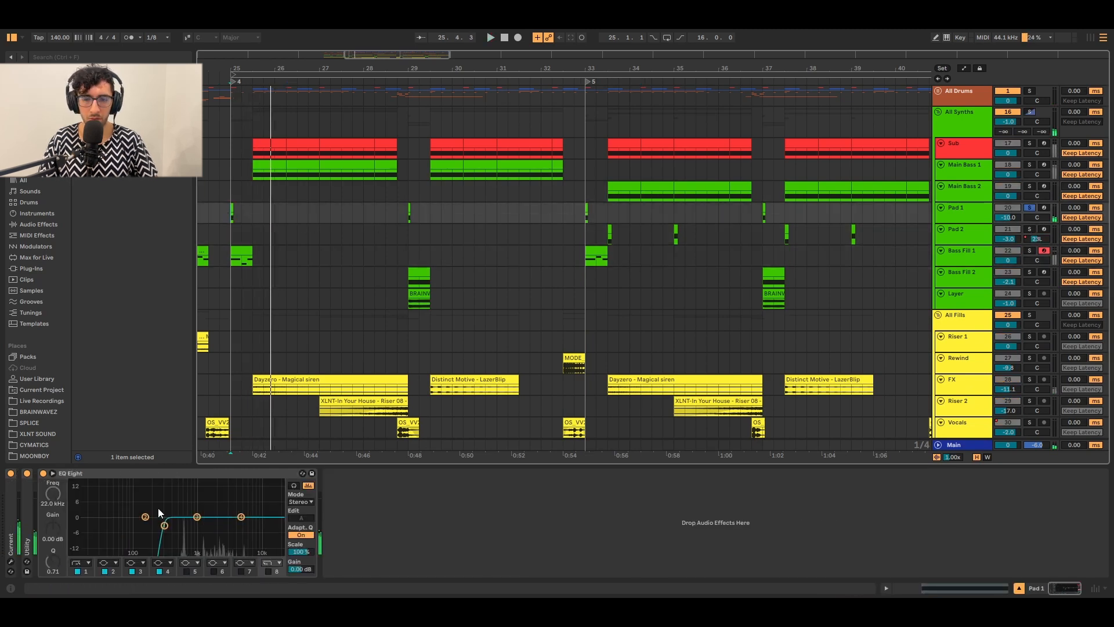
{"action": "left_click", "coordinate": [11, 561]}
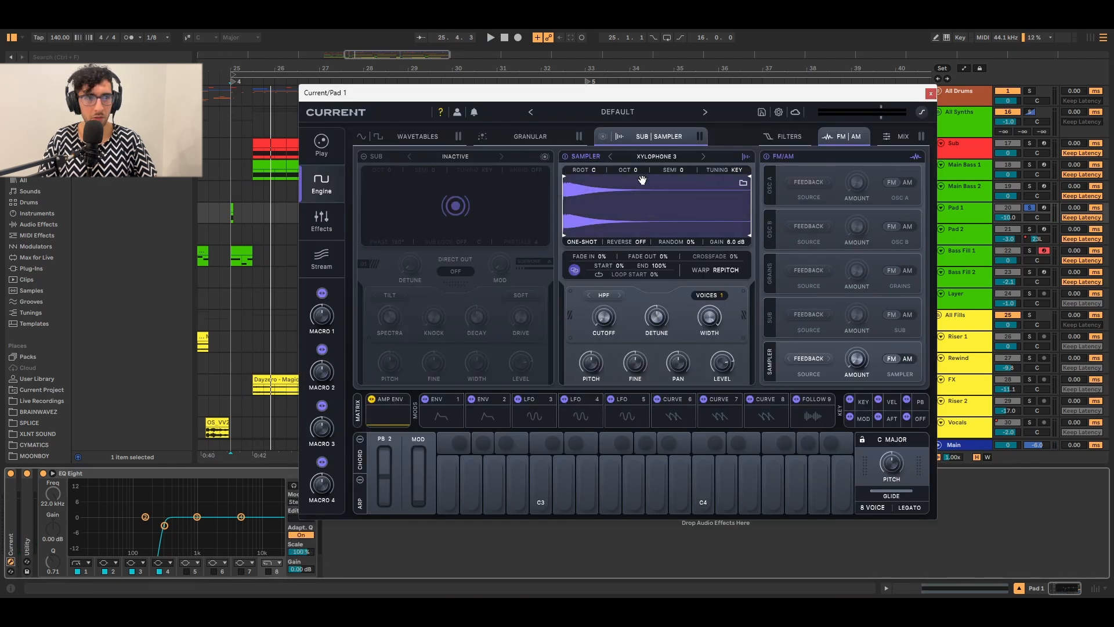
Preview Pad 1 and review its MIX and FM|AM panels and Swarm Reverb Large Hall effects chain.
{"action": "key", "text": "space"}
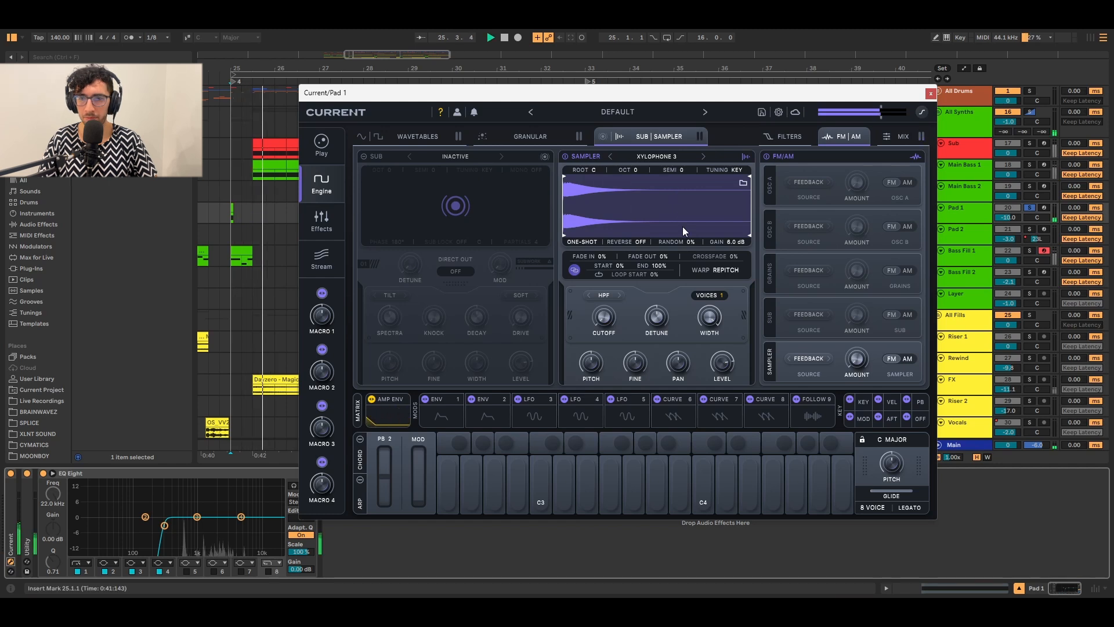
{"action": "key", "text": "space"}
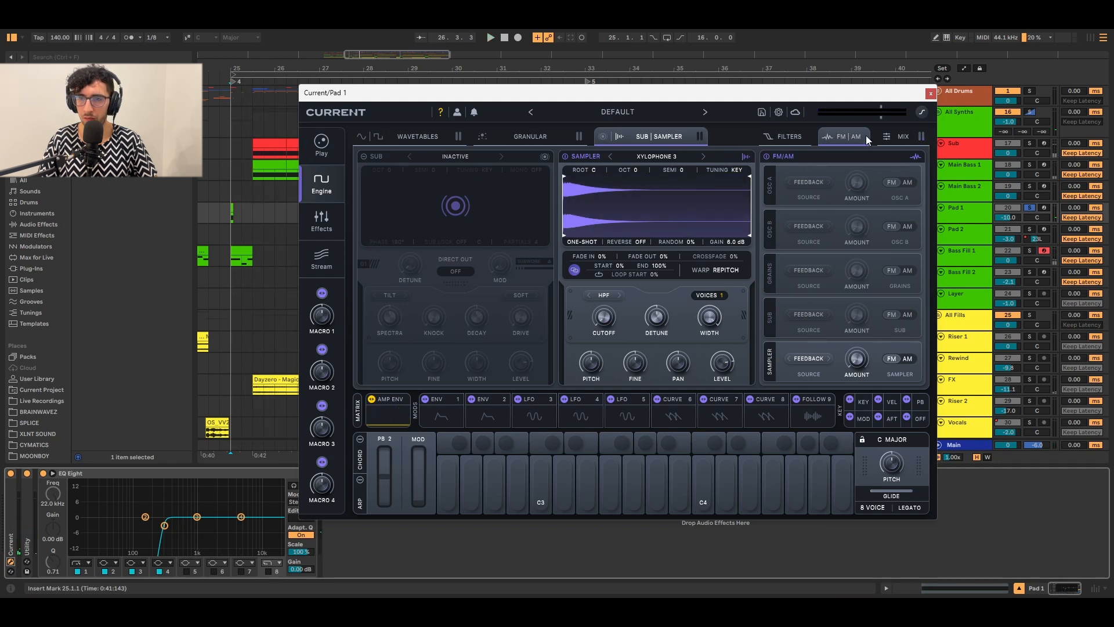
{"action": "left_click", "coordinate": [893, 137]}
{"action": "left_click", "coordinate": [843, 136]}
{"action": "left_click", "coordinate": [323, 220]}
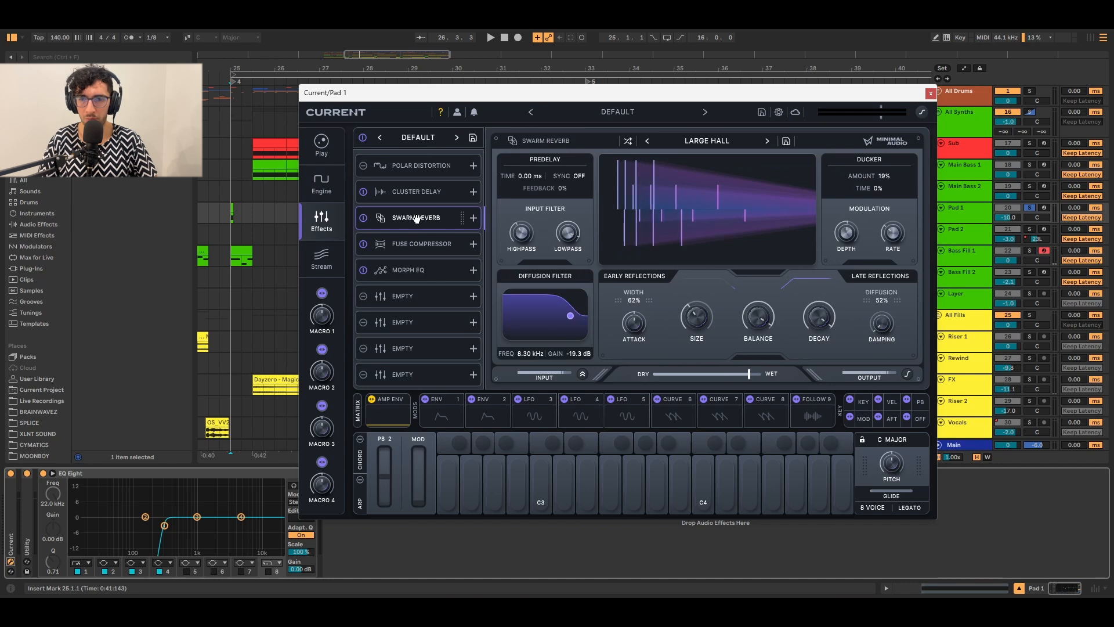
{"action": "key", "text": "space"}
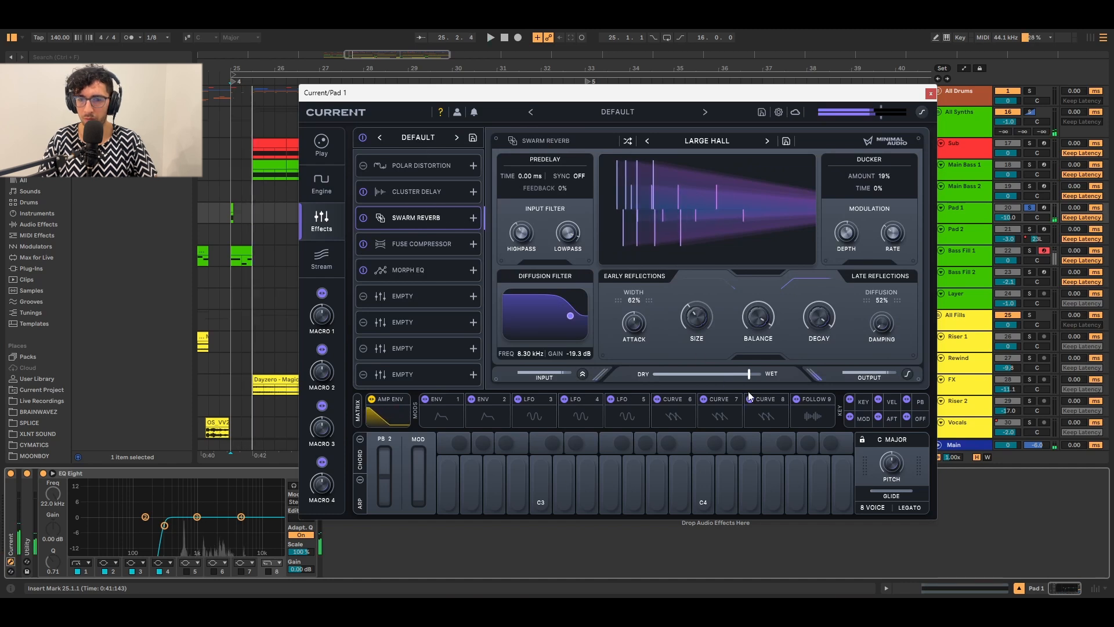
{"action": "mouse_move", "coordinate": [753, 374]}
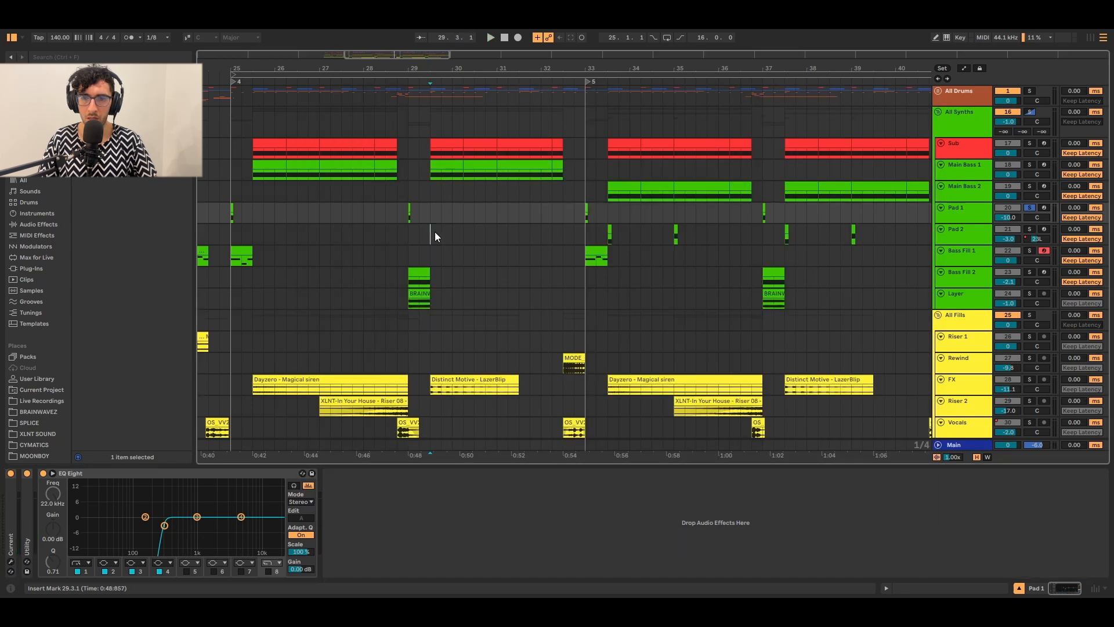
Solo Pad 2, play from 33.3.1, and open its Current synth.
{"action": "left_click", "coordinate": [434, 232]}
{"action": "left_click", "coordinate": [604, 230]}
{"action": "key", "text": "s"}
{"action": "key", "text": "space"}
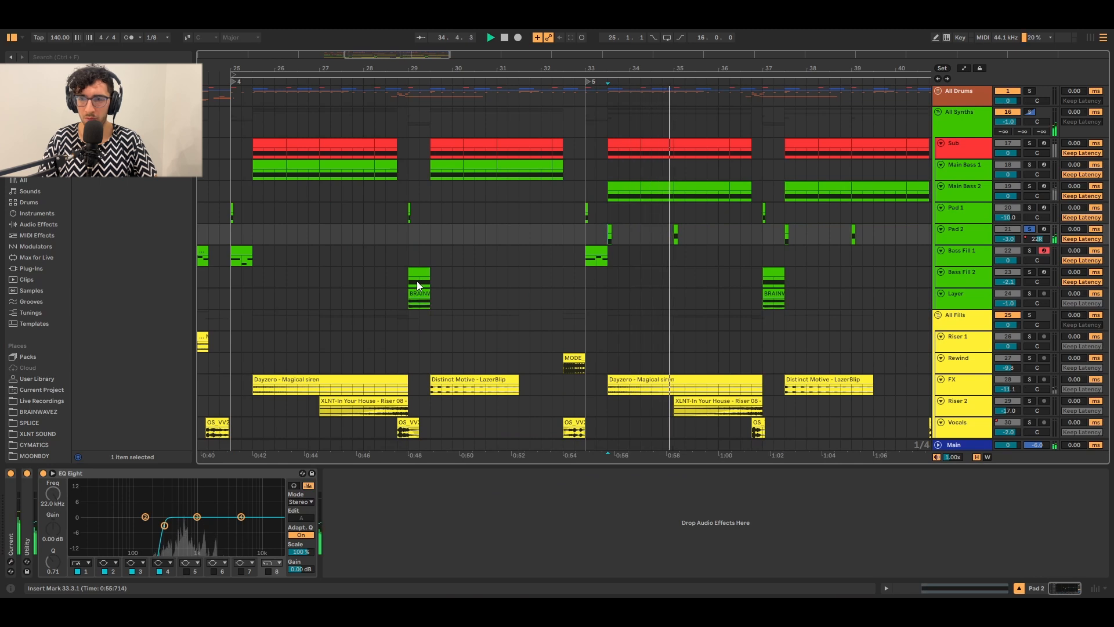
{"action": "left_click", "coordinate": [10, 562]}
Check the granular layer's Aftermath sample, preview it, and view the FILTERS, FM|AM and MIX panels.
{"action": "left_click", "coordinate": [318, 220]}
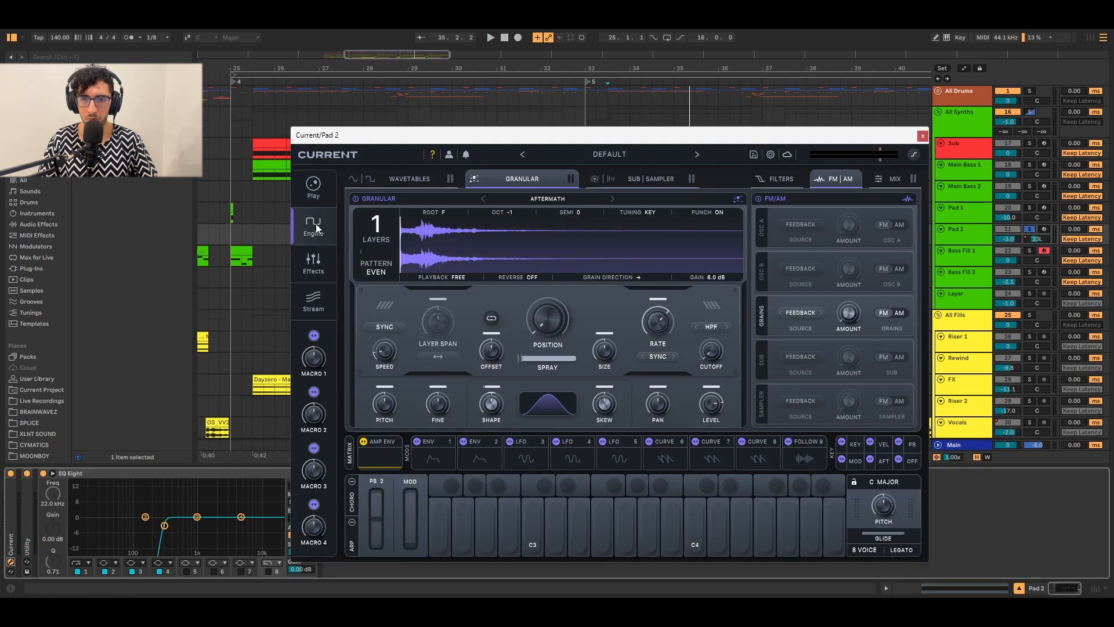
{"action": "left_click", "coordinate": [538, 197]}
{"action": "left_click", "coordinate": [538, 196]}
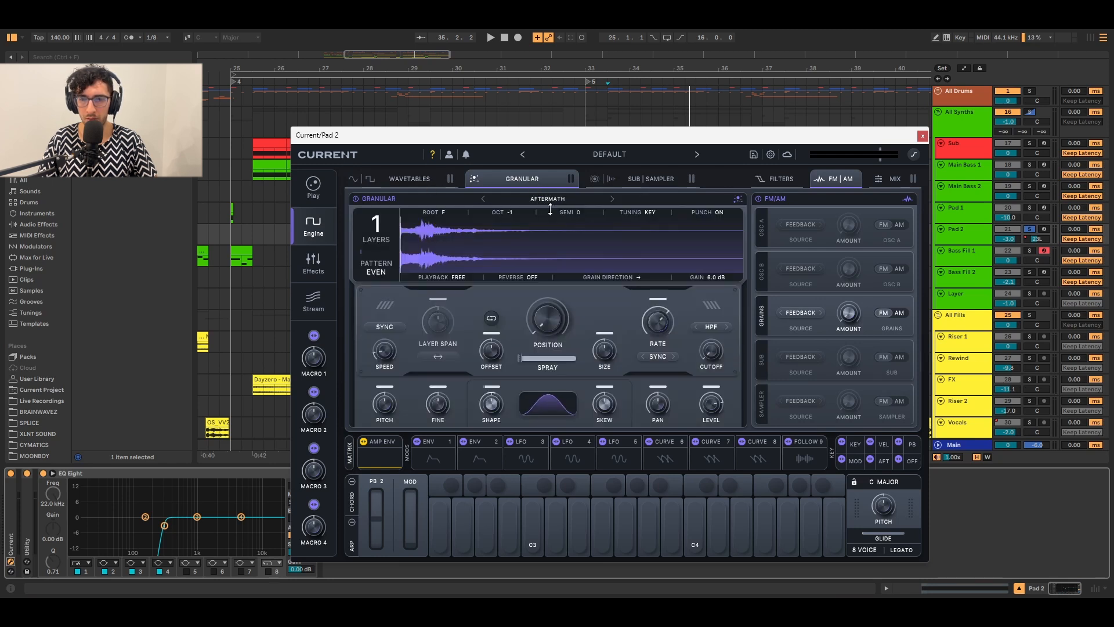
{"action": "key", "text": "space"}
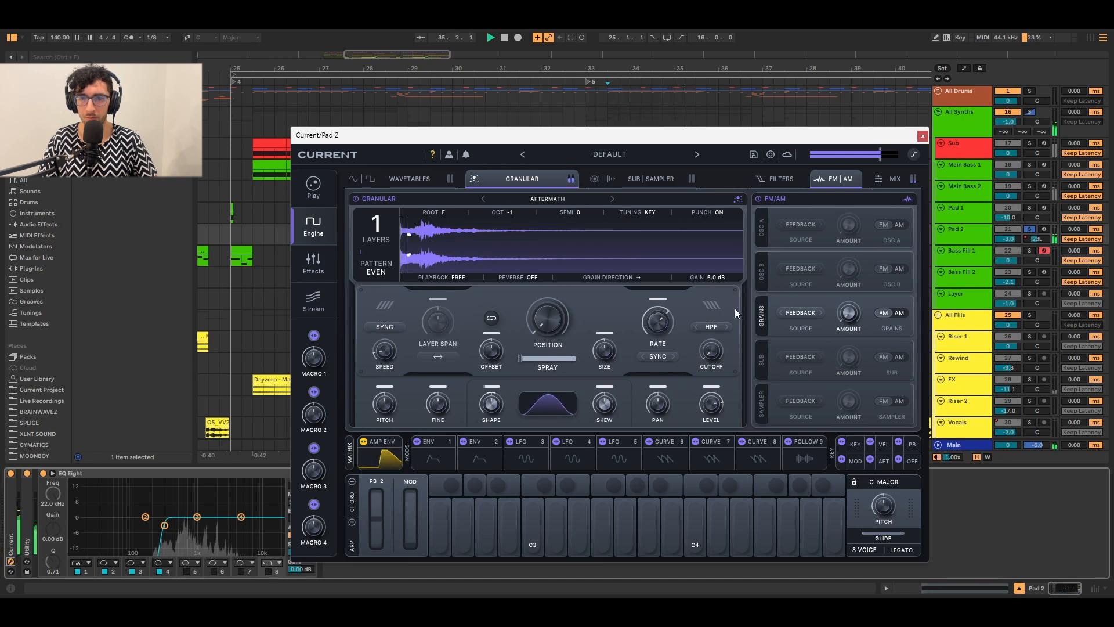
{"action": "key", "text": "space"}
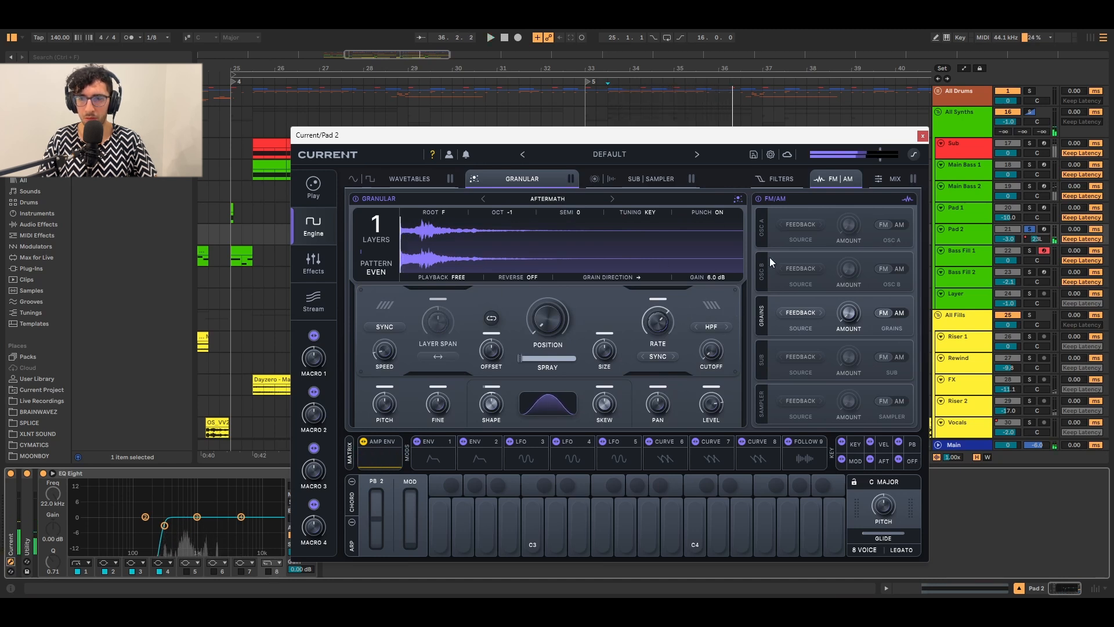
{"action": "left_click", "coordinate": [782, 178]}
{"action": "left_click", "coordinate": [824, 179]}
{"action": "left_click", "coordinate": [890, 179]}
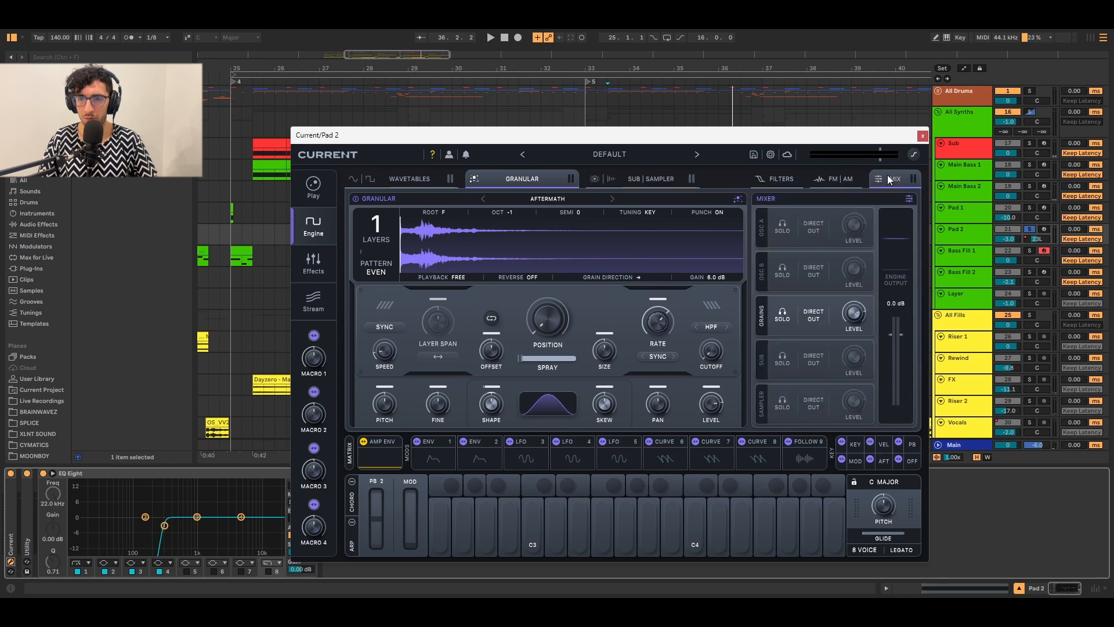
Bypass Morph EQ and hear Pad 2 through Polar Distortion's Clipped Low Mids preset alone.
{"action": "left_click", "coordinate": [294, 266]}
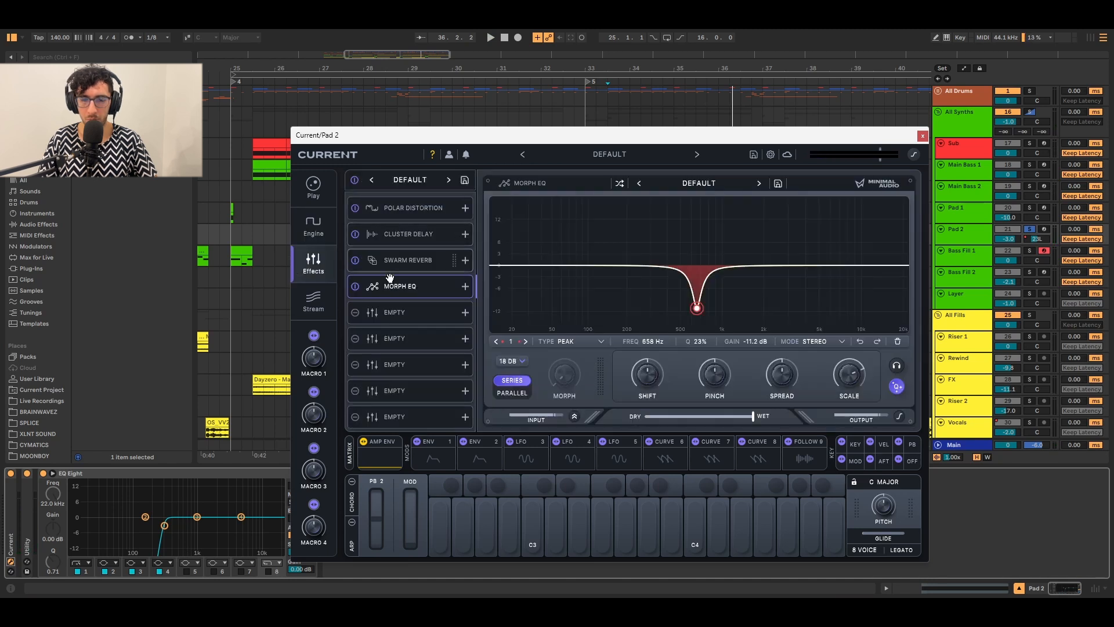
{"action": "left_click", "coordinate": [353, 286]}
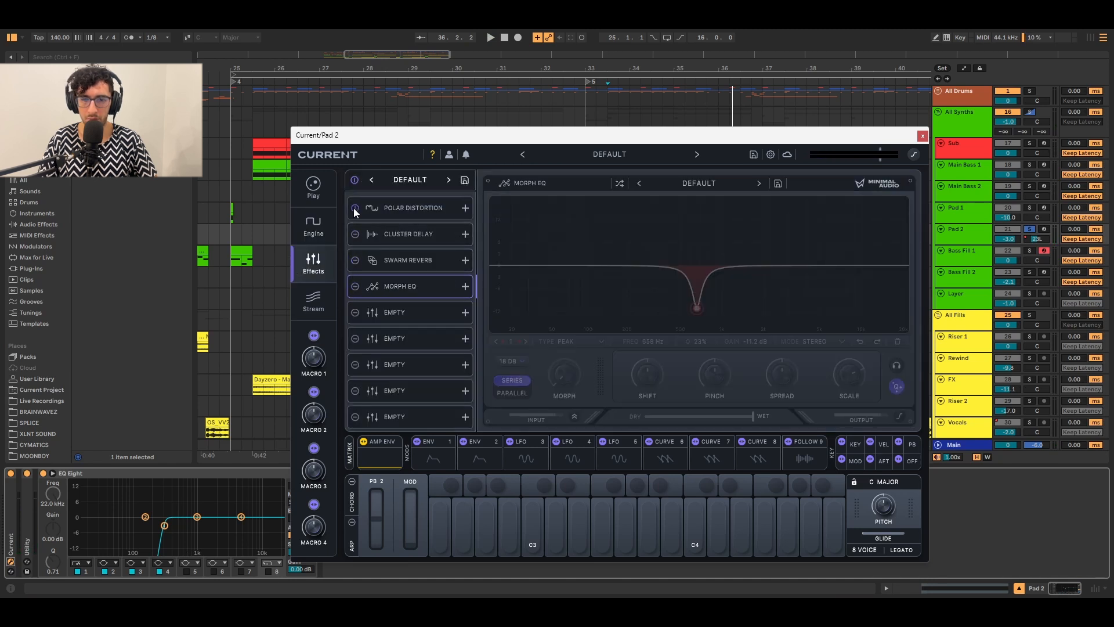
{"action": "key", "text": "space"}
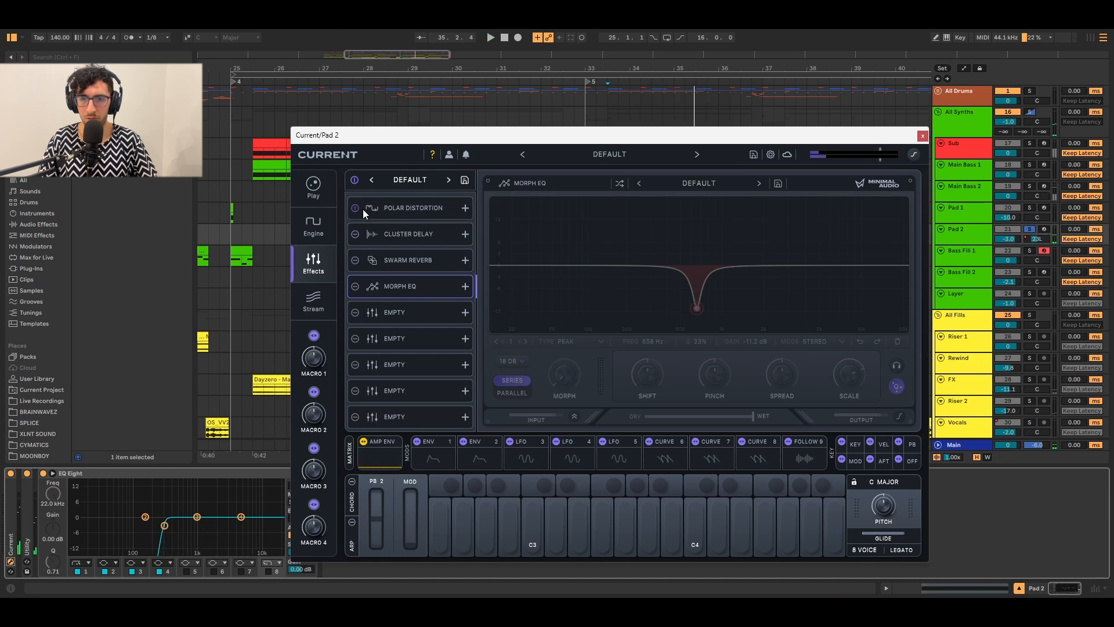
{"action": "left_click", "coordinate": [410, 209]}
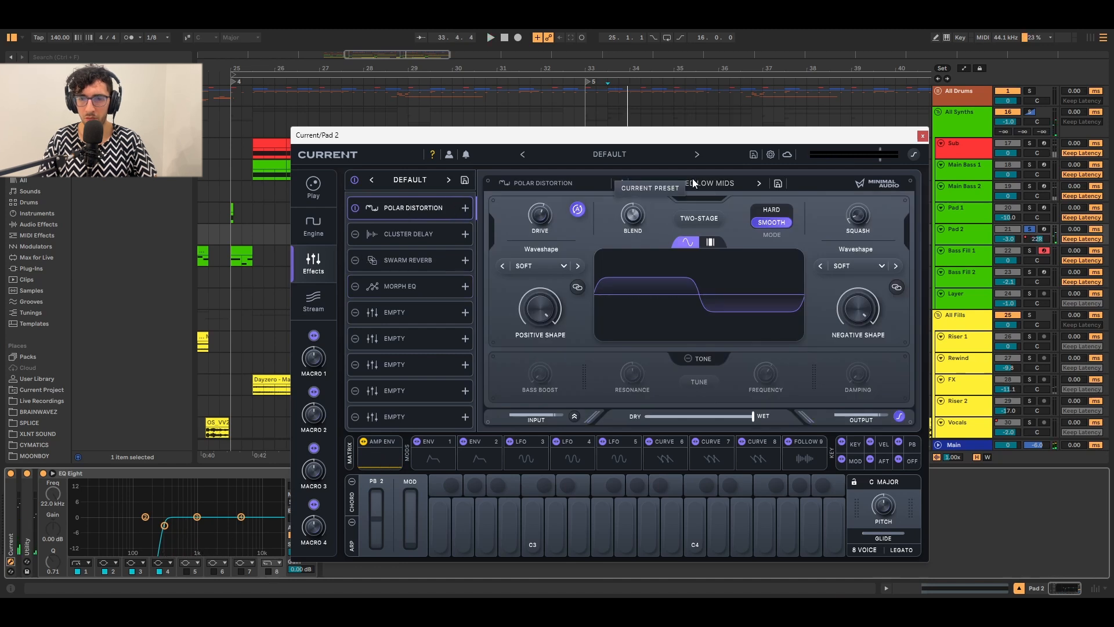
{"action": "key", "text": "space"}
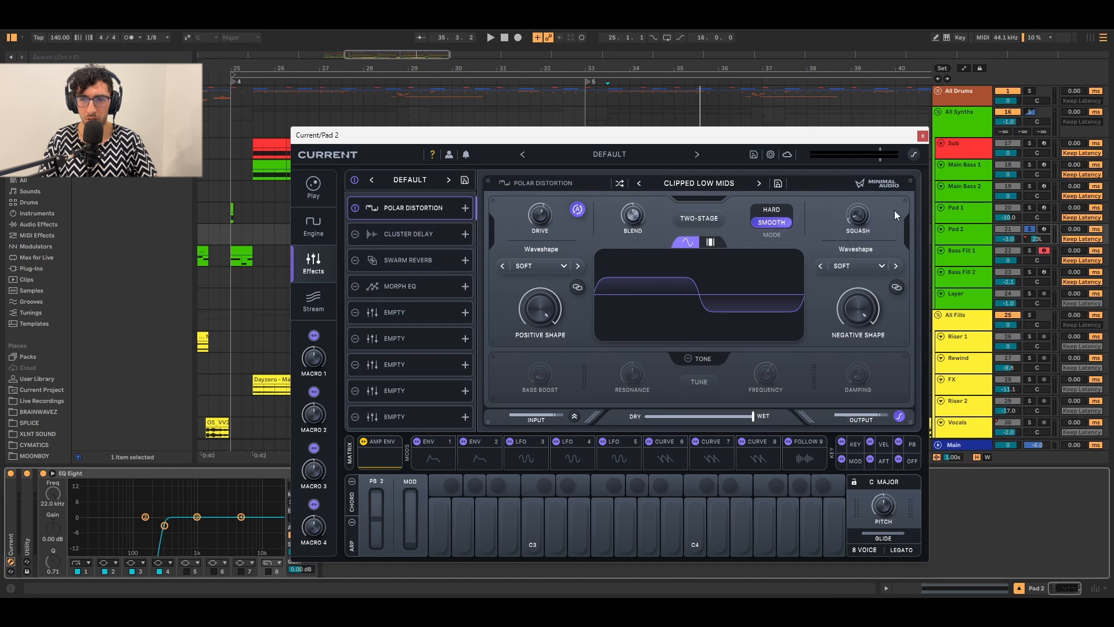
{"action": "key", "text": "space"}
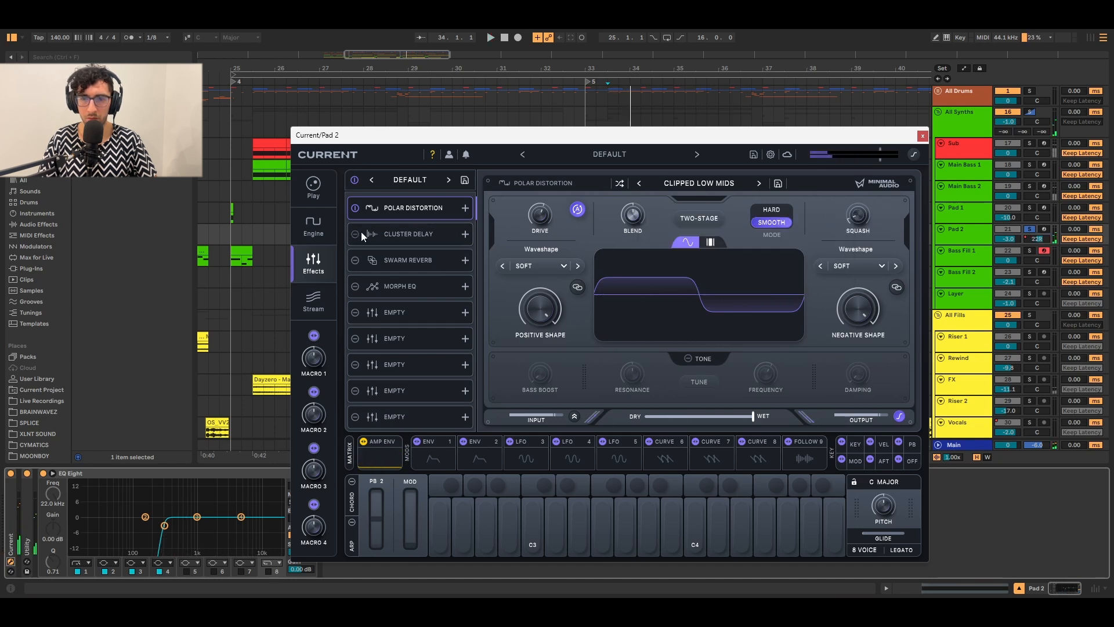
Audition Cluster Delay, re-enable Swarm Reverb, and play Pad 2 through the full chain including Morph EQ.
{"action": "left_click", "coordinate": [361, 234]}
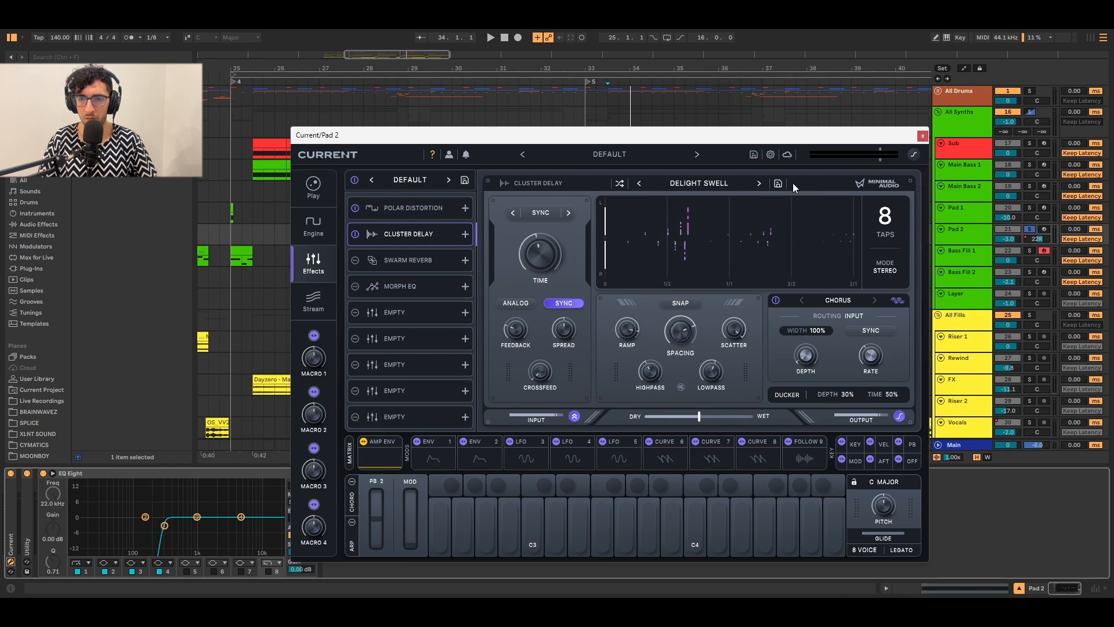
{"action": "key", "text": "space"}
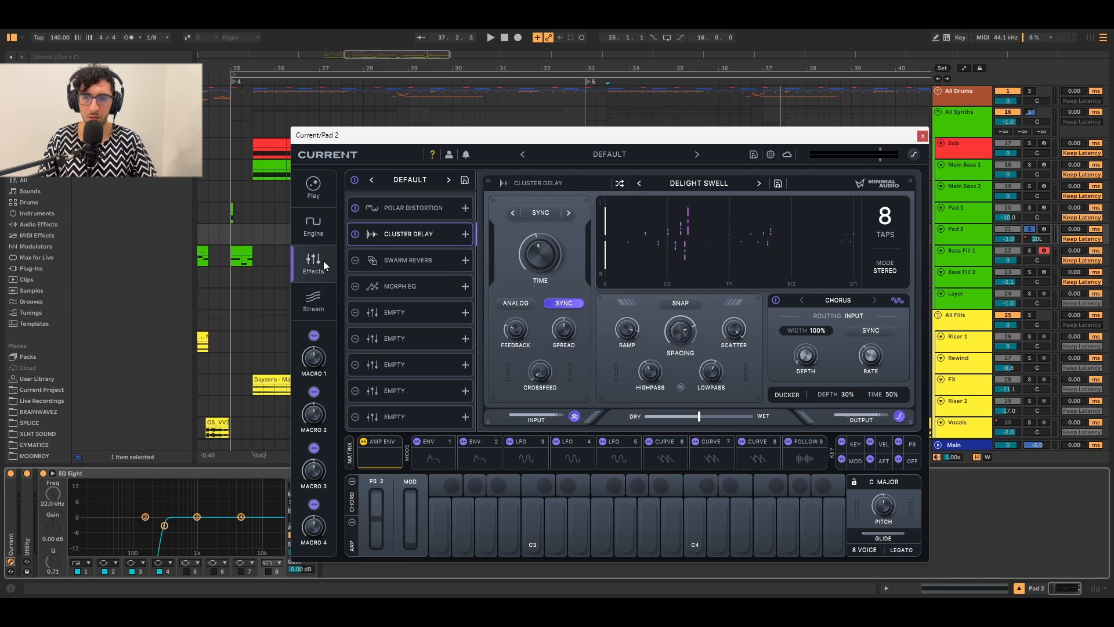
{"action": "left_click", "coordinate": [381, 262]}
{"action": "left_click", "coordinate": [355, 261]}
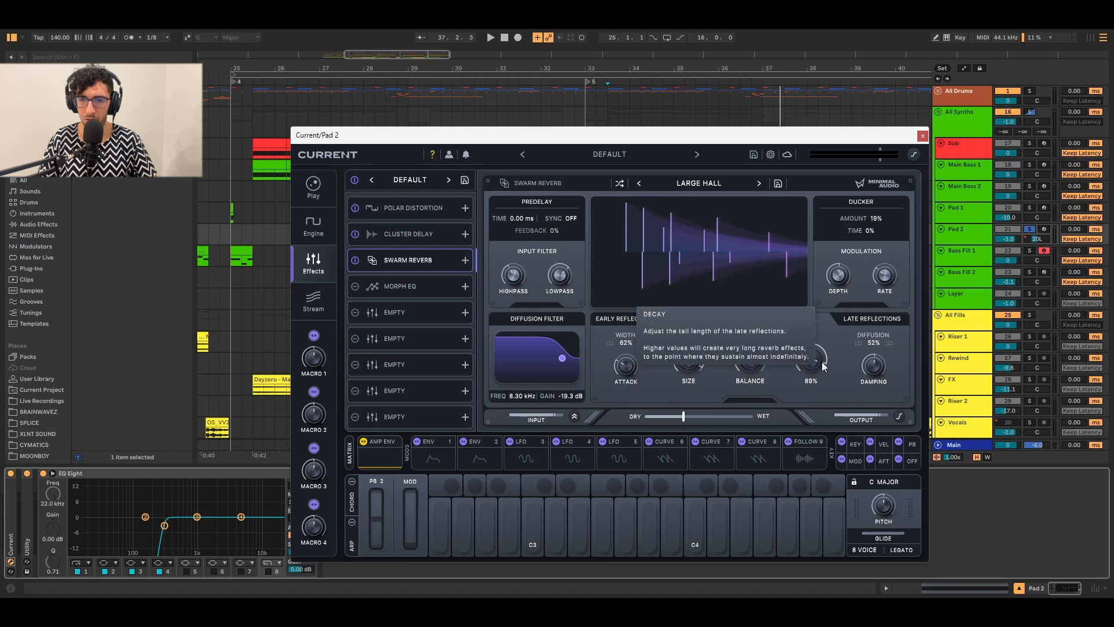
{"action": "key", "text": "space"}
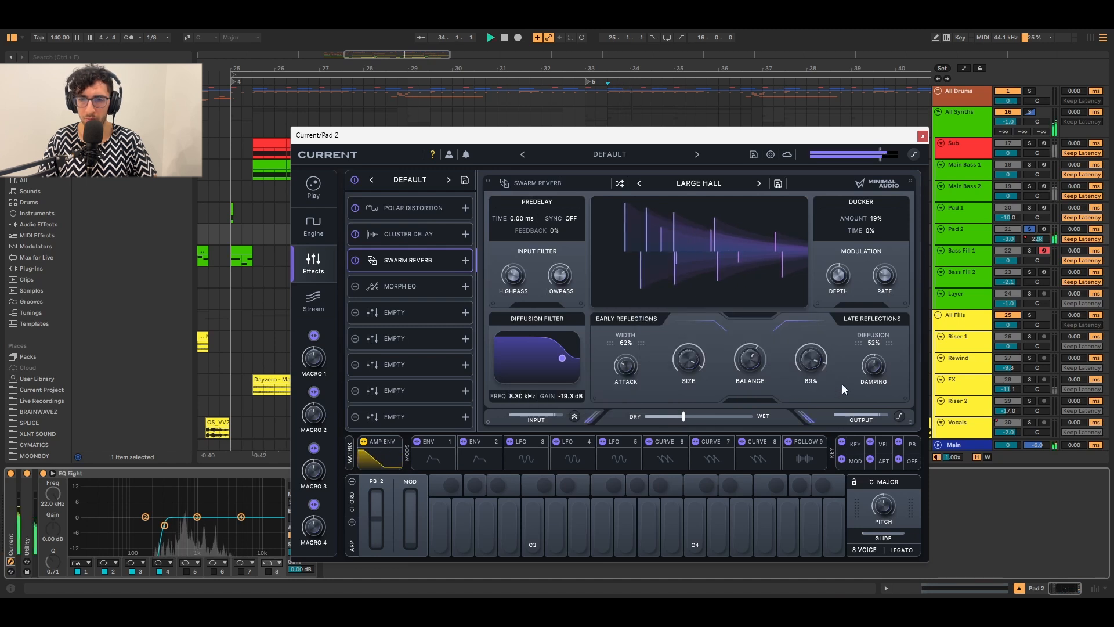
{"action": "left_click", "coordinate": [369, 291]}
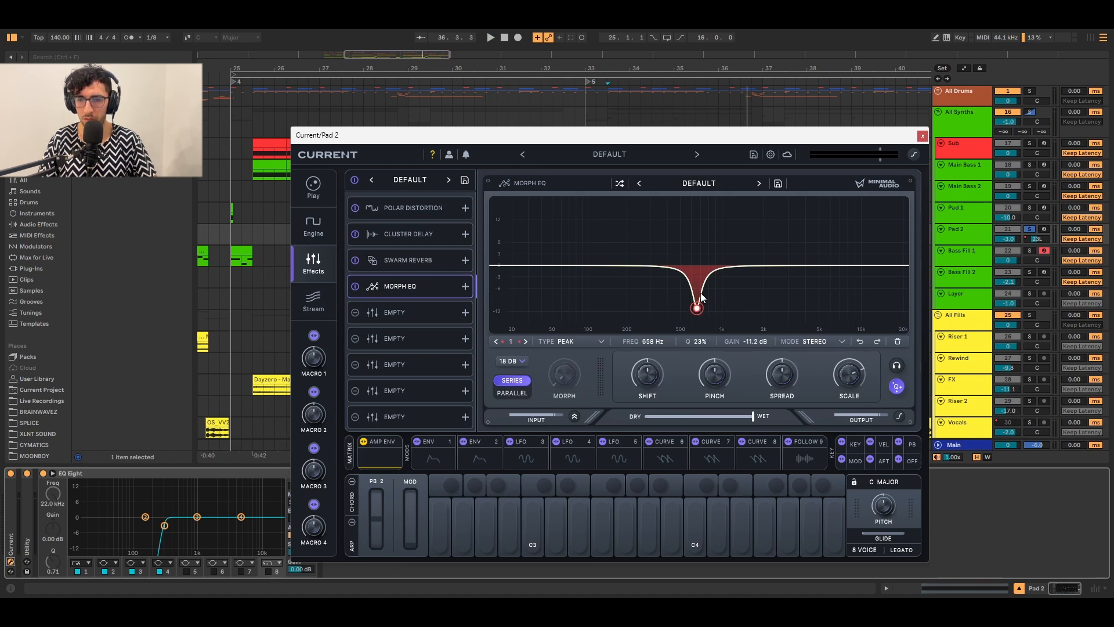
{"action": "key", "text": "space"}
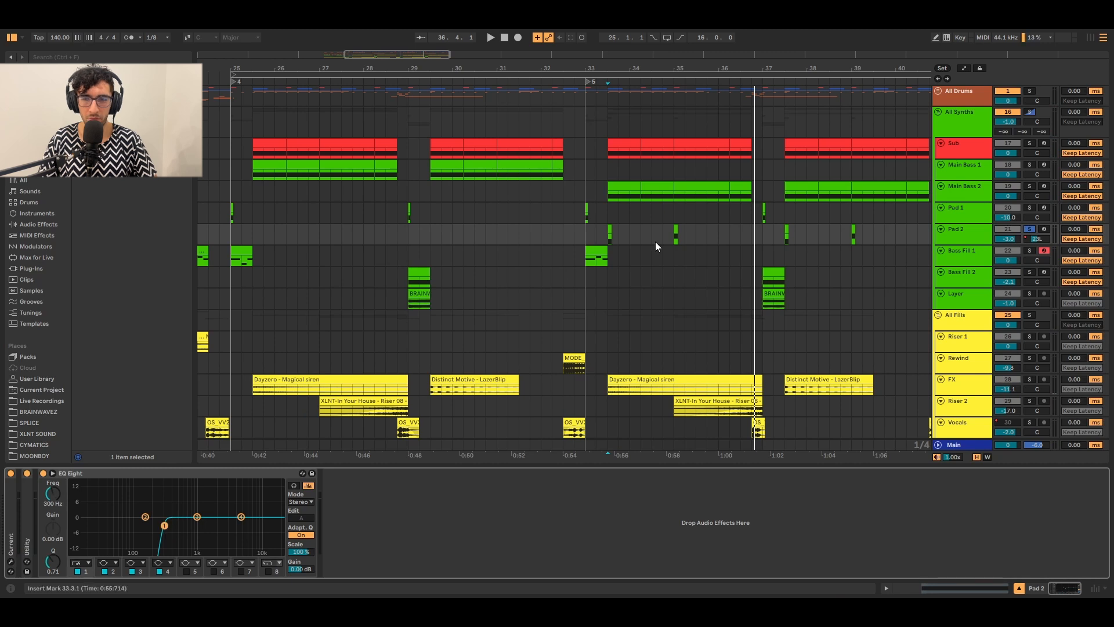
Play the Bass Fill 2 clip at bar 29 and open its Current synth window.
{"action": "scroll", "coordinate": [695, 231], "scroll_direction": "down", "scroll_amount": 1}
{"action": "left_click", "coordinate": [414, 246]}
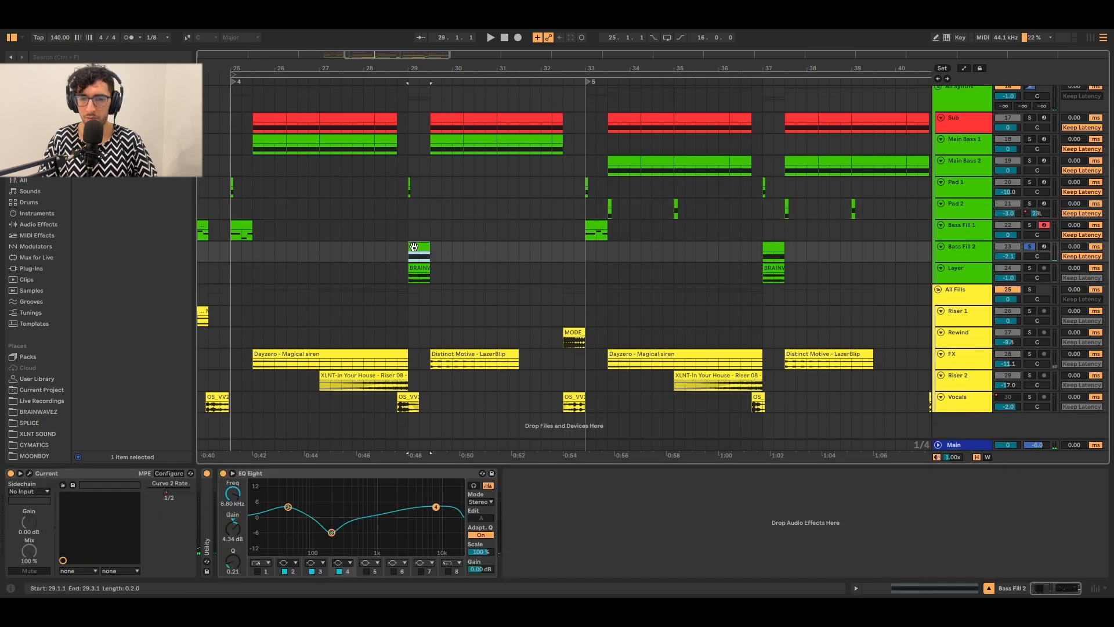
{"action": "key", "text": "space"}
{"action": "key", "text": "space"}
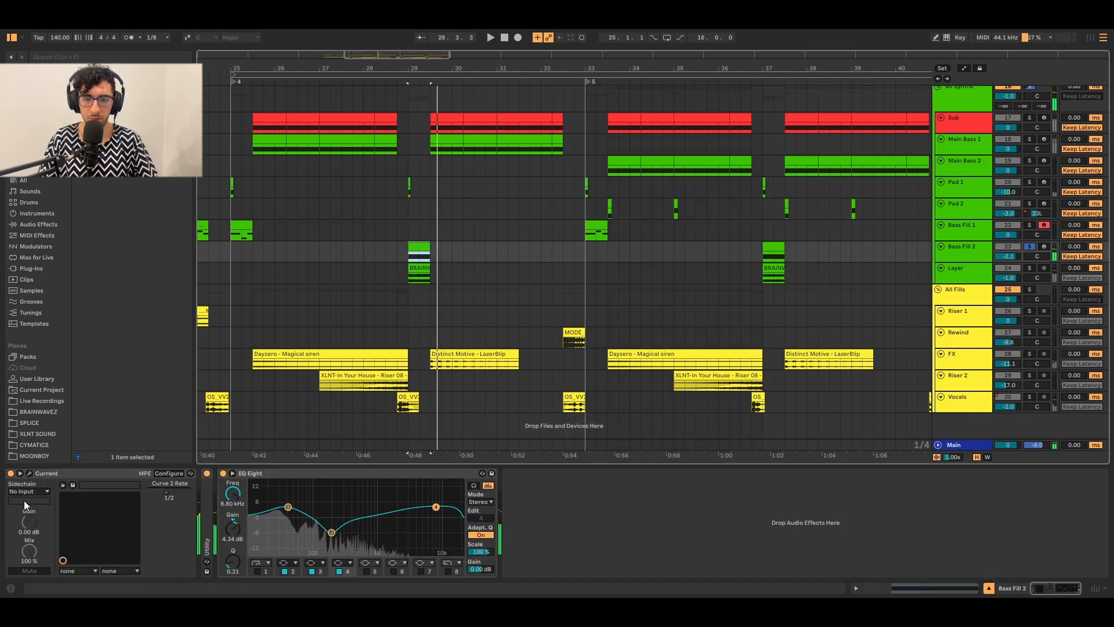
{"action": "left_click", "coordinate": [29, 473]}
{"action": "left_click_drag", "start_coordinate": [567, 111], "coordinate": [513, 86]}
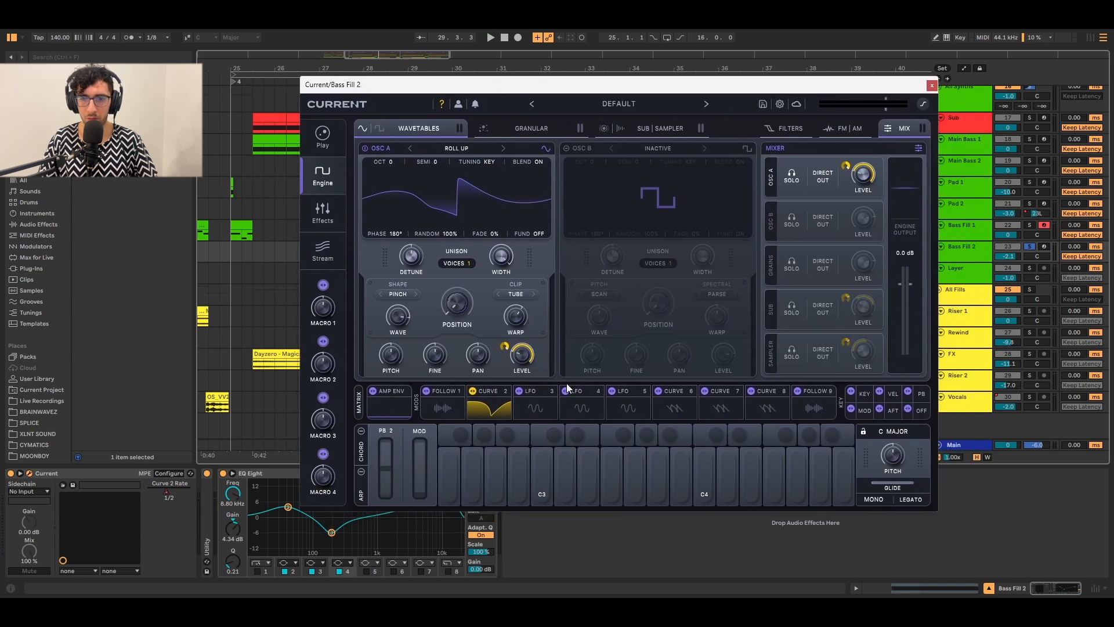
Inspect the Curve 2 modulator, then play while viewing oscillator A's Roll Up wavetable.
{"action": "left_click", "coordinate": [493, 412]}
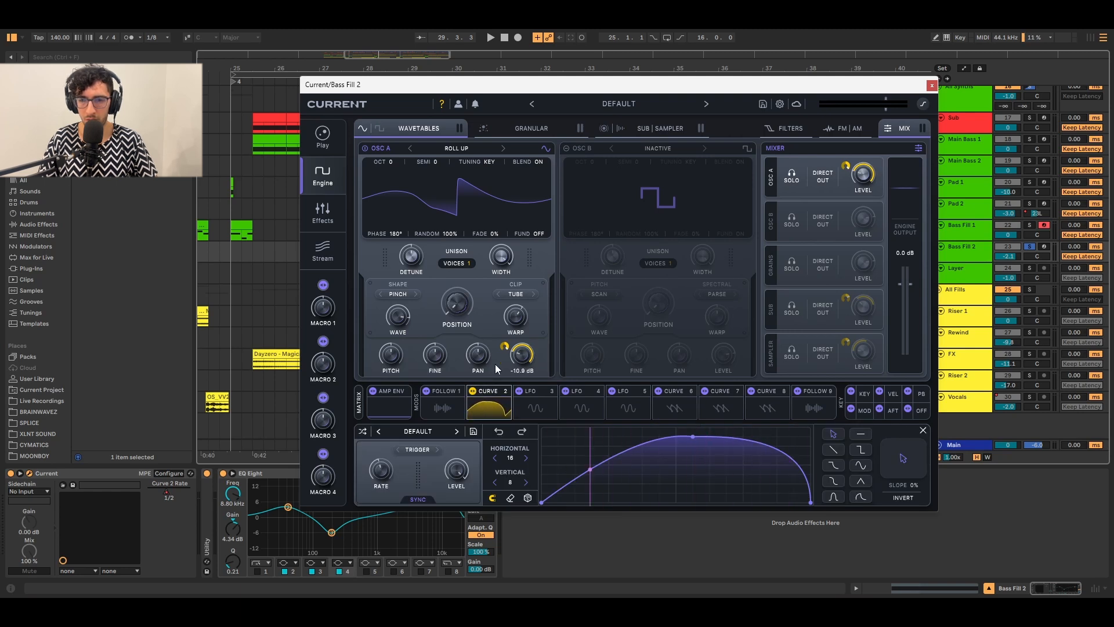
{"action": "left_click", "coordinate": [359, 403]}
{"action": "left_click", "coordinate": [359, 403]}
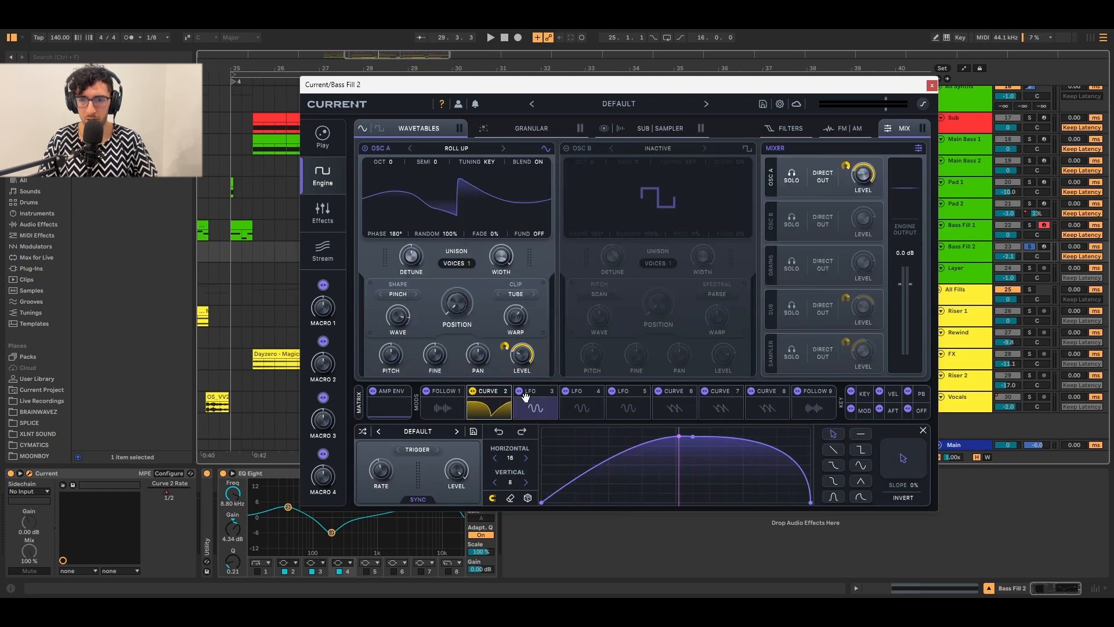
{"action": "key", "text": "space"}
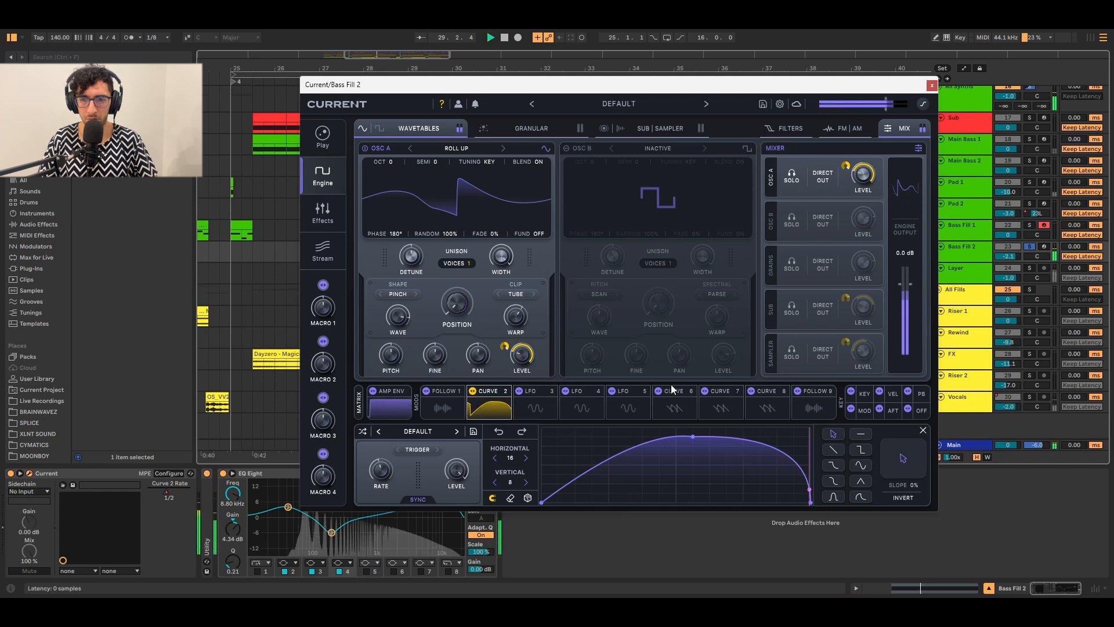
{"action": "left_click", "coordinate": [519, 128]}
Show the Sub | Sampler layers and preview the sub oscillator.
{"action": "left_click", "coordinate": [644, 128]}
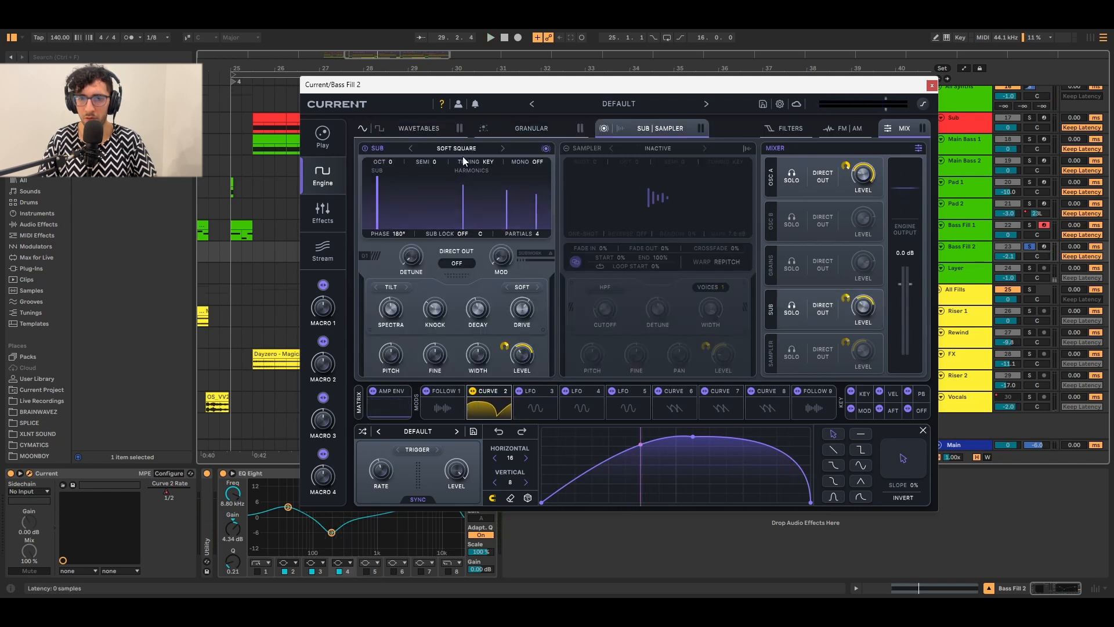
{"action": "key", "text": "space"}
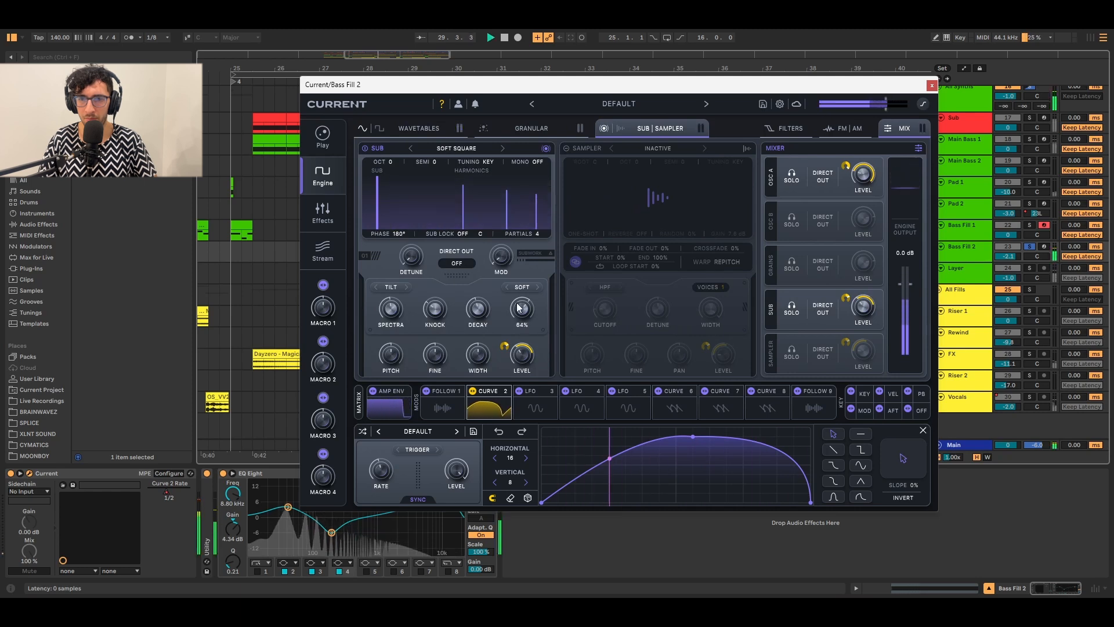
{"action": "key", "text": "space"}
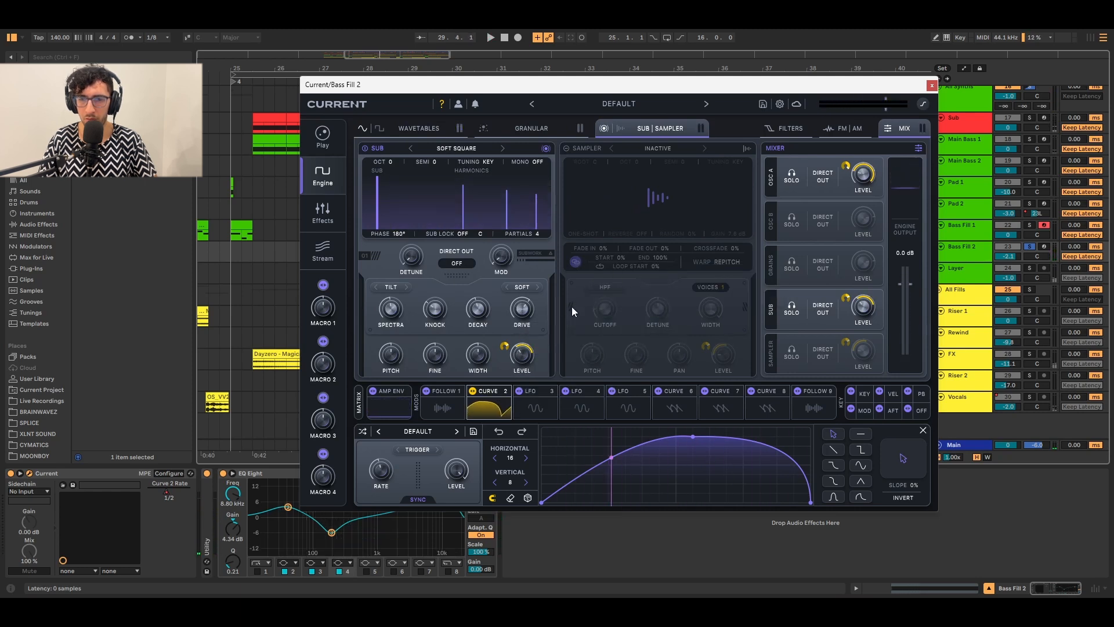
{"action": "key", "text": "space"}
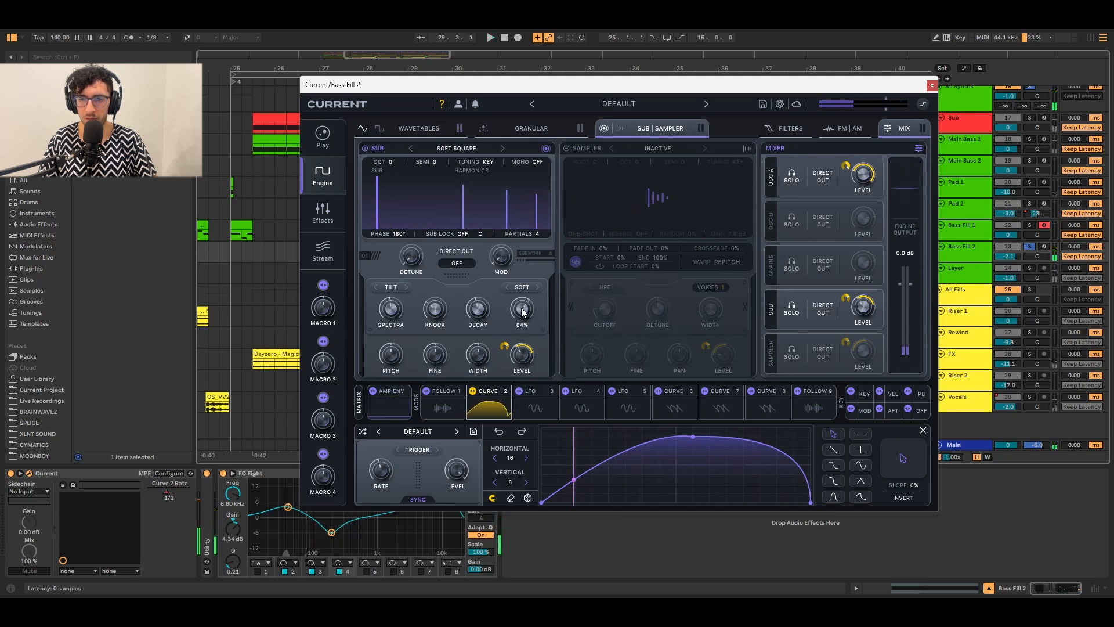
{"action": "mouse_move", "coordinate": [518, 308]}
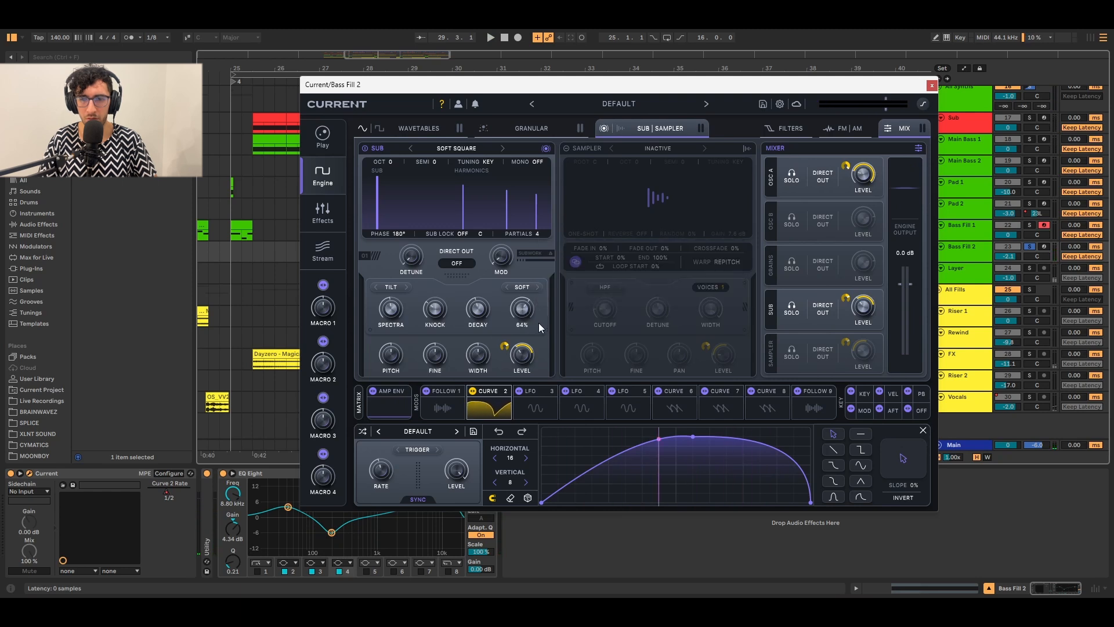
Switch on the Sampler layer with the Spec Abstraction sample and show the Hybrid Filter effect.
{"action": "left_click", "coordinate": [569, 149]}
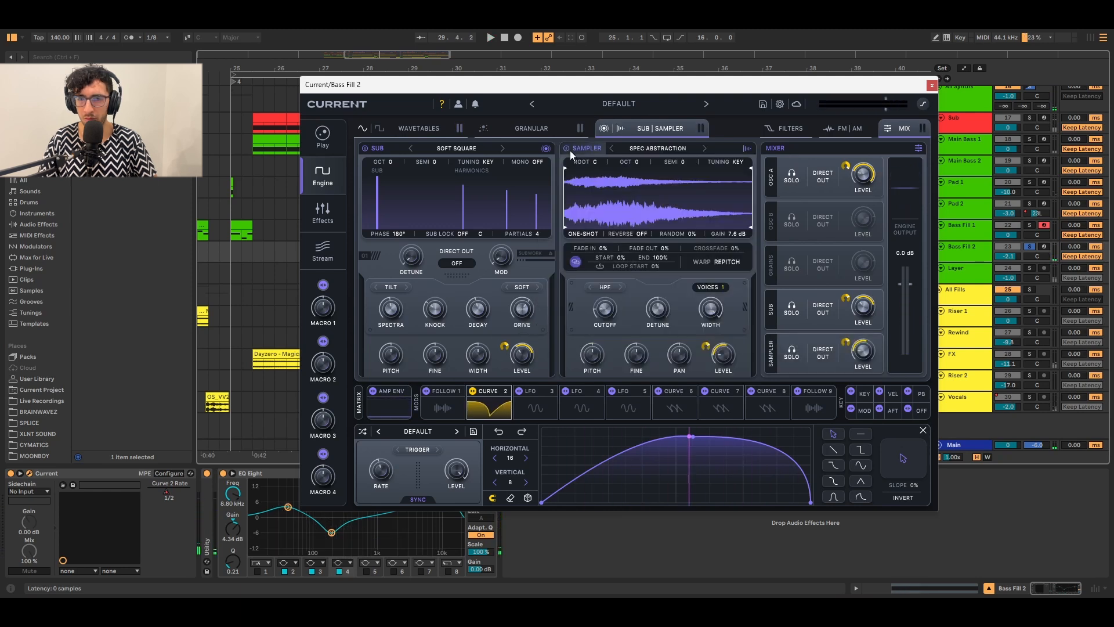
{"action": "left_click", "coordinate": [655, 147]}
{"action": "left_click", "coordinate": [745, 148]}
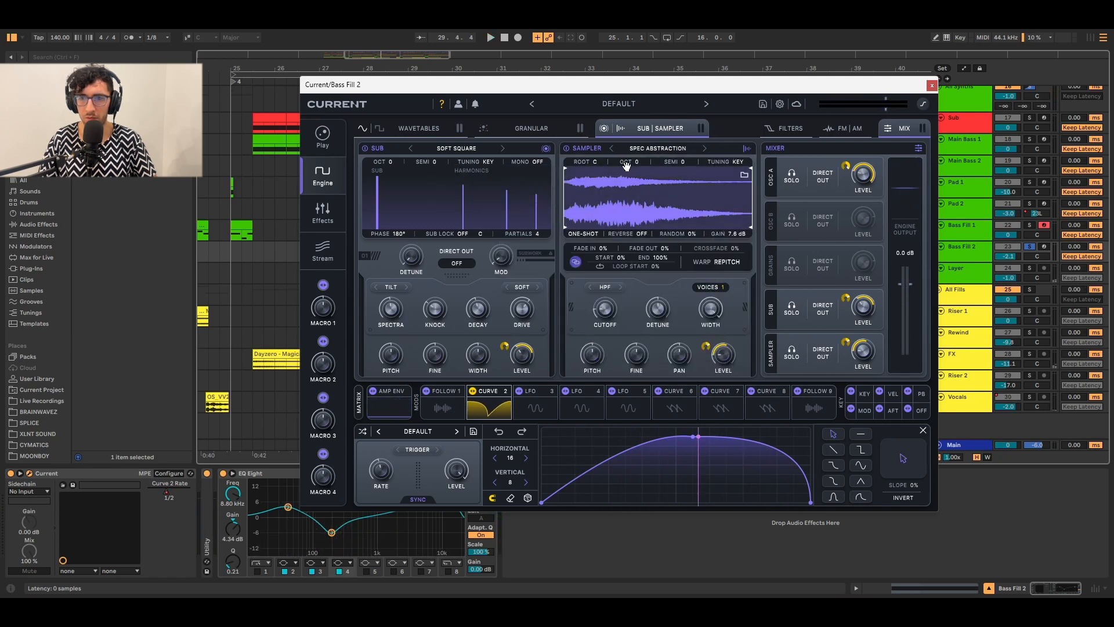
{"action": "left_click", "coordinate": [322, 212]}
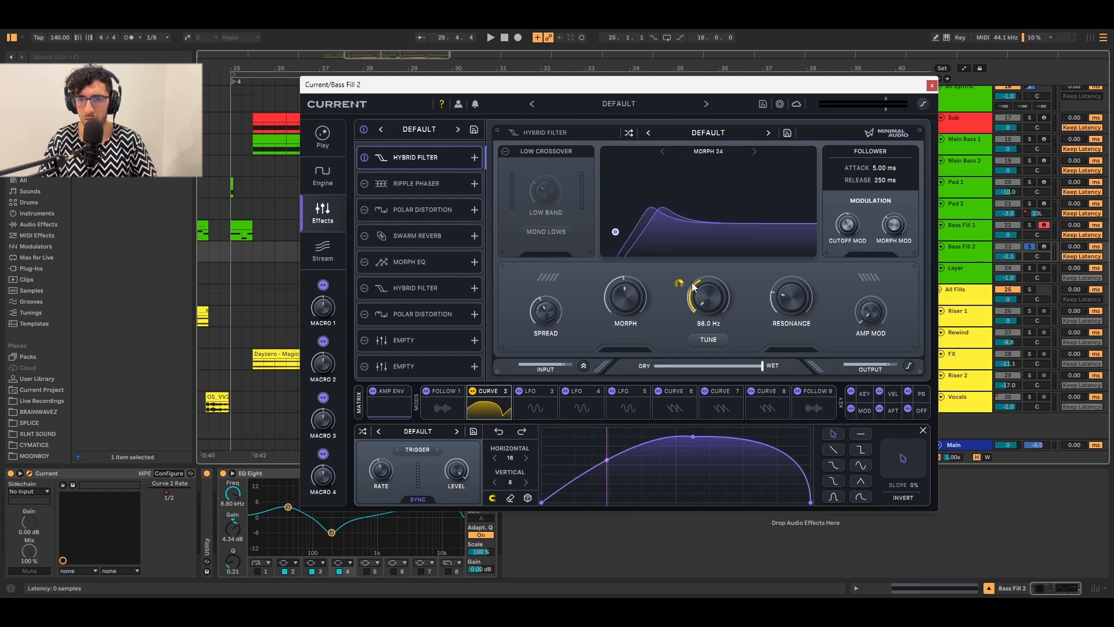
Preview the Hybrid Filter, check Curve 2's routings, then show Ripple Phaser's Fourth Notch preset.
{"action": "key", "text": "space"}
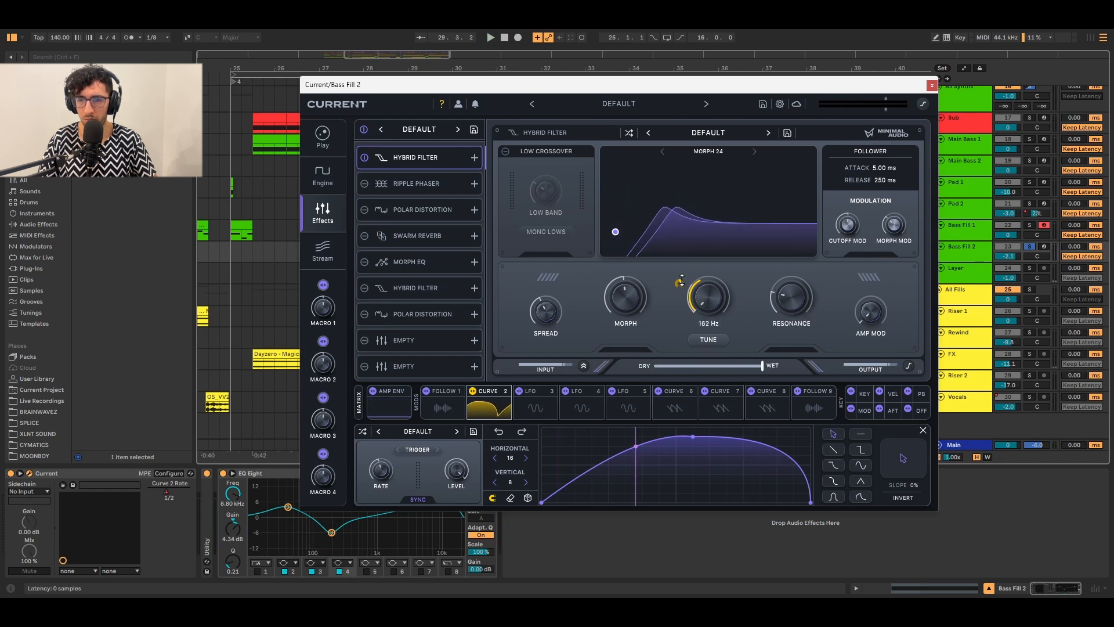
{"action": "mouse_move", "coordinate": [543, 313]}
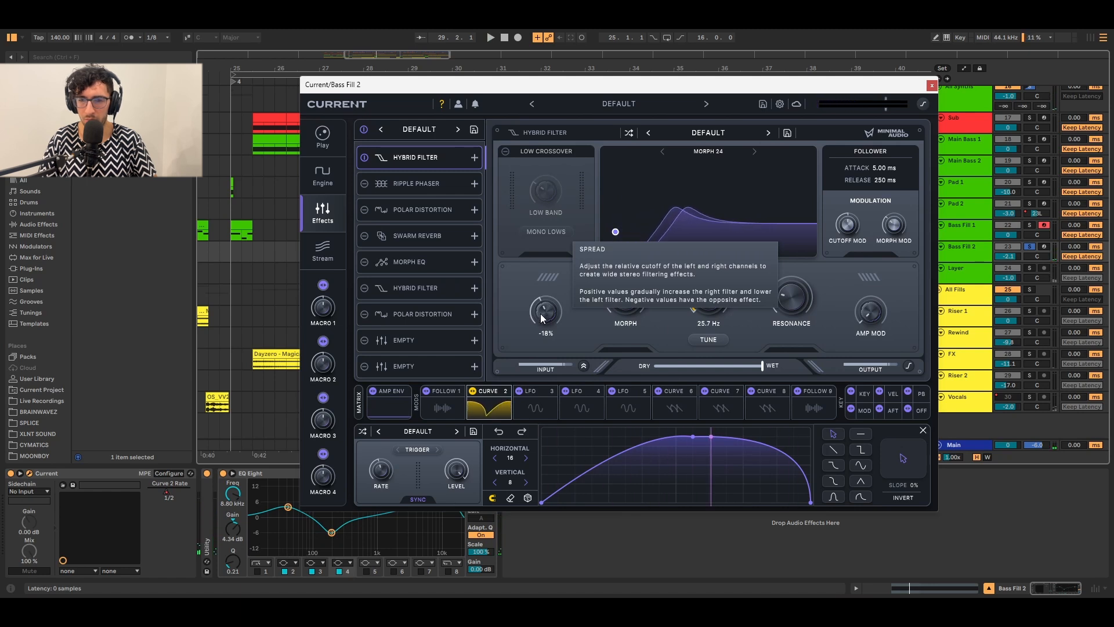
{"action": "mouse_move", "coordinate": [624, 310]}
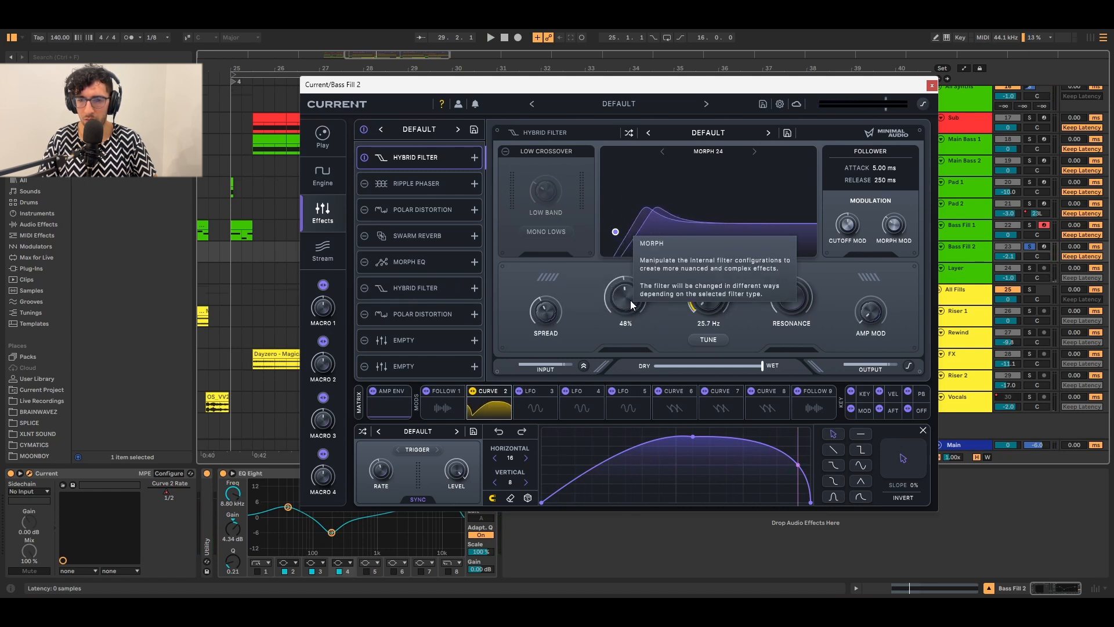
{"action": "mouse_move", "coordinate": [799, 301]}
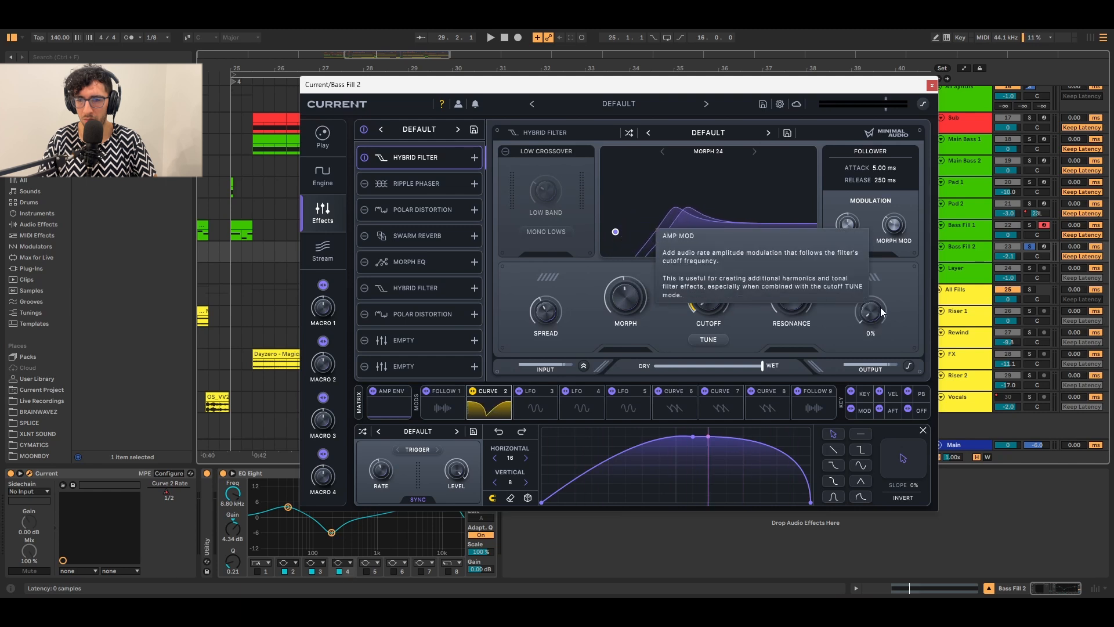
{"action": "mouse_move", "coordinate": [879, 313]}
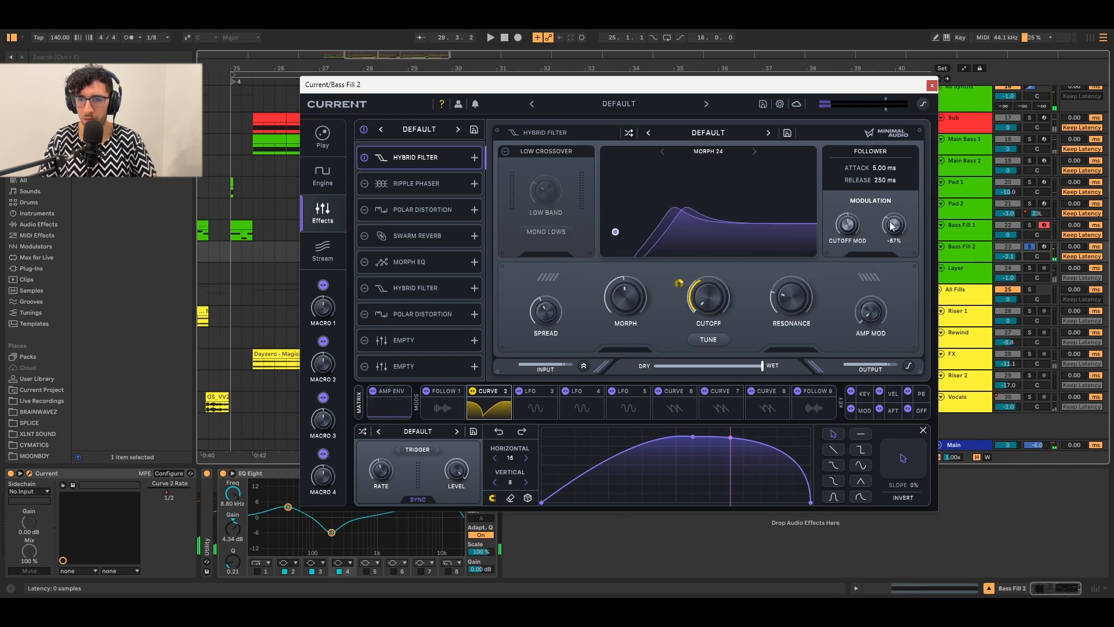
{"action": "mouse_move", "coordinate": [891, 226]}
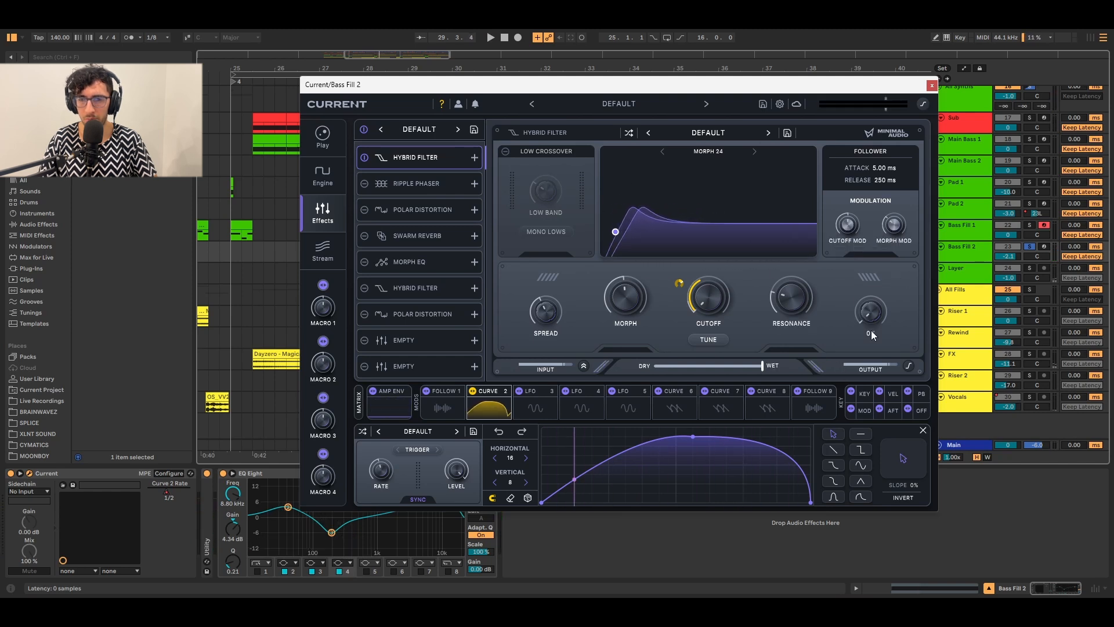
{"action": "left_click", "coordinate": [504, 391]}
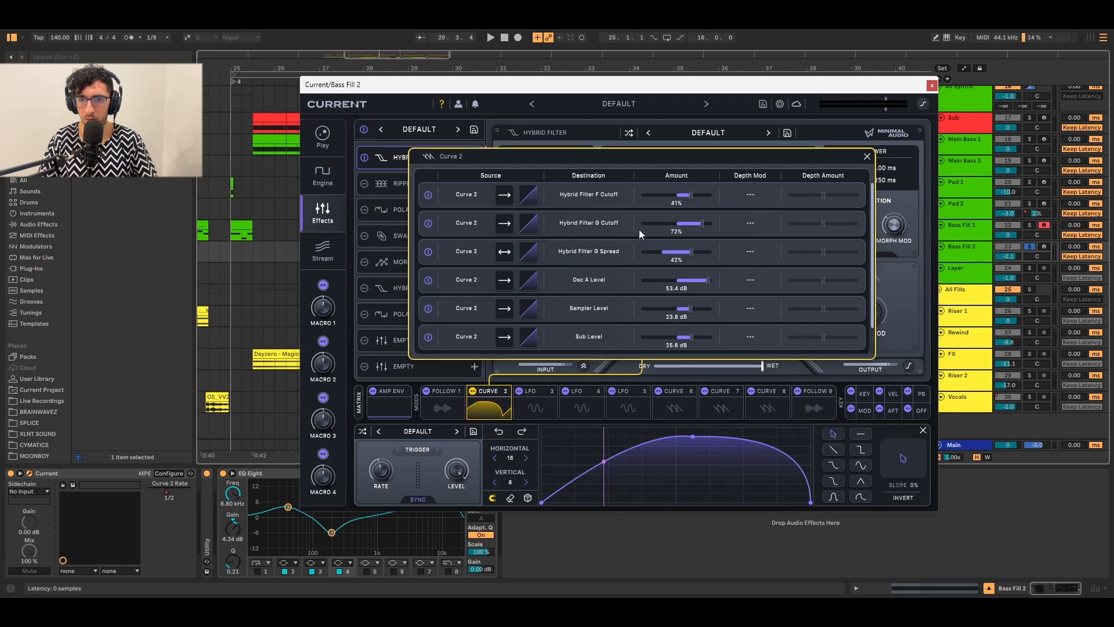
{"action": "left_click", "coordinate": [436, 184]}
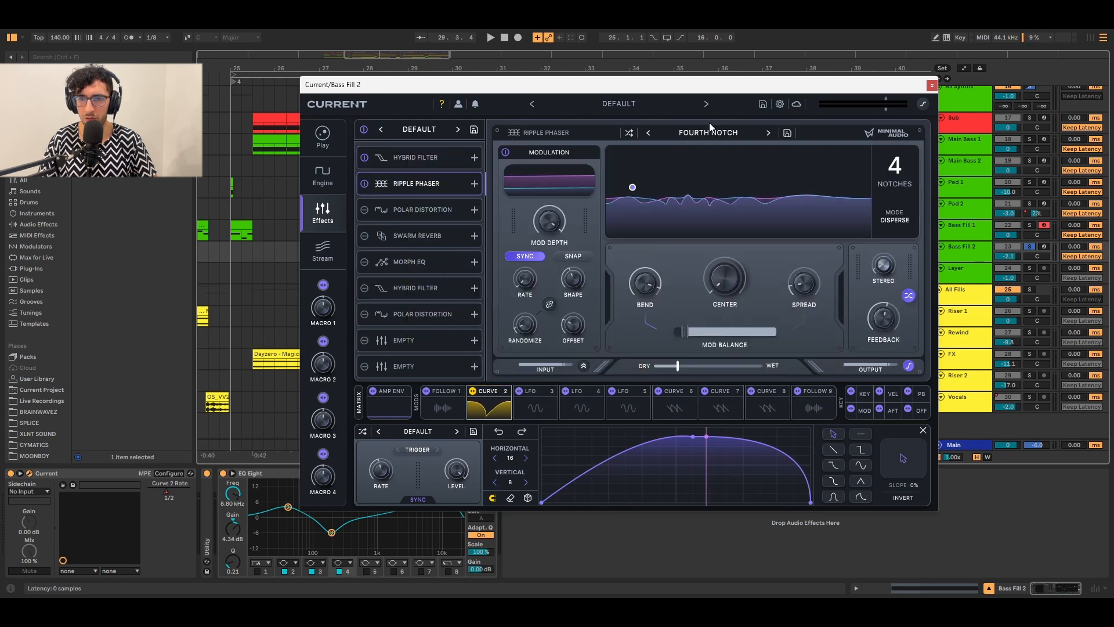
Audition Polar Distortion's Drive, then enable Swarm Reverb (Default preset, 10.0 ms predelay, 5% wet).
{"action": "key", "text": "space"}
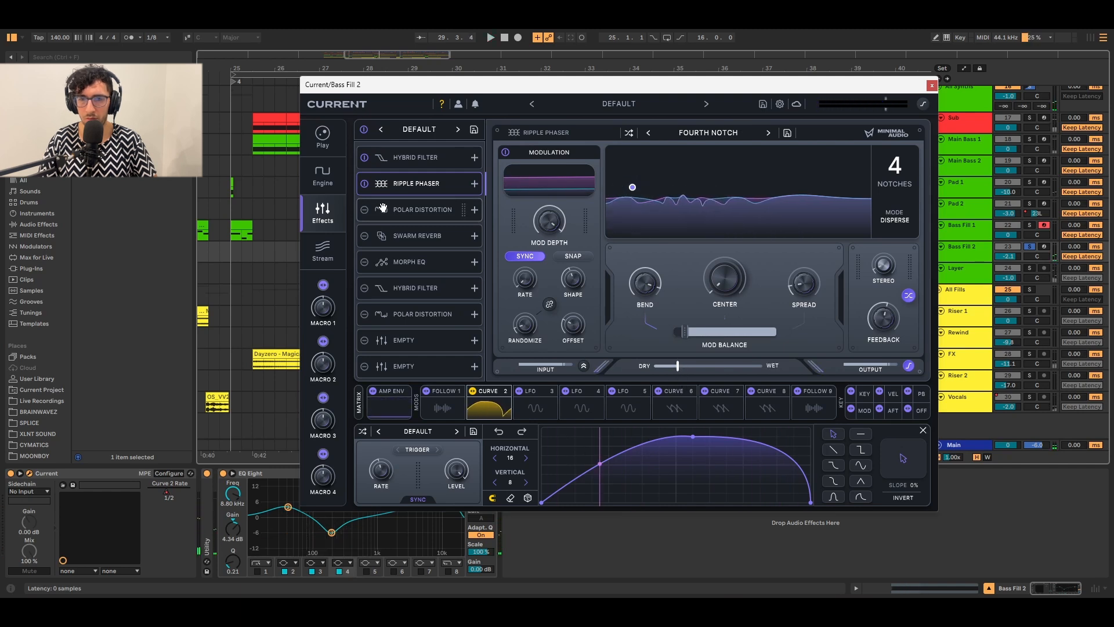
{"action": "left_click", "coordinate": [421, 212]}
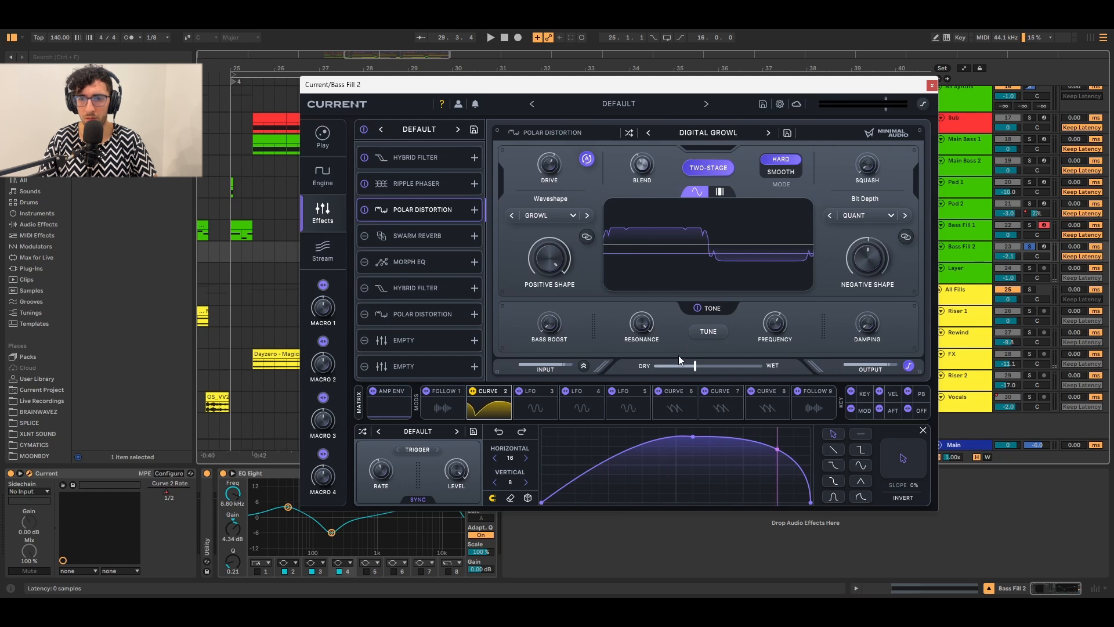
{"action": "key", "text": "space"}
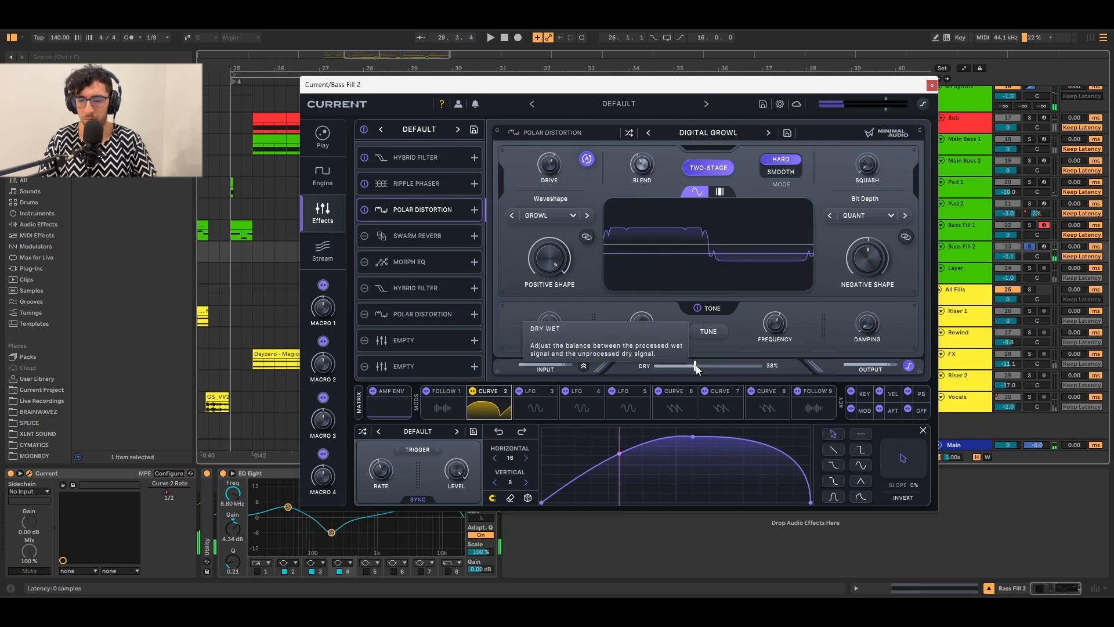
{"action": "mouse_move", "coordinate": [695, 310]}
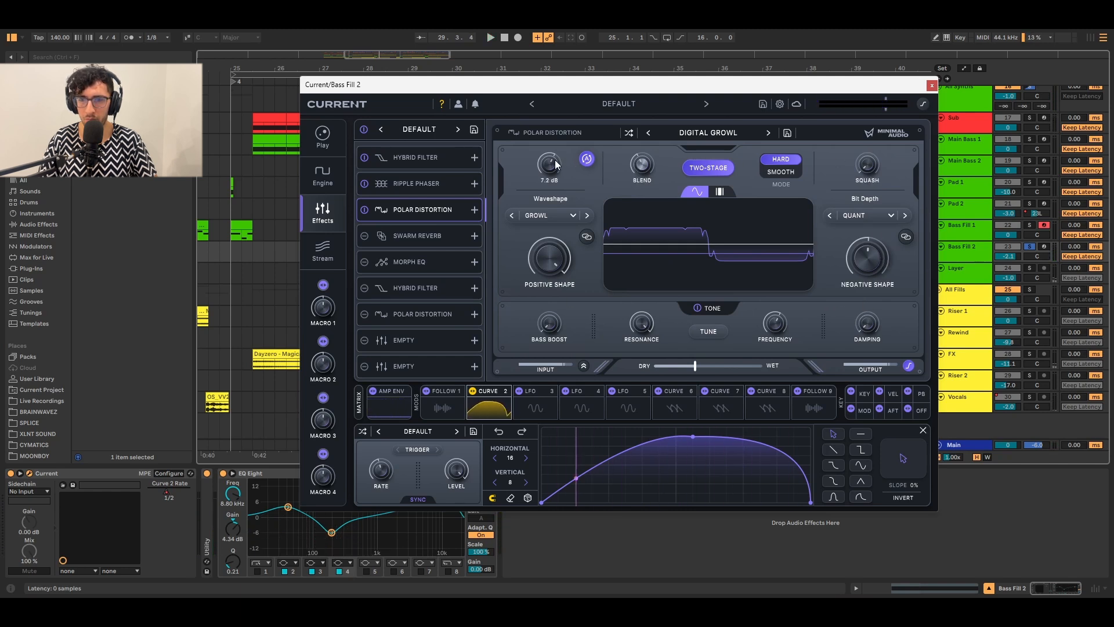
{"action": "mouse_move", "coordinate": [555, 159]}
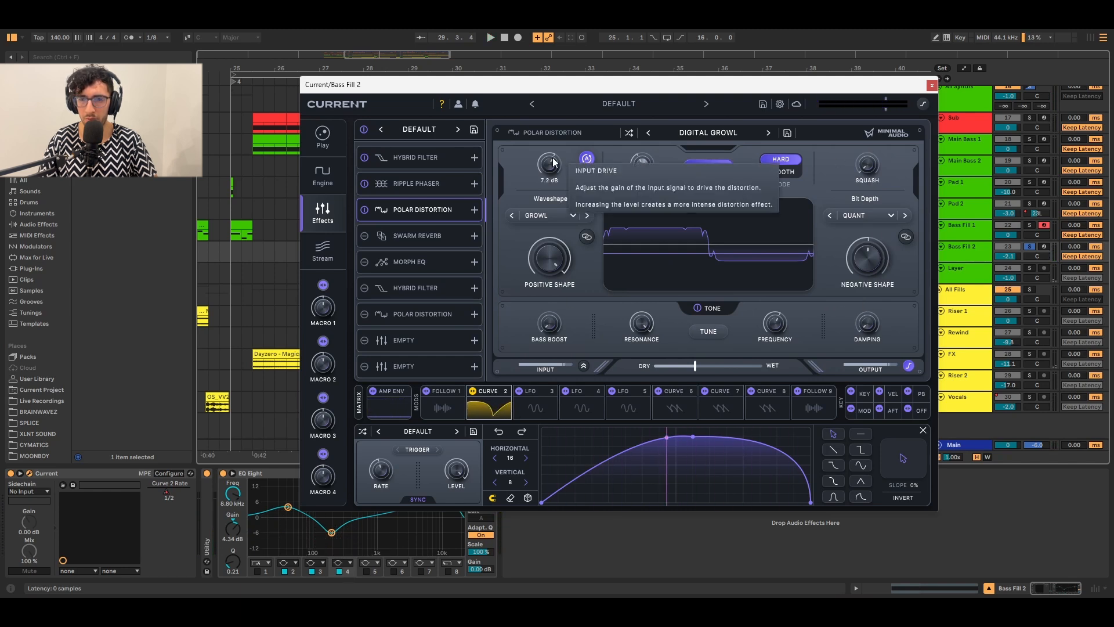
{"action": "left_click", "coordinate": [357, 235]}
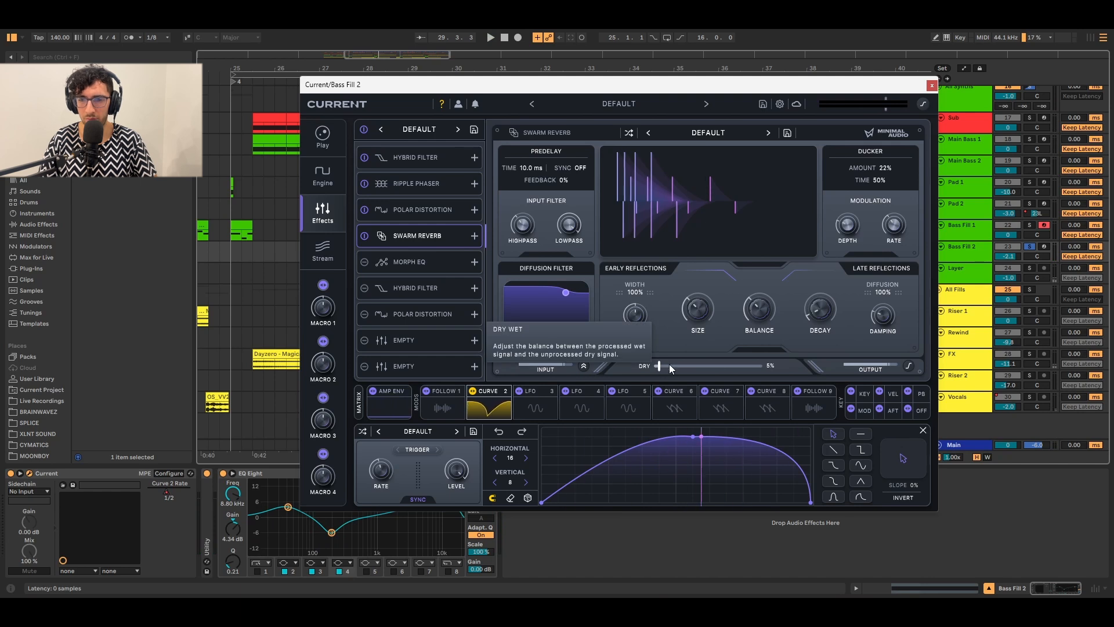
Enable Morph EQ, the second Hybrid Filter and the second Polar Distortion while playing.
{"action": "left_click", "coordinate": [361, 264]}
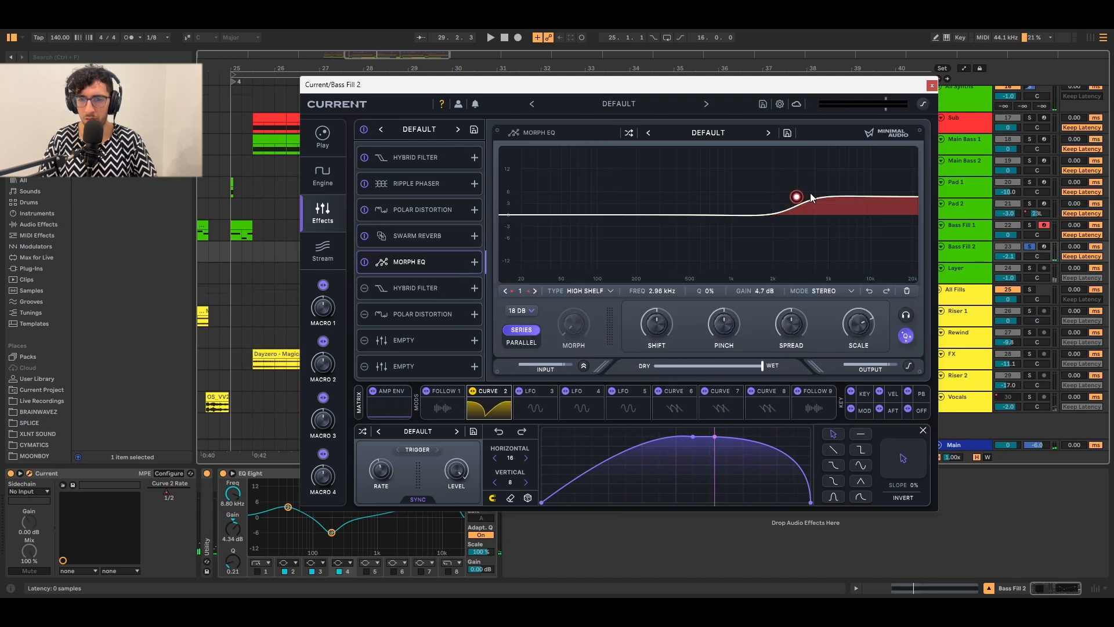
{"action": "key", "text": "space"}
{"action": "left_click", "coordinate": [364, 289]}
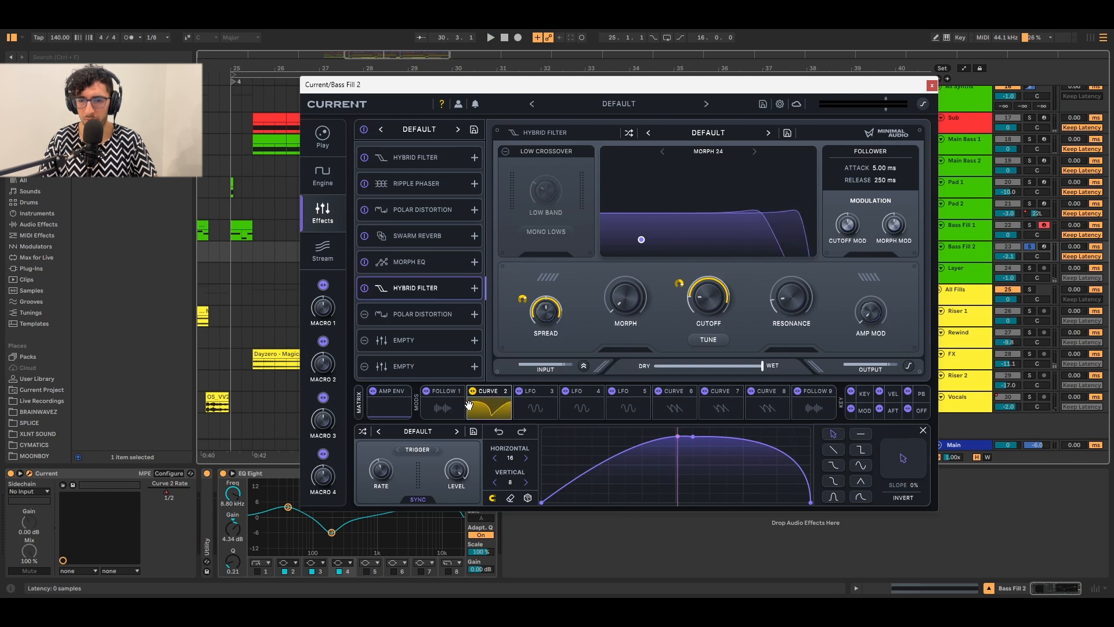
{"action": "left_click", "coordinate": [366, 314]}
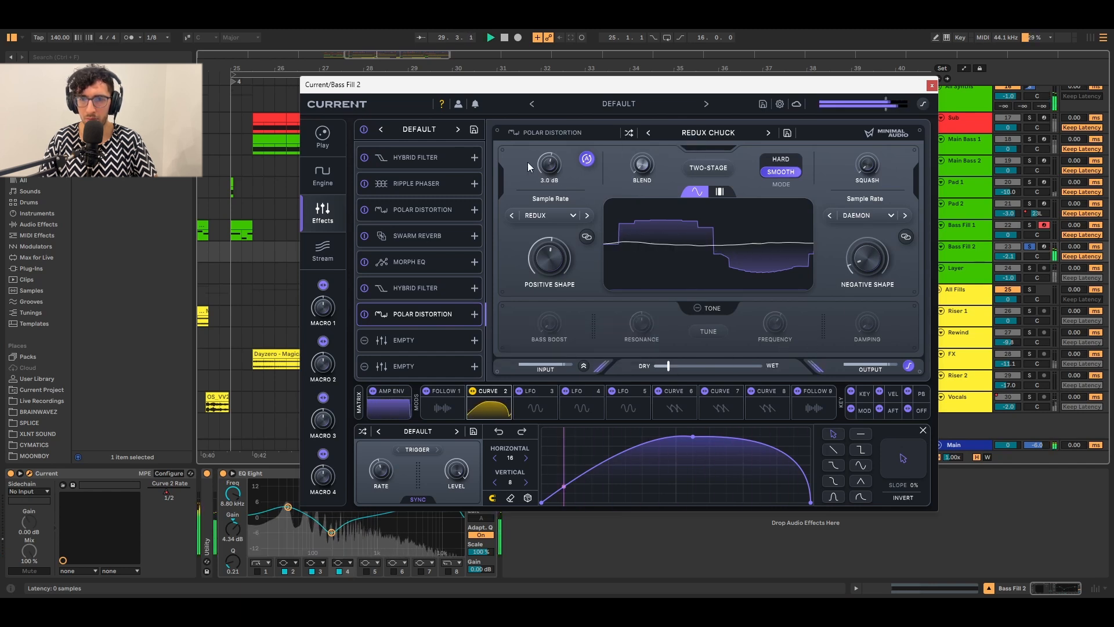
Stop playback and close Bass Fill 2's Current plugin window.
{"action": "mouse_move", "coordinate": [541, 165]}
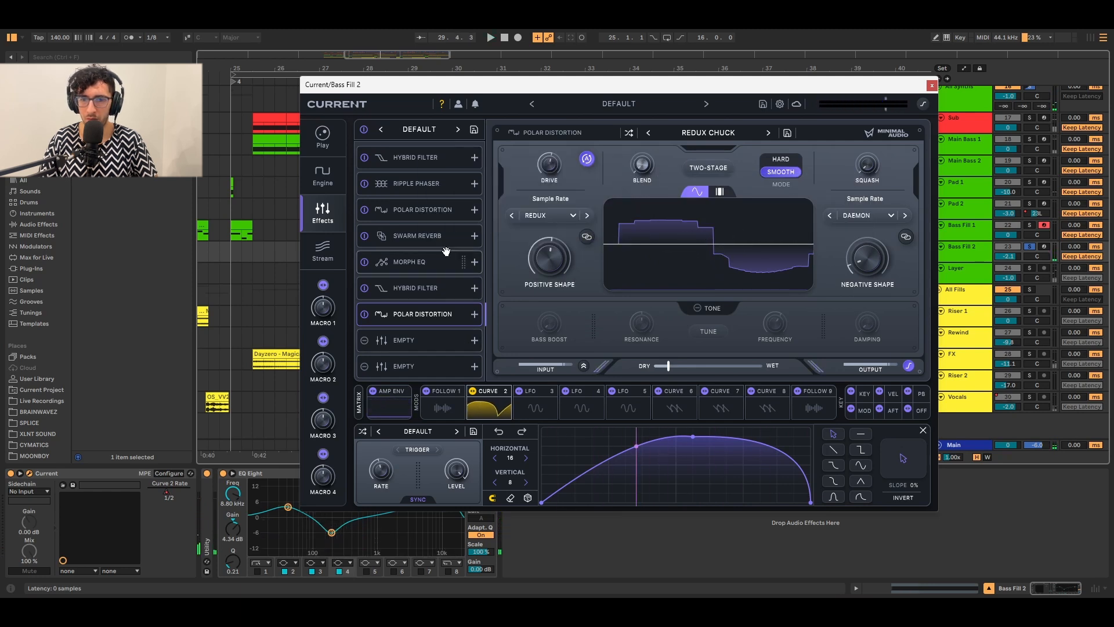
{"action": "key", "text": "space"}
{"action": "left_click", "coordinate": [931, 86]}
Select the Layer track and its bass one-shot clip at bar 29.
{"action": "left_click", "coordinate": [404, 267]}
{"action": "left_click", "coordinate": [406, 246]}
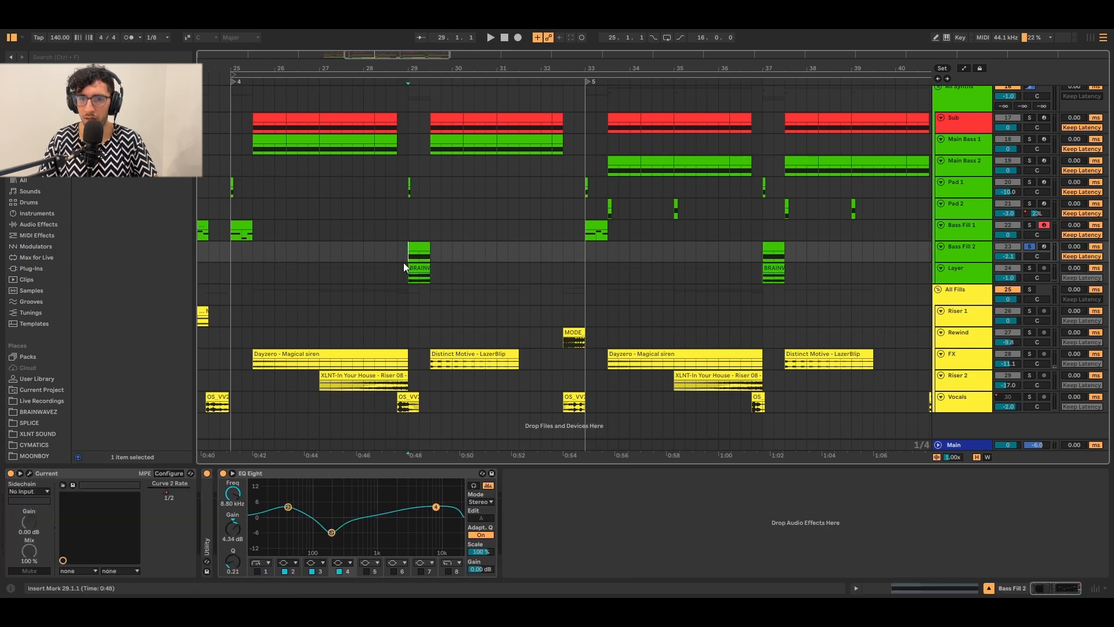
{"action": "left_click", "coordinate": [406, 268]}
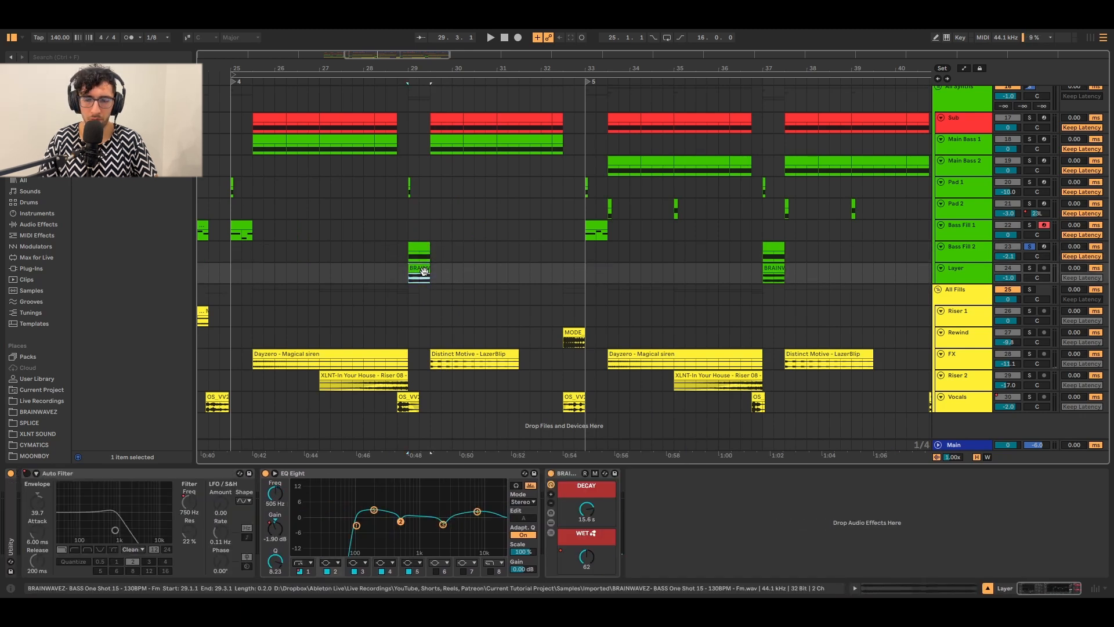
{"action": "scroll", "coordinate": [413, 270], "scroll_direction": "up", "scroll_amount": 2}
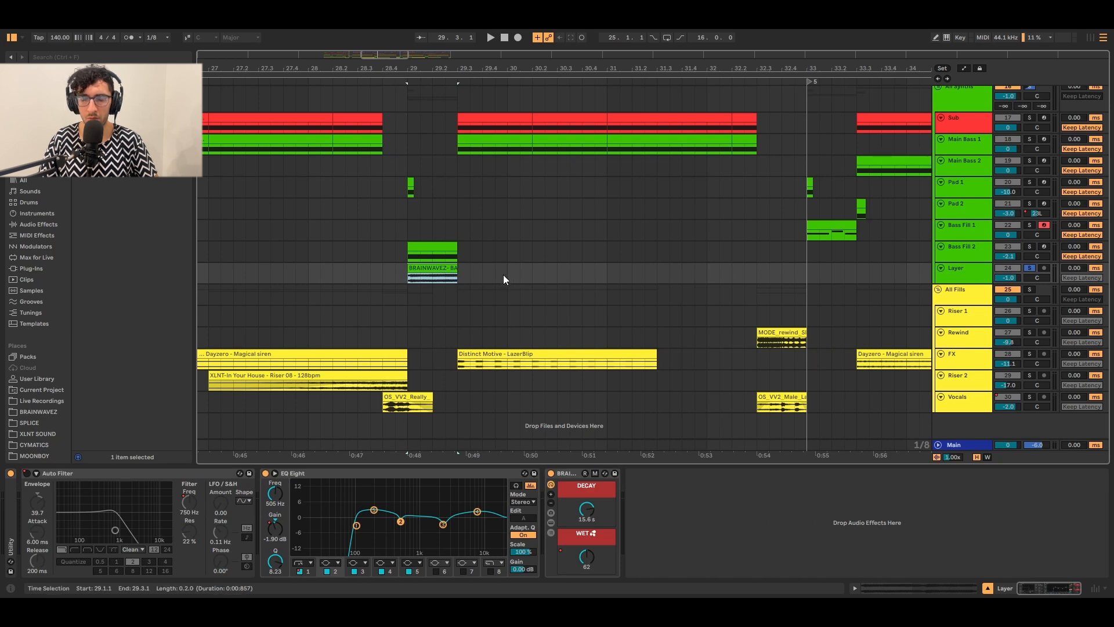
{"action": "scroll", "coordinate": [445, 266], "scroll_direction": "down", "scroll_amount": 3}
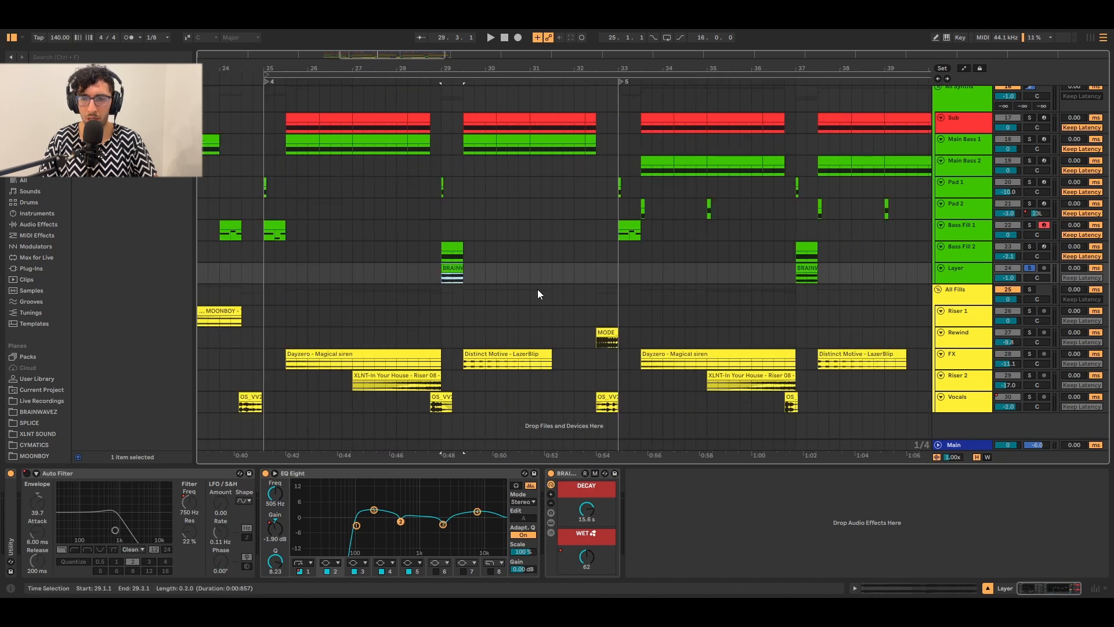
{"action": "left_click", "coordinate": [973, 281]}
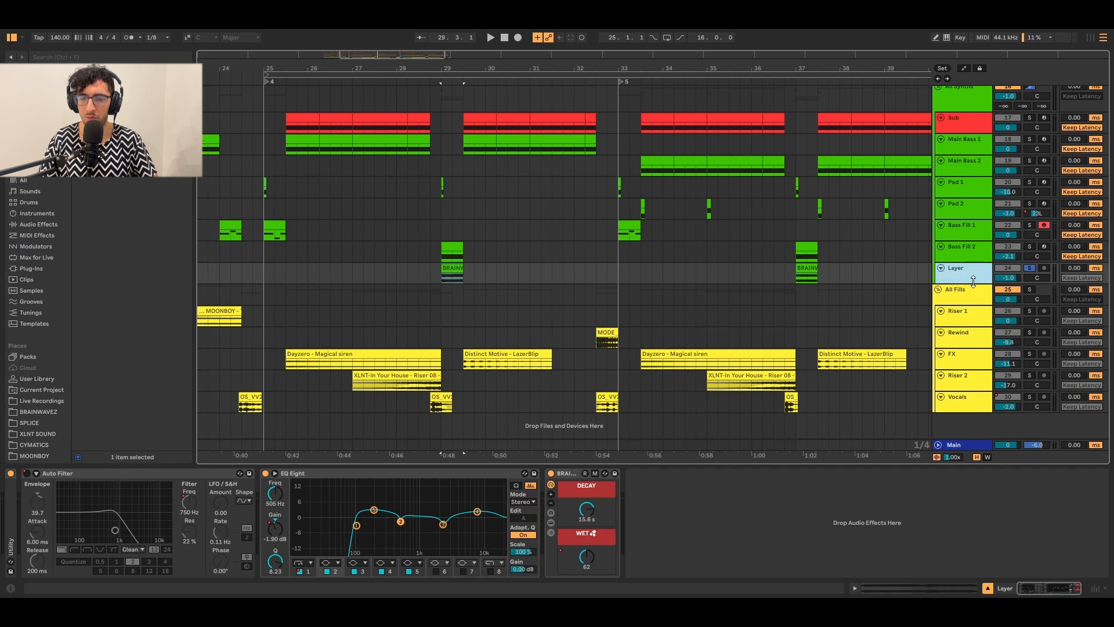
{"action": "mouse_move", "coordinate": [974, 285]}
{"action": "left_mouse_down"}
{"action": "mouse_move", "coordinate": [973, 294]}
{"action": "mouse_move", "coordinate": [973, 285]}
{"action": "left_mouse_up"}
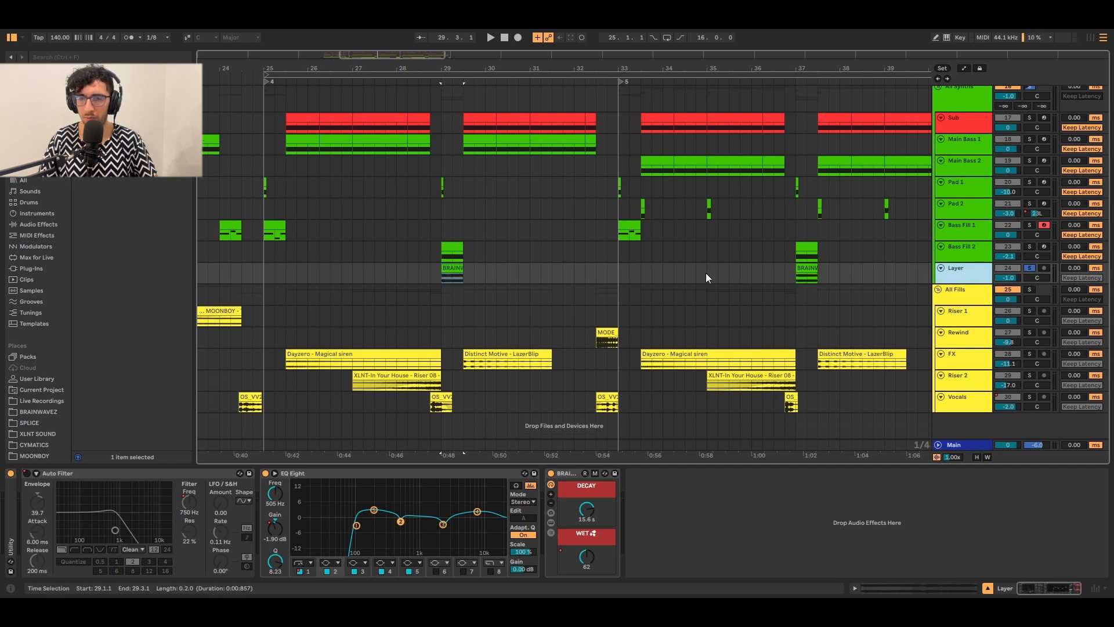
Play the BRAINWAVEZ clip while inspecting the Layer track's EQ Eight and BRAINWAVEZ effect.
{"action": "left_click", "coordinate": [460, 270]}
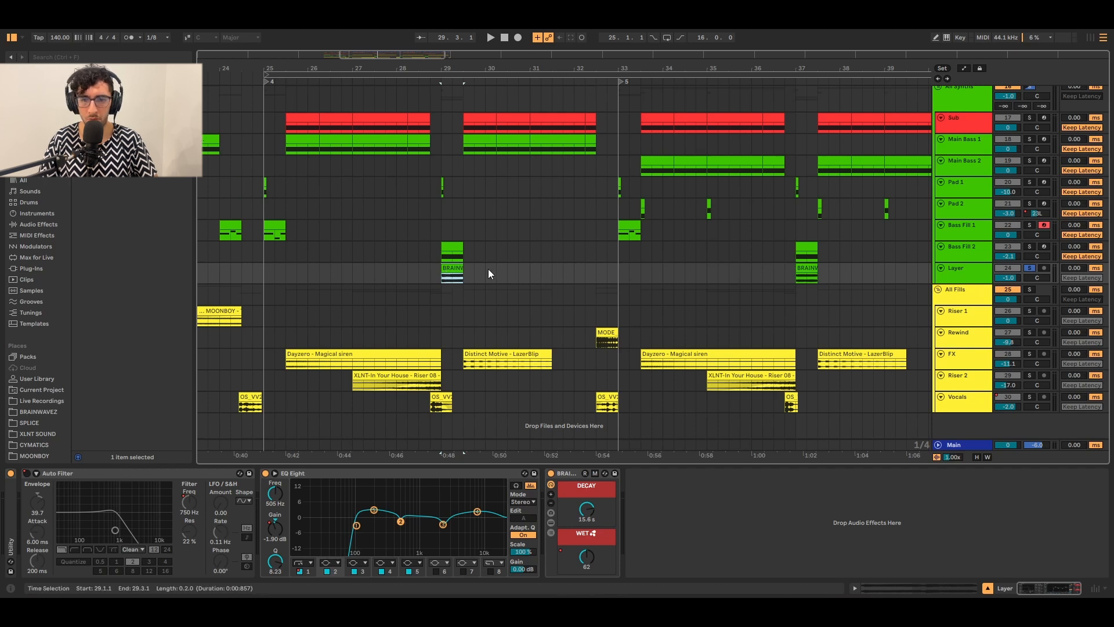
{"action": "key", "text": "space"}
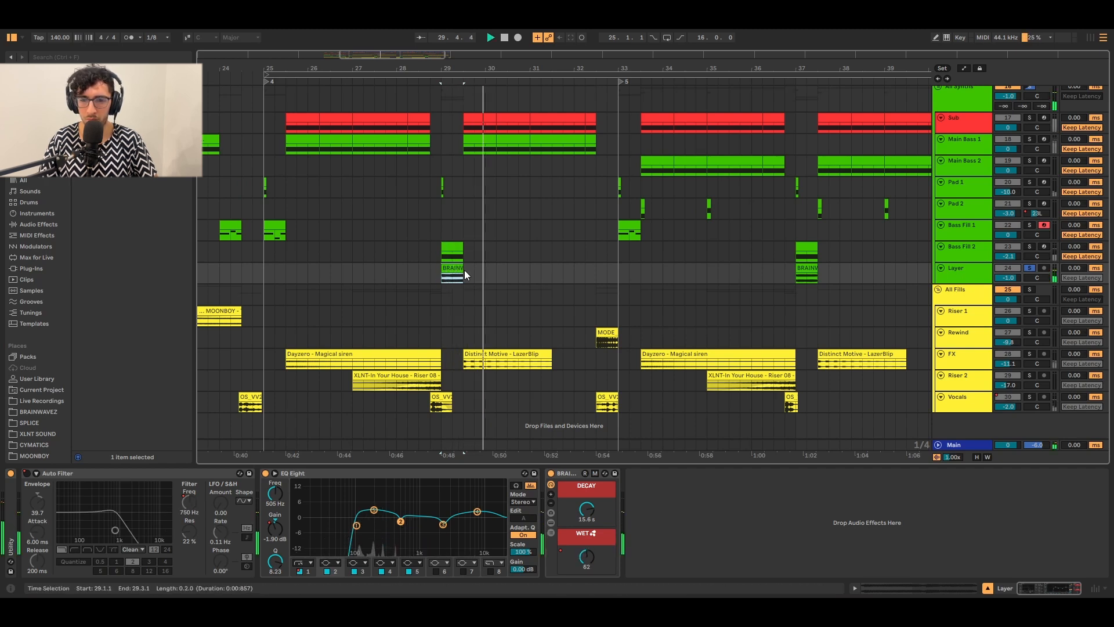
{"action": "left_click", "coordinate": [330, 472]}
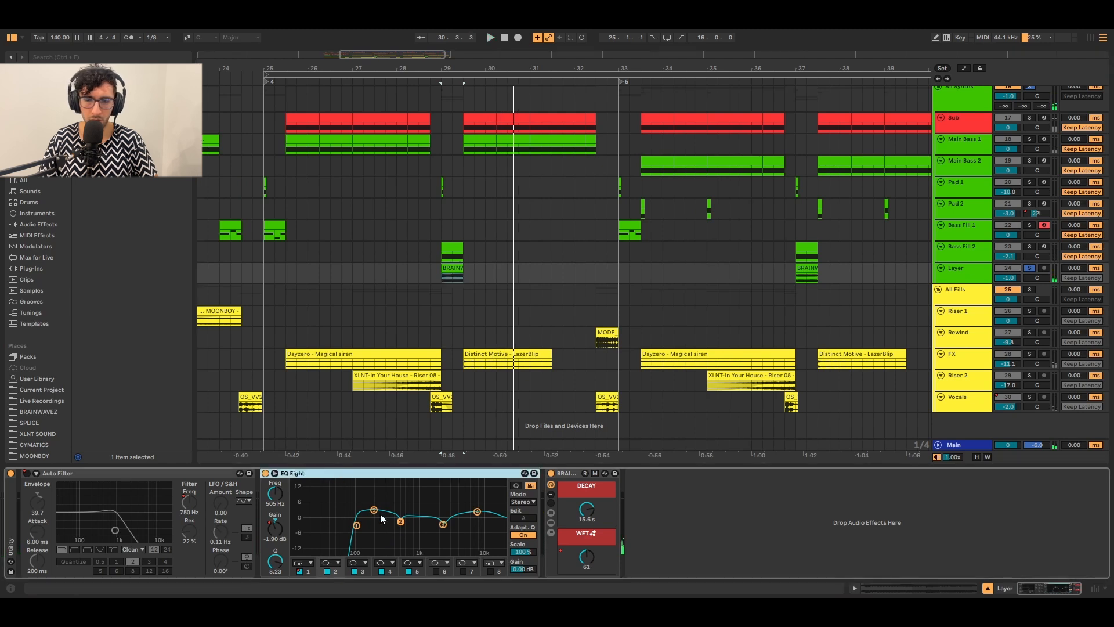
{"action": "left_click", "coordinate": [563, 474]}
{"action": "key", "text": "space"}
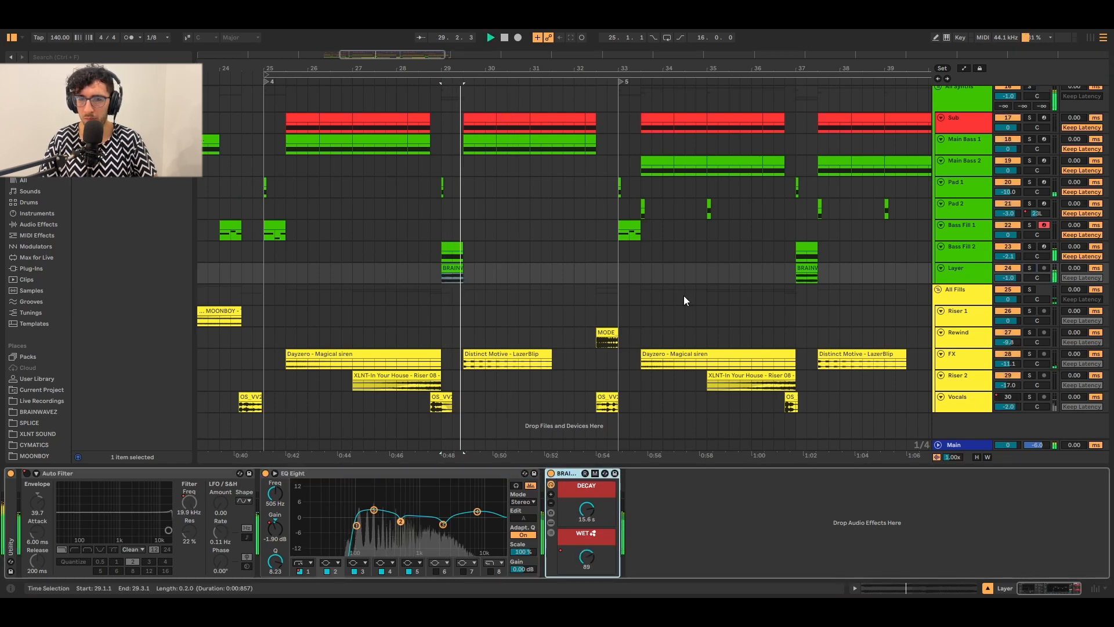
{"action": "left_click", "coordinate": [793, 268]}
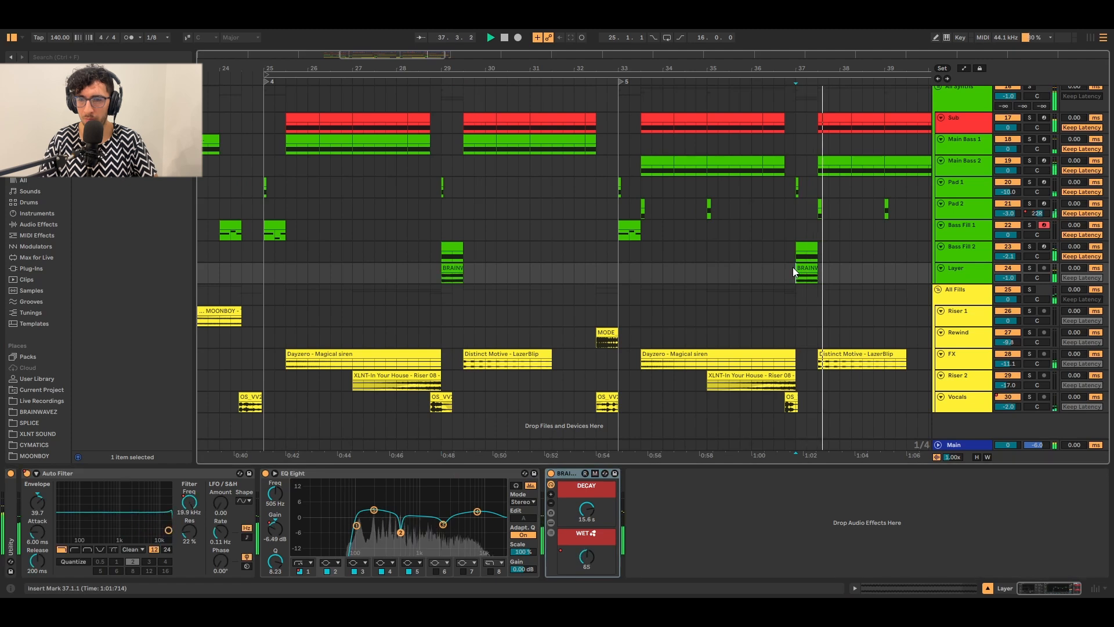
{"action": "key", "text": "space"}
Solo-audition the BRAINWAVEZ clip at bar 37, unsolo, and zoom out the arrangement.
{"action": "left_click", "coordinate": [800, 268]}
{"action": "key", "text": "s"}
{"action": "key", "text": "space"}
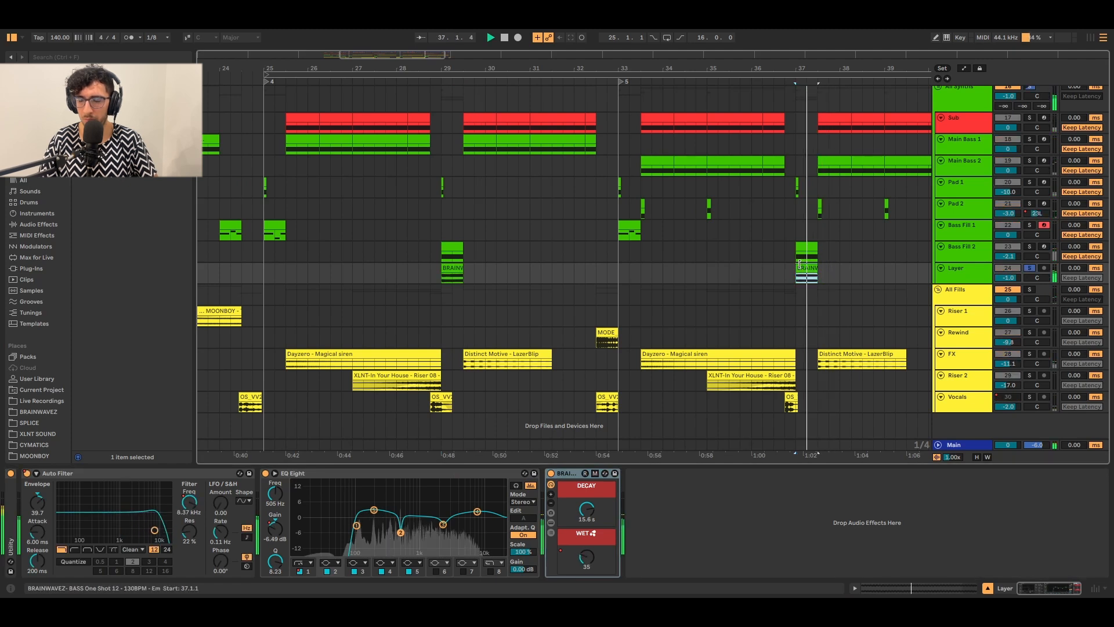
{"action": "key", "text": "space"}
{"action": "key", "text": "s"}
{"action": "key", "text": "space"}
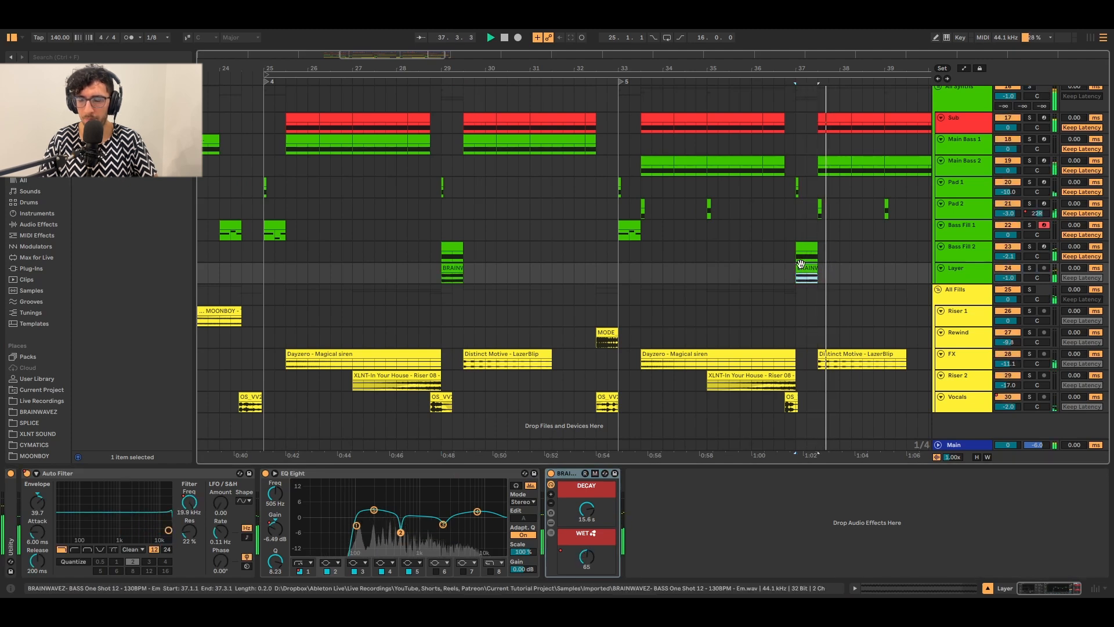
{"action": "key", "text": "minus"}
{"action": "key", "text": "minus"}
Fold the All Synths group's tracks into compact rows.
{"action": "scroll", "coordinate": [912, 270], "scroll_direction": "up", "scroll_amount": 1}
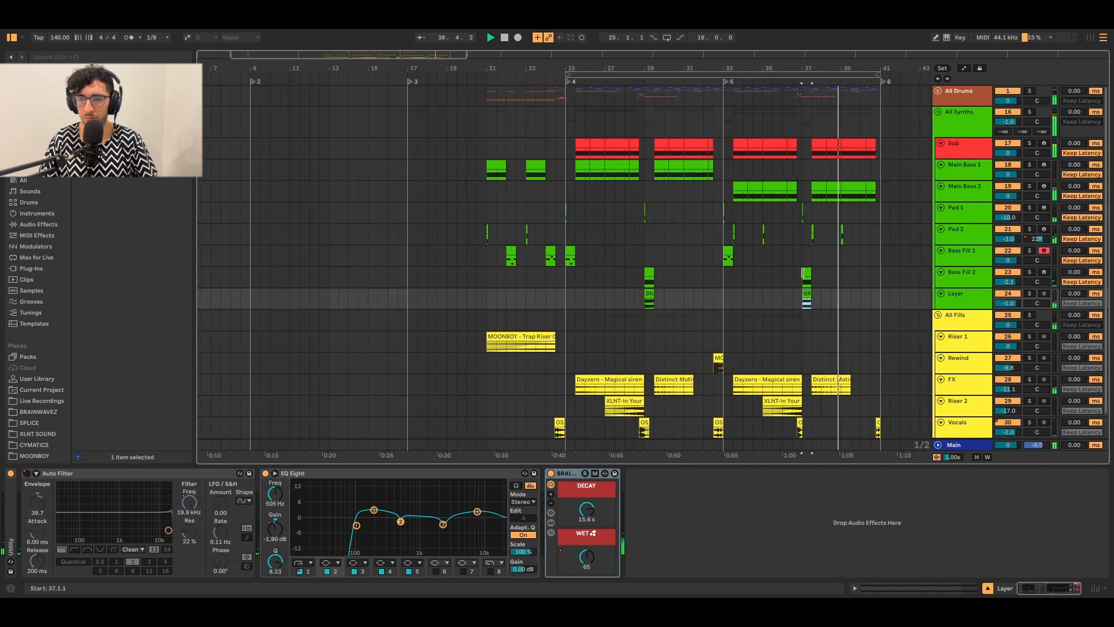
{"action": "left_click", "coordinate": [959, 197]}
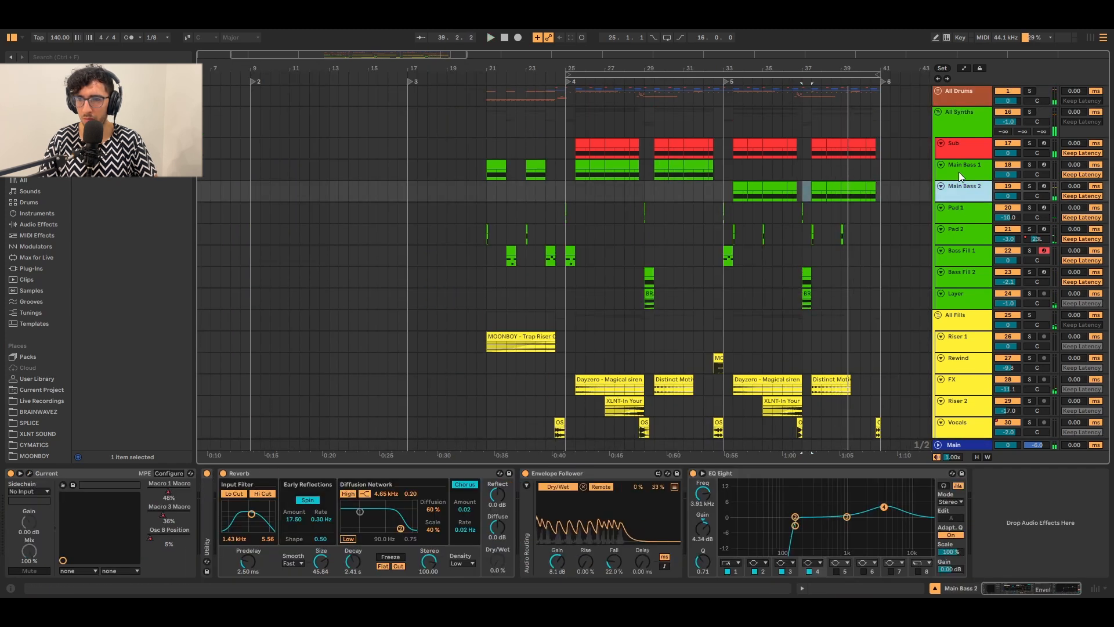
{"action": "left_click", "coordinate": [941, 165], "text": "alt"}
{"action": "key", "text": "space"}
{"action": "left_click", "coordinate": [953, 144]}
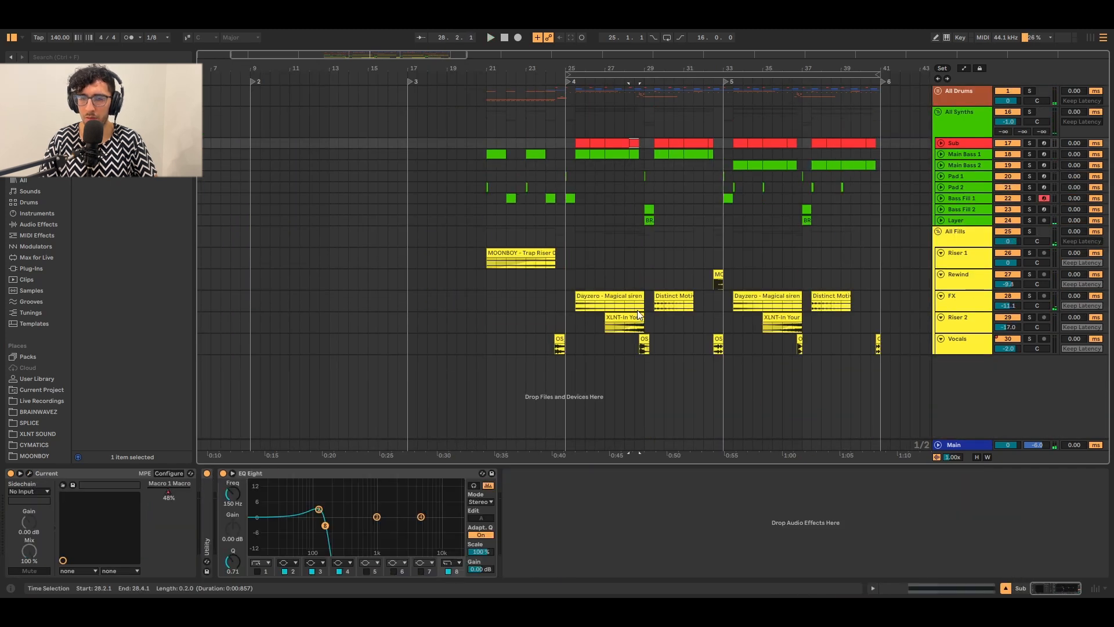
Play from bar 25, browsing the Dayzero, Distinct Motive and MODE_rewind clips.
{"action": "left_click", "coordinate": [565, 278]}
{"action": "left_click", "coordinate": [565, 260]}
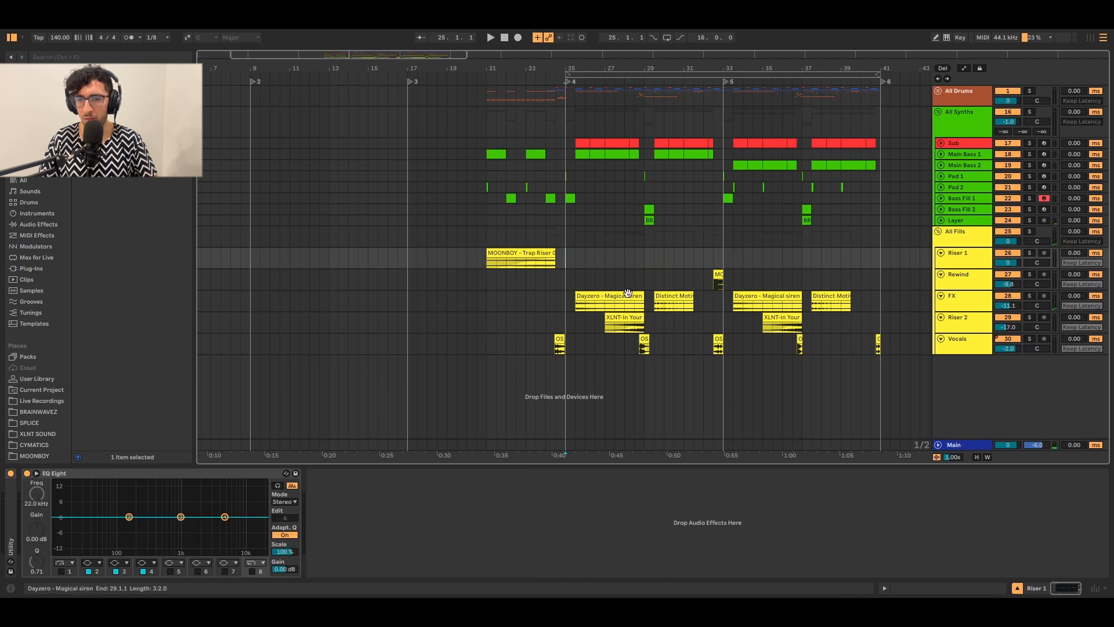
{"action": "key", "text": "space"}
{"action": "left_click", "coordinate": [604, 295]}
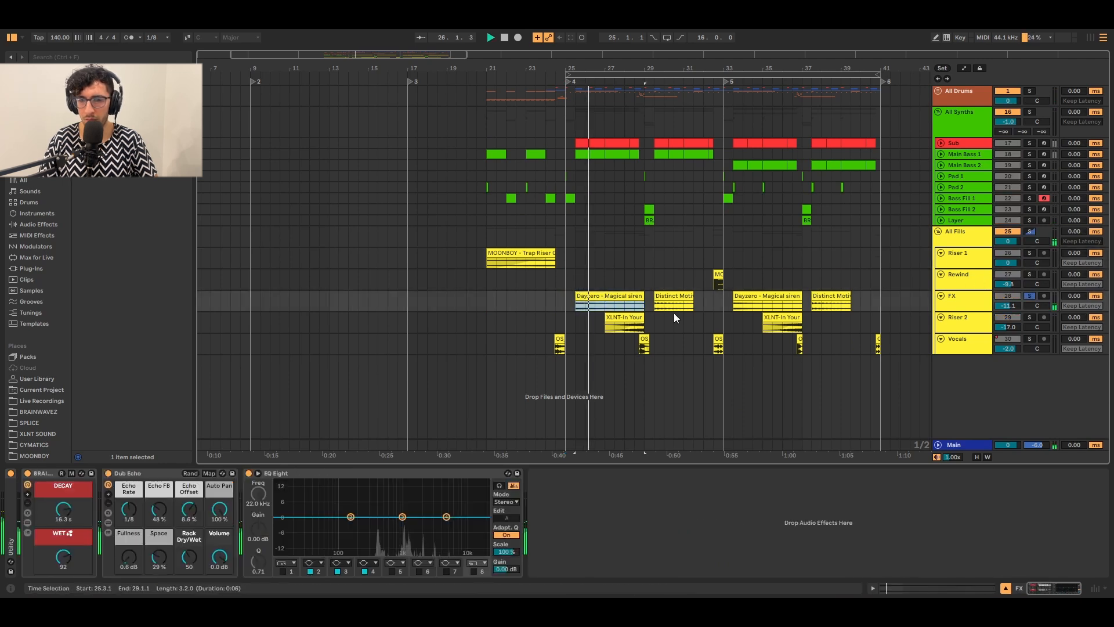
{"action": "left_click", "coordinate": [679, 297]}
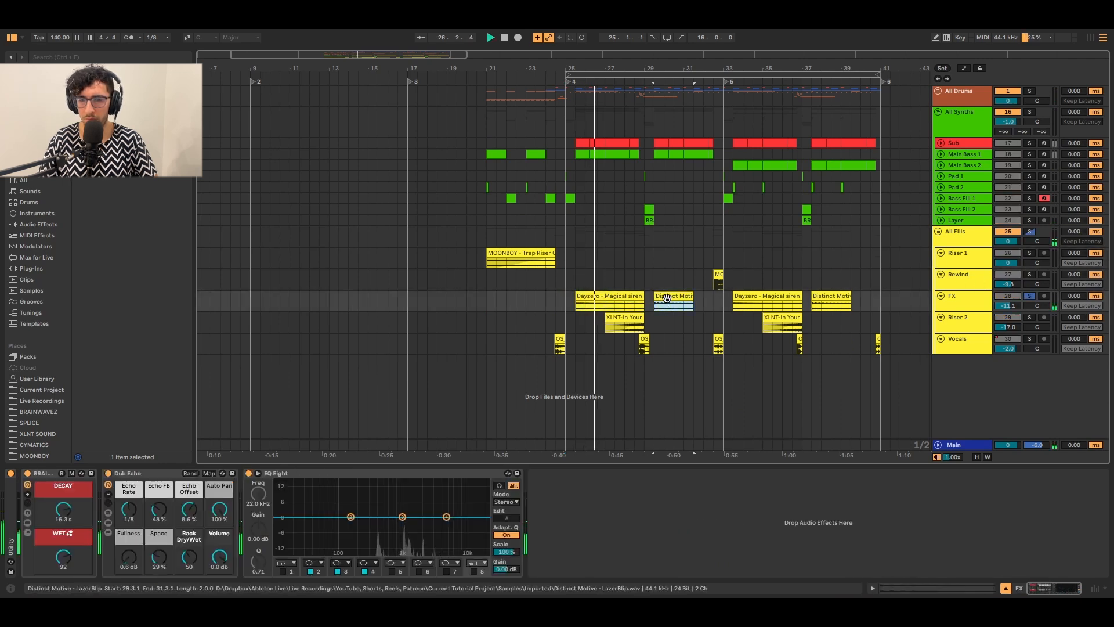
{"action": "left_click", "coordinate": [718, 274]}
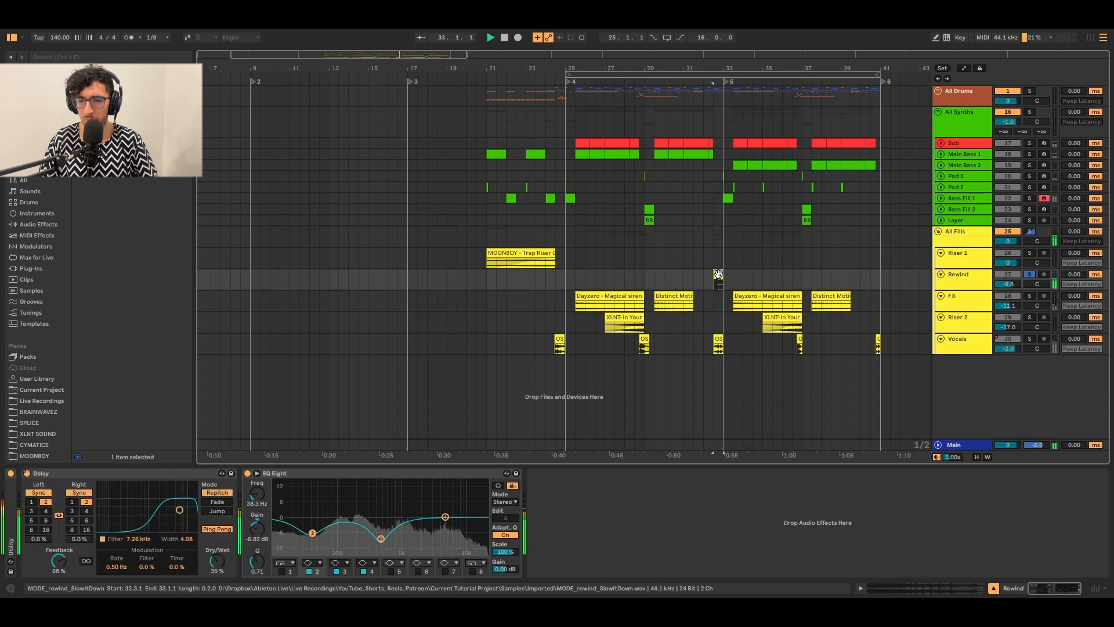
{"action": "left_click", "coordinate": [755, 295]}
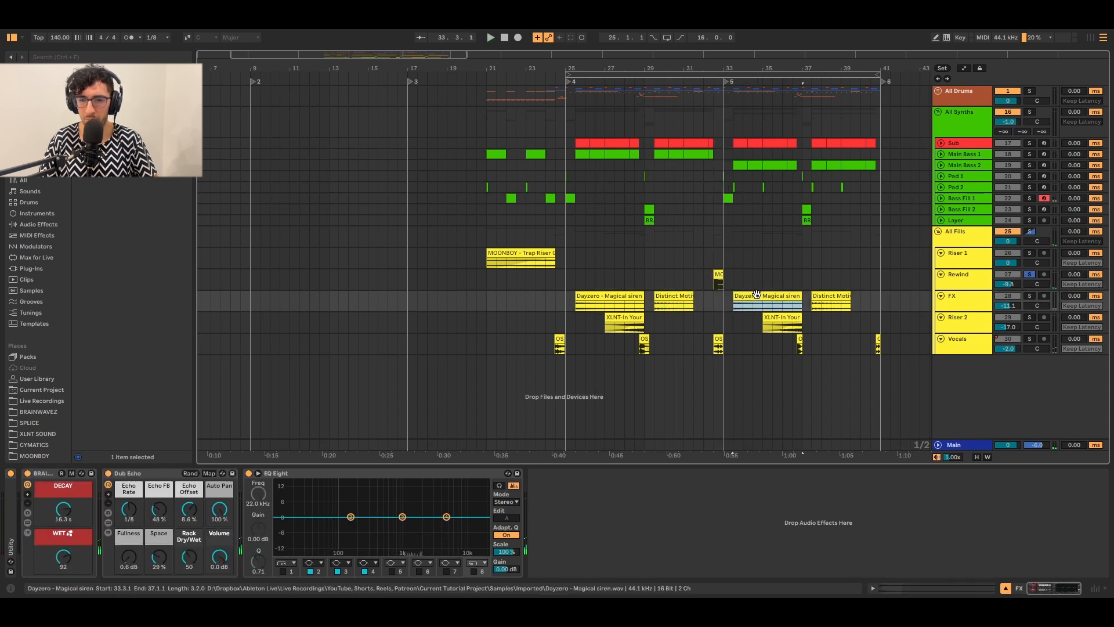
Undo the accidental clip move and solo-play the FX track.
{"action": "left_click_drag", "start_coordinate": [759, 292], "coordinate": [765, 283]}
{"action": "key", "text": "ctrl+z"}
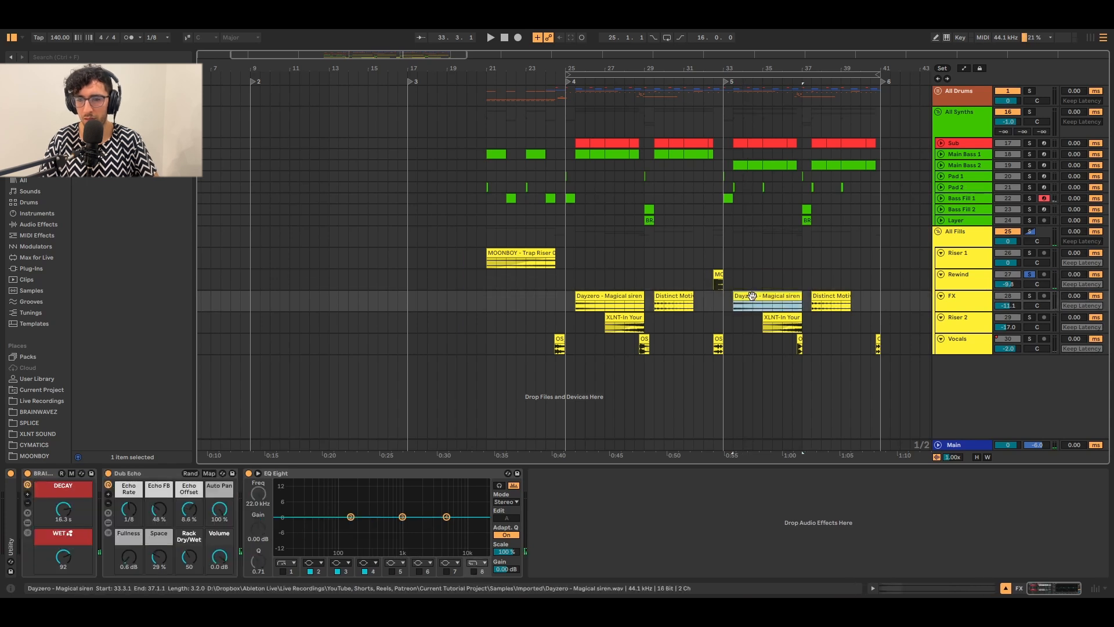
{"action": "key", "text": "s"}
{"action": "key", "text": "space"}
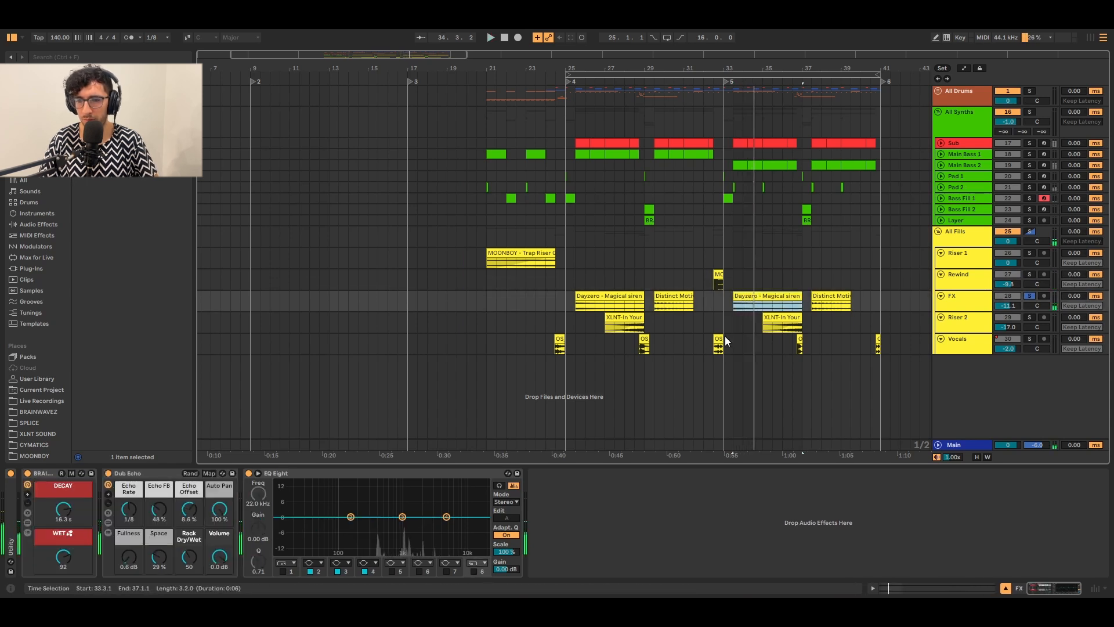
Audition the OS vocal clip at bar 28, unsolo, and view the All Fills reverb rack.
{"action": "left_click", "coordinate": [717, 339]}
{"action": "left_click", "coordinate": [643, 341]}
{"action": "key", "text": "s"}
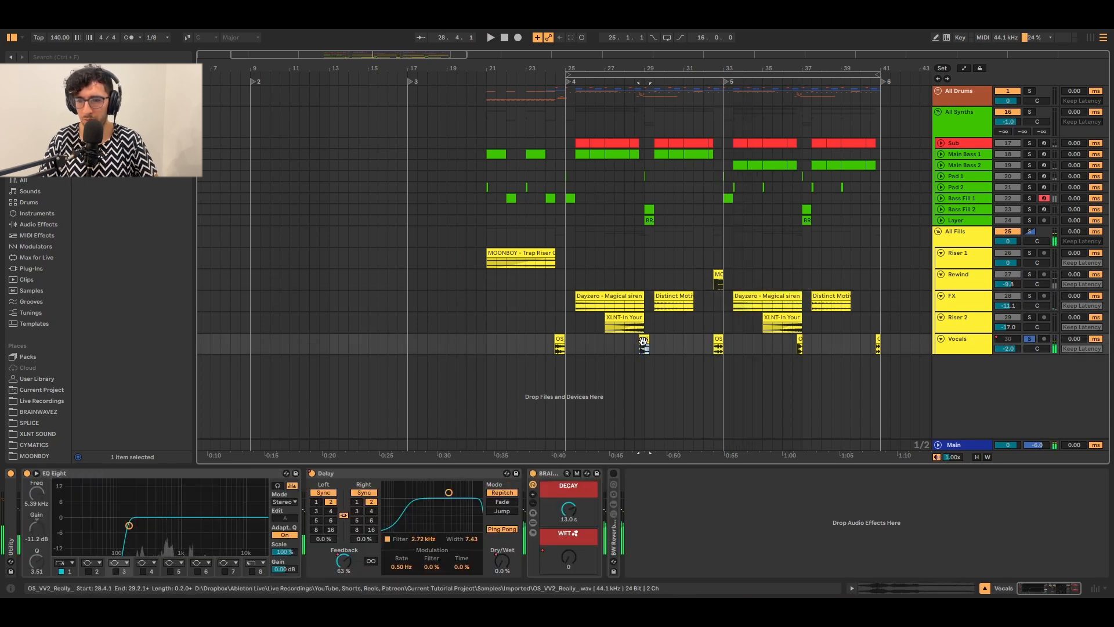
{"action": "key", "text": "s"}
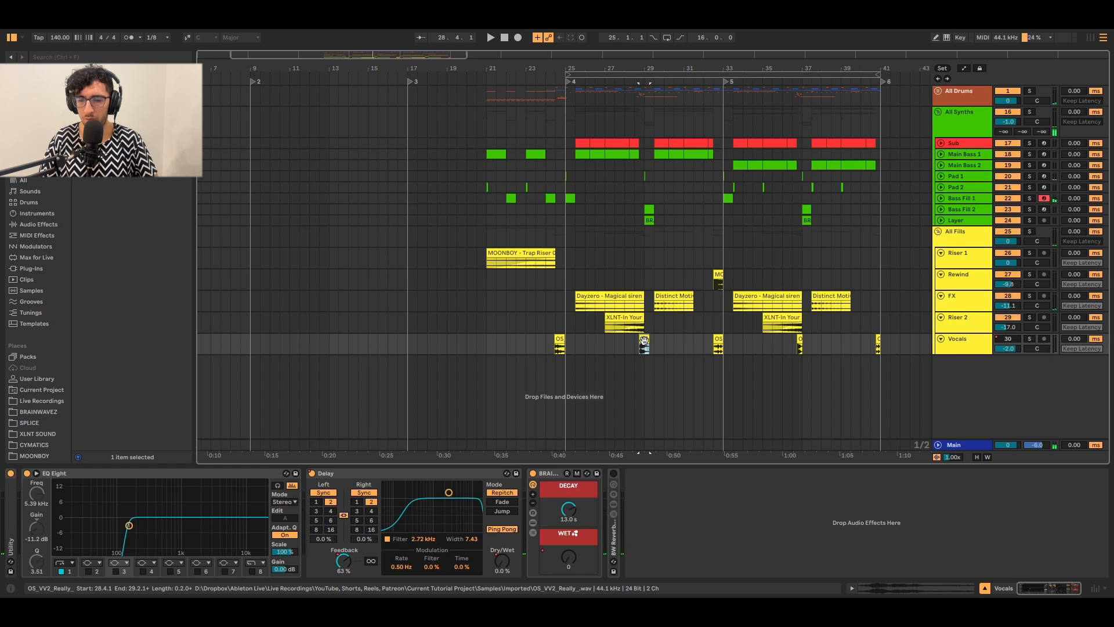
{"action": "key", "text": "space"}
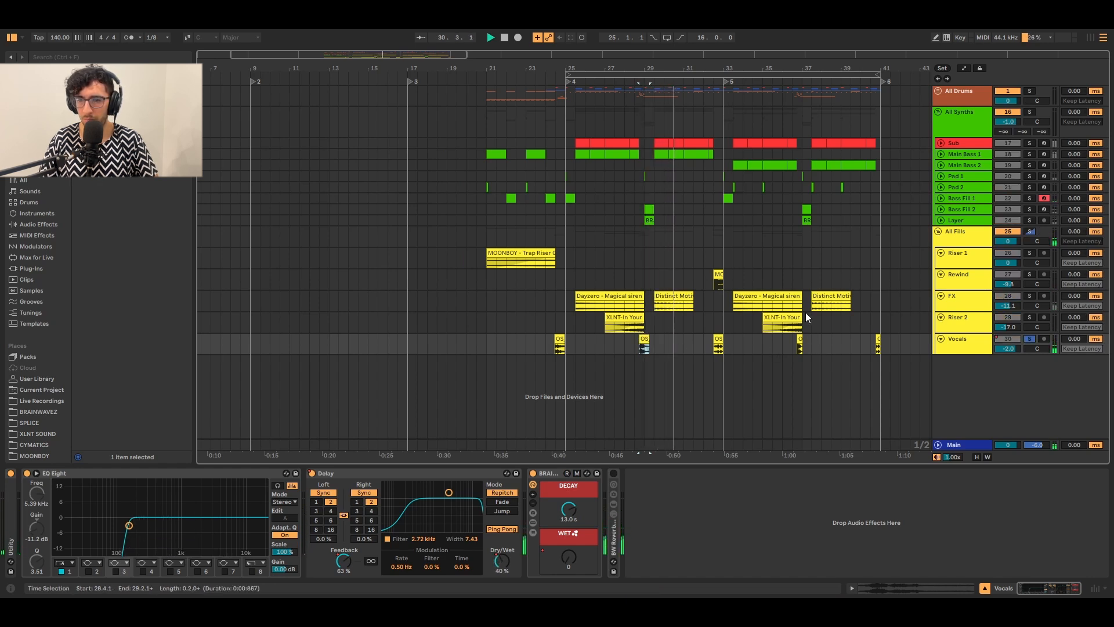
{"action": "key", "text": "space"}
{"action": "key", "text": "s"}
{"action": "left_click", "coordinate": [579, 241]}
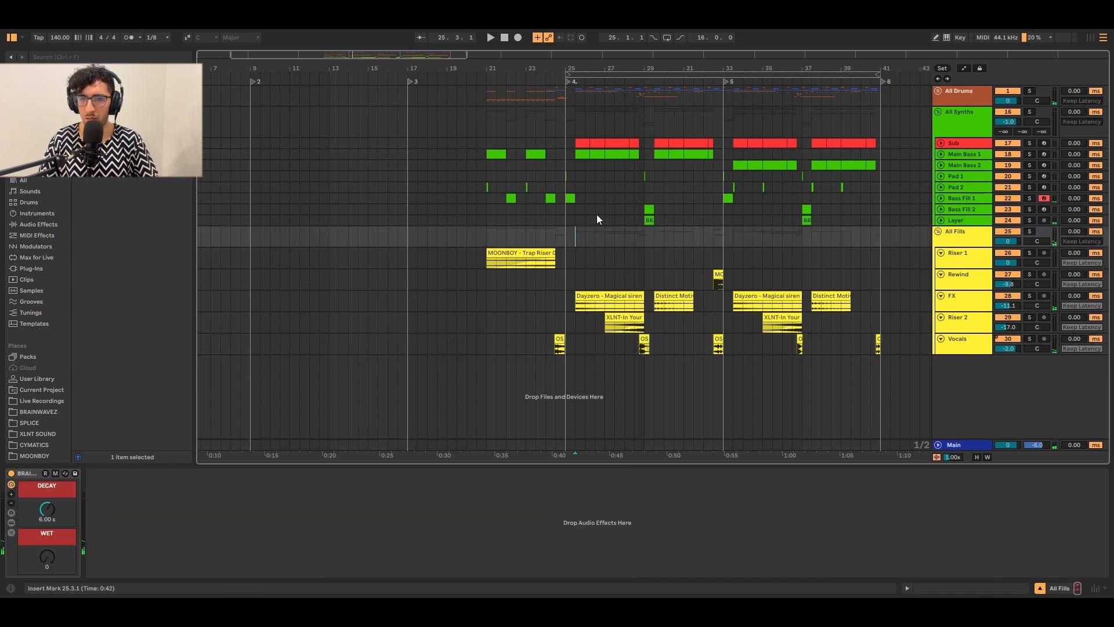
Inspect the All Drums and All Synths groups, then show Bass Fill 2's Current and EQ Eight chain.
{"action": "left_click", "coordinate": [566, 96]}
{"action": "left_click", "coordinate": [567, 121]}
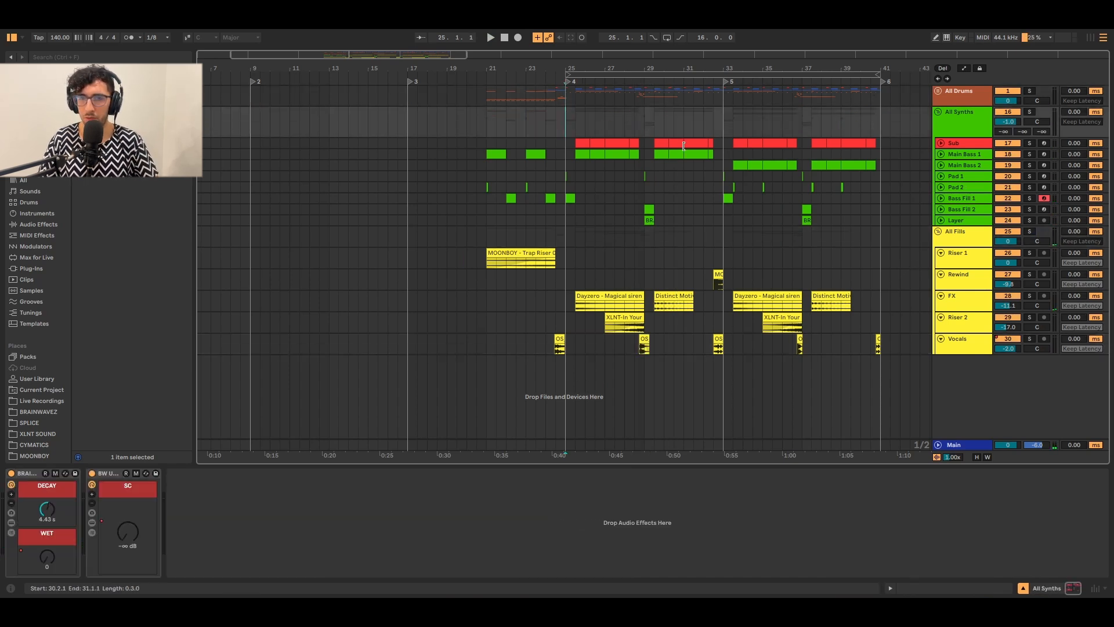
{"action": "scroll", "coordinate": [695, 158], "scroll_direction": "right", "scroll_amount": 5}
{"action": "left_click", "coordinate": [388, 210]}
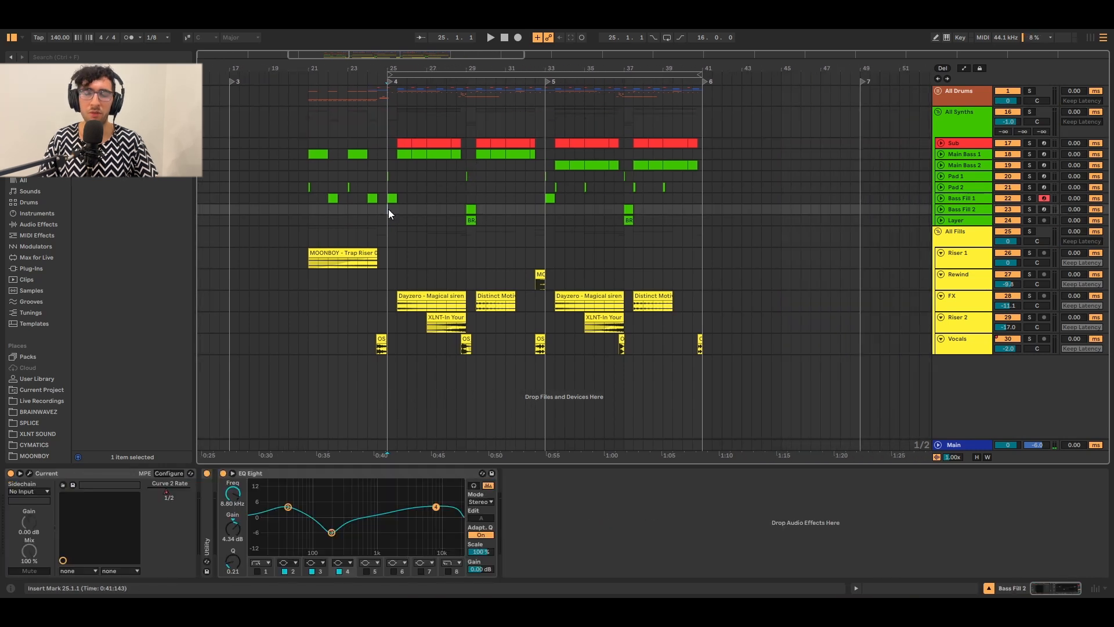